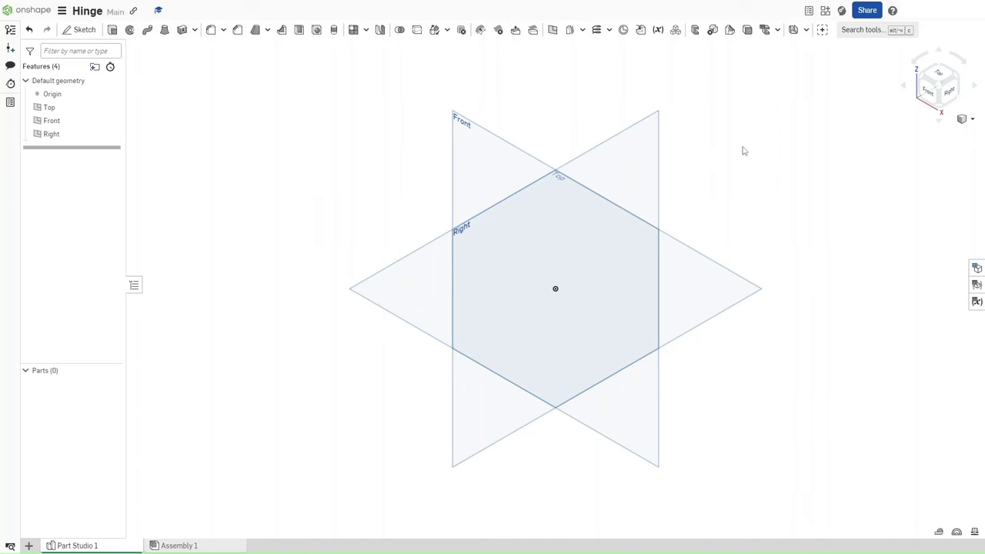
{"action": "left_click", "coordinate": [62, 11]}
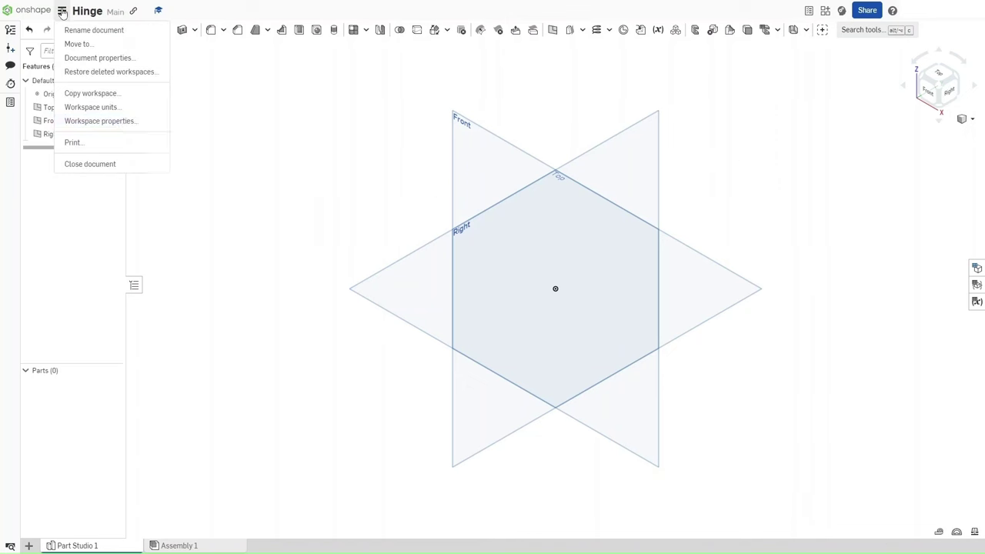
{"action": "left_click", "coordinate": [135, 112]}
{"action": "left_click", "coordinate": [278, 48]}
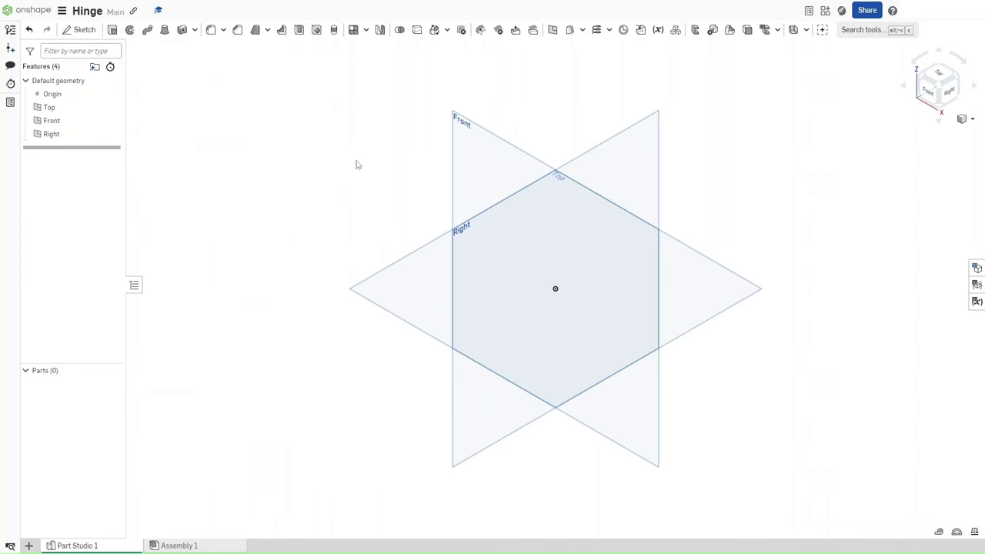
Start a sketch on the Top plane and draw a 125 mm horizontal line leftward from the origin
{"action": "left_click", "coordinate": [403, 273]}
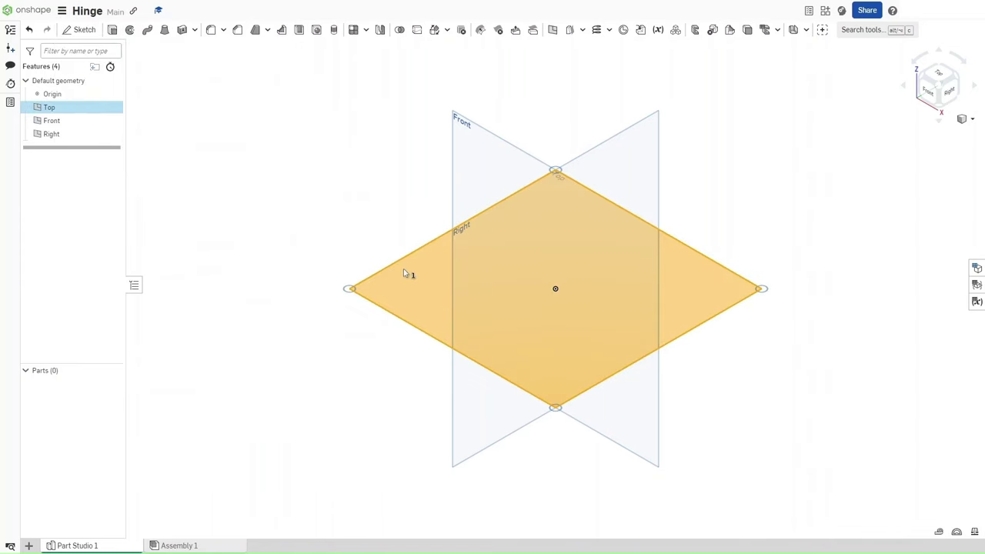
{"action": "key", "text": "shift+s"}
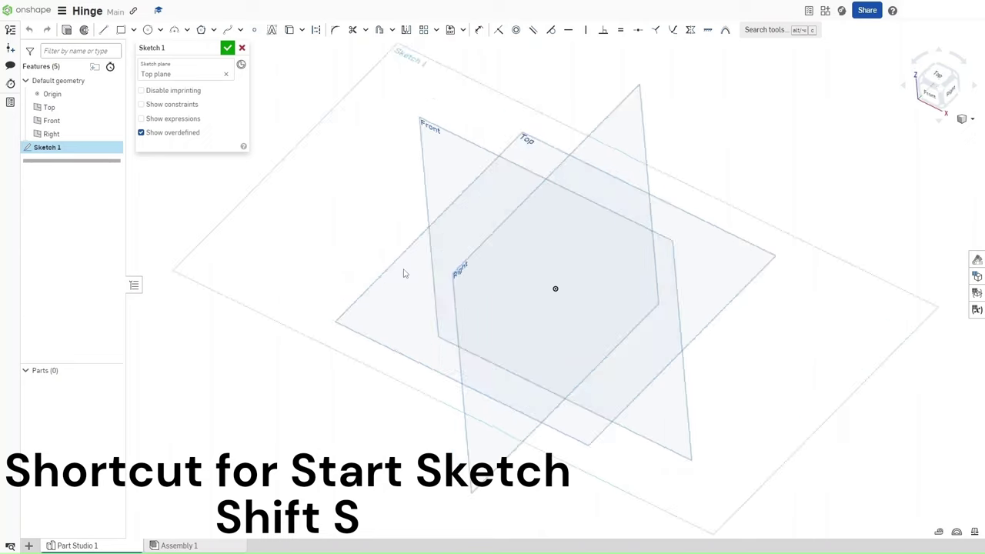
{"action": "key", "text": "l"}
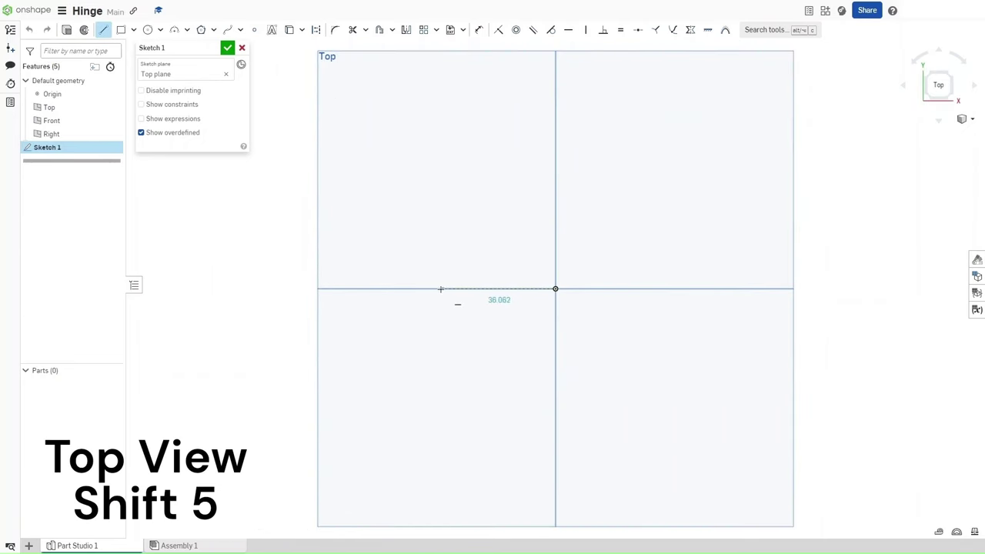
{"action": "type", "text": "125"}
{"action": "key", "text": "Return"}
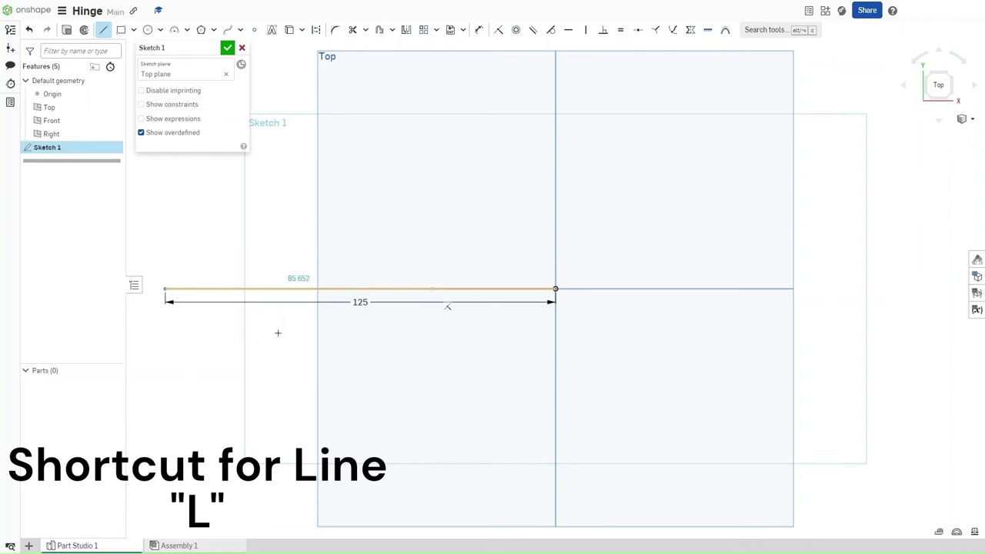
Draw an 8 mm vertical line down from the 125 mm line's outer end, and a parallel line back to directly below the origin
{"action": "type", "text": "8"}
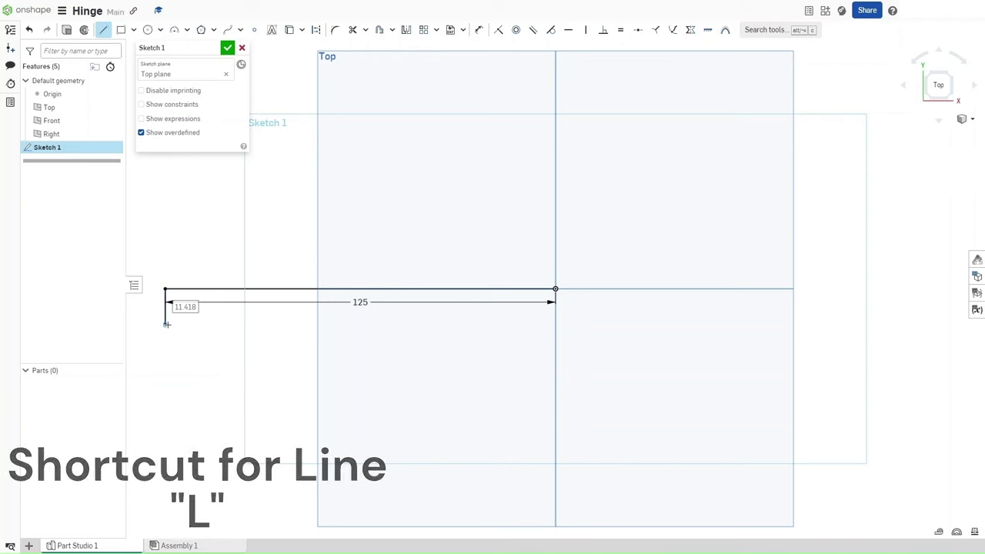
{"action": "key", "text": "Return"}
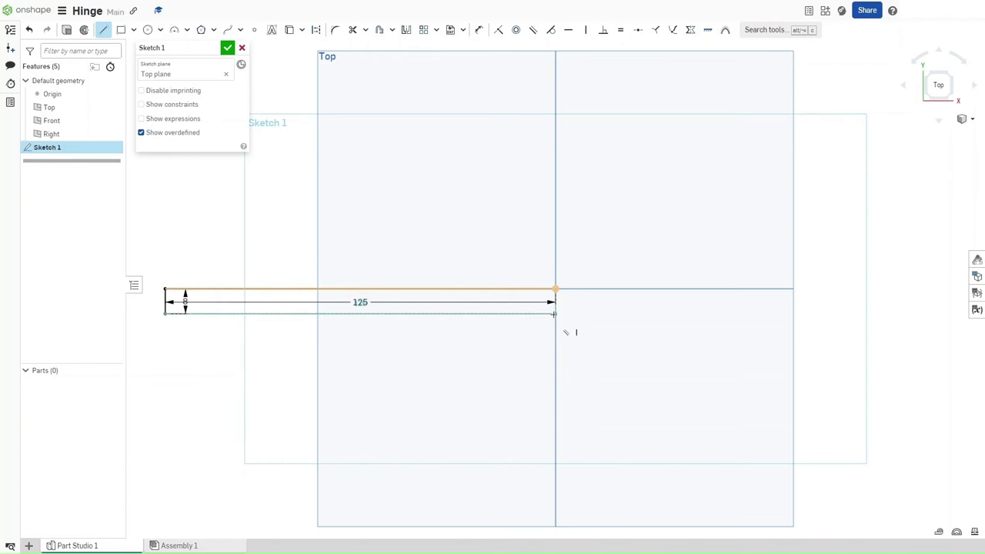
{"action": "left_click", "coordinate": [553, 313]}
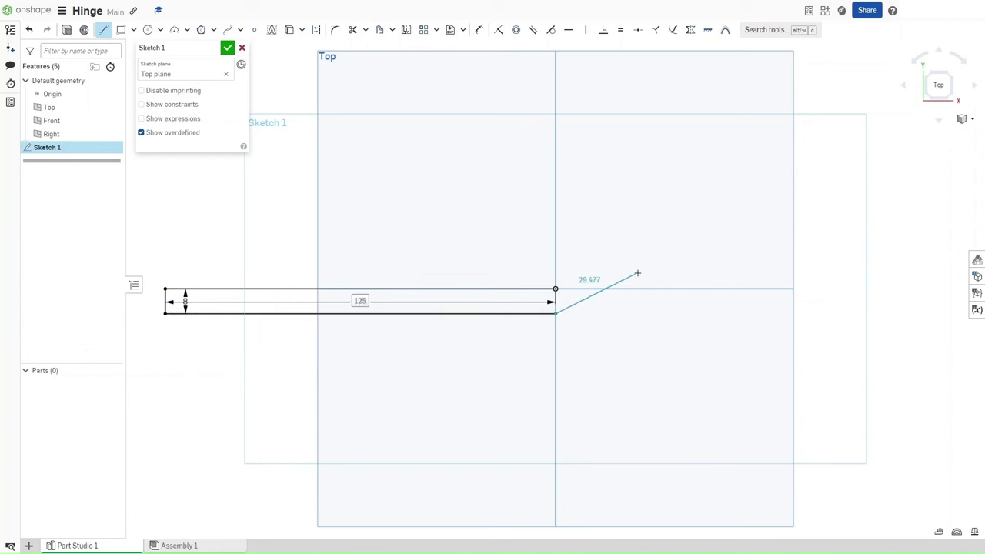
Sketch a circle 24.5 mm in diameter above and to the right of the origin
{"action": "key", "text": "c"}
{"action": "middle_click_drag", "start_coordinate": [657, 178], "coordinate": [593, 229]}
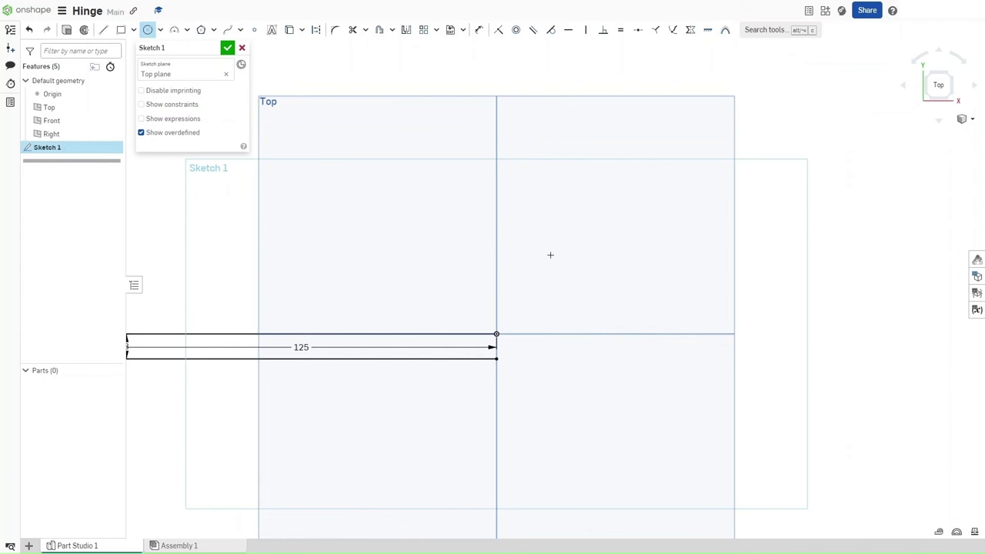
{"action": "left_click", "coordinate": [577, 241]}
{"action": "left_click", "coordinate": [611, 209]}
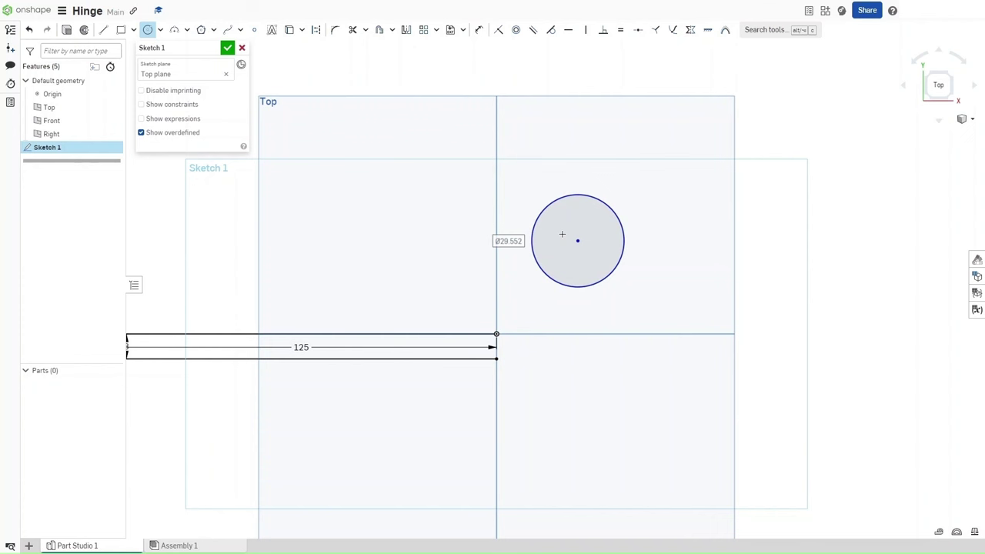
{"action": "type", "text": "24.5"}
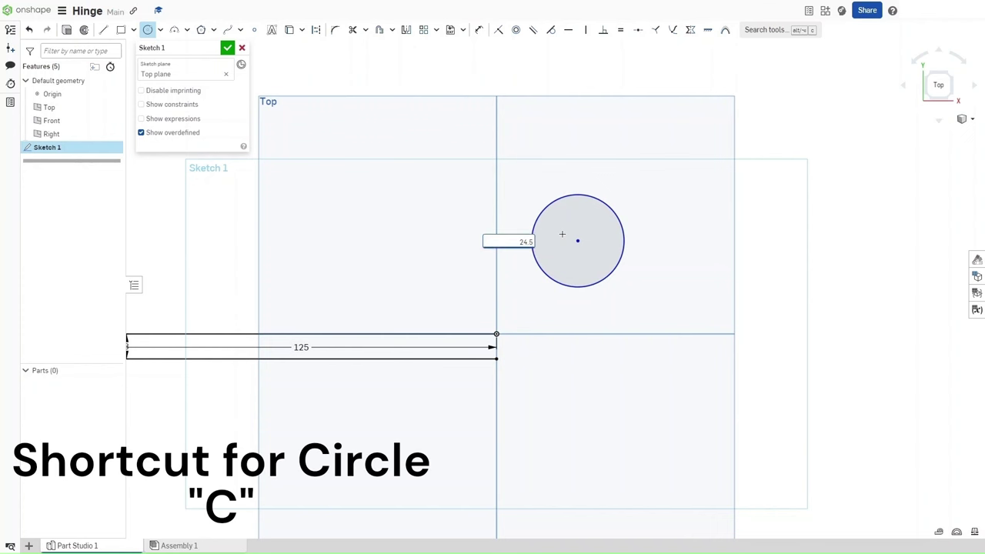
{"action": "key", "text": "Return"}
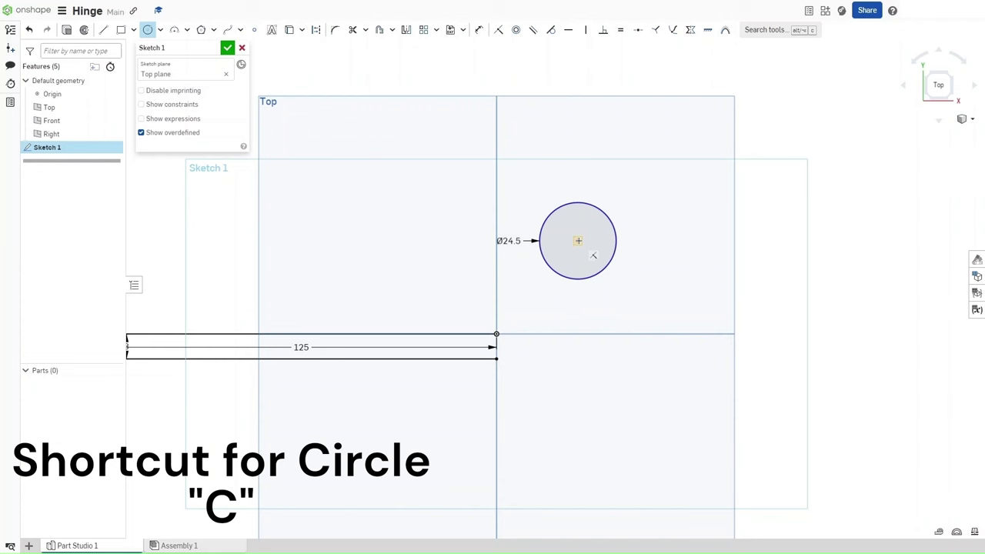
Add a concentric circle 41 mm in diameter around the first circle
{"action": "left_click", "coordinate": [577, 241]}
{"action": "type", "text": "41"}
{"action": "key", "text": "Return"}
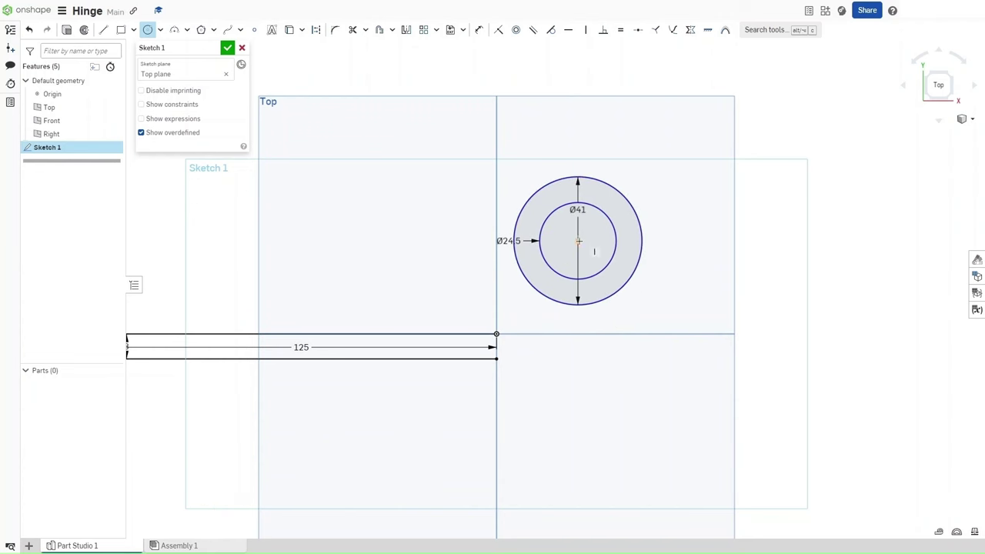
Dimension the horizontal distance from the Right plane to the circles' centre as 24.5 mm
{"action": "key", "text": "u"}
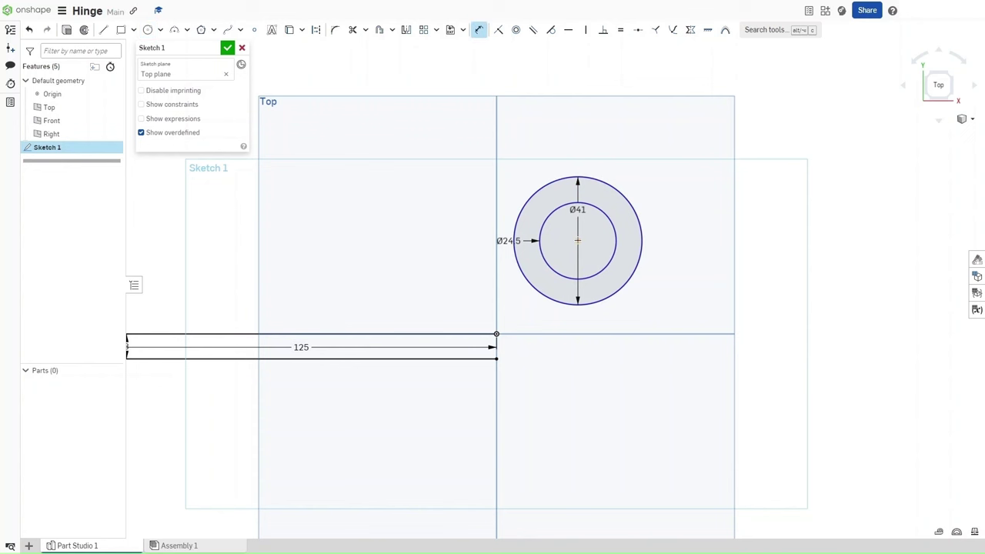
{"action": "left_click", "coordinate": [497, 194]}
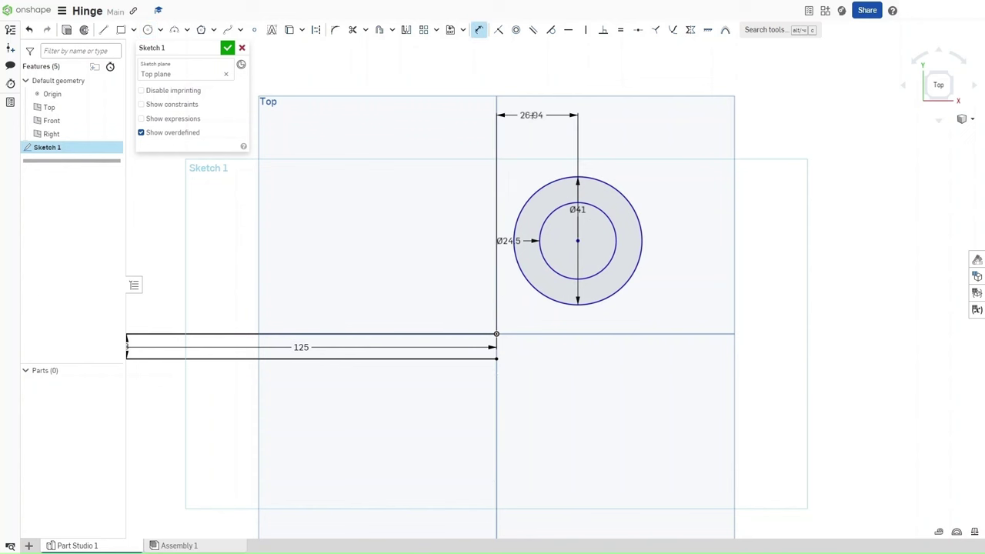
{"action": "left_click", "coordinate": [517, 129]}
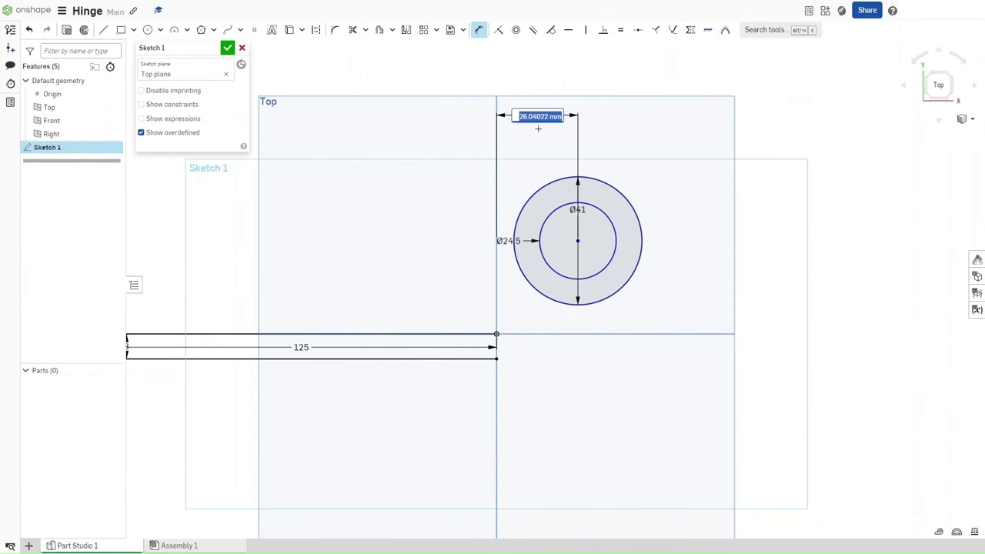
{"action": "type", "text": "24.5"}
{"action": "key", "text": "Return"}
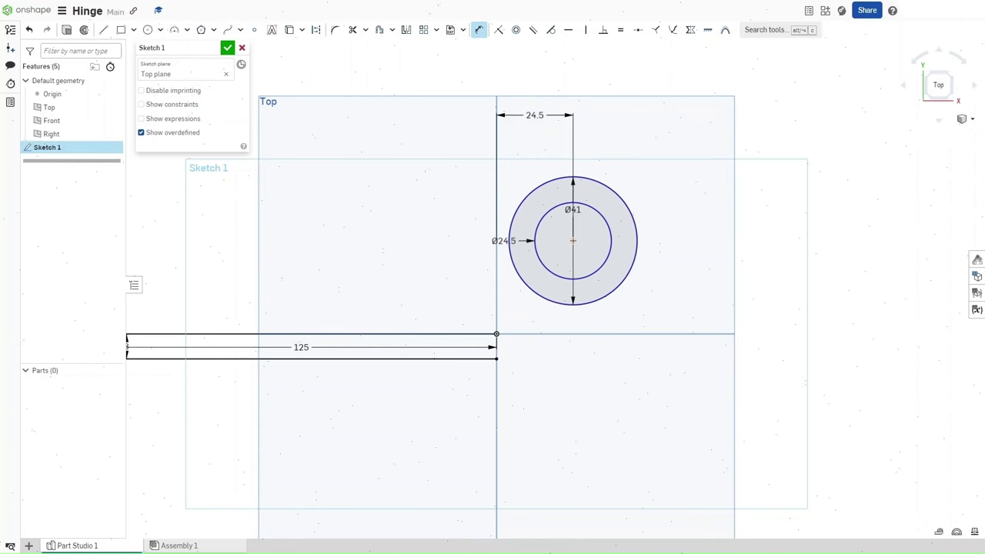
Dimension the circles' centre 5 mm above the Front plane
{"action": "left_click", "coordinate": [673, 332]}
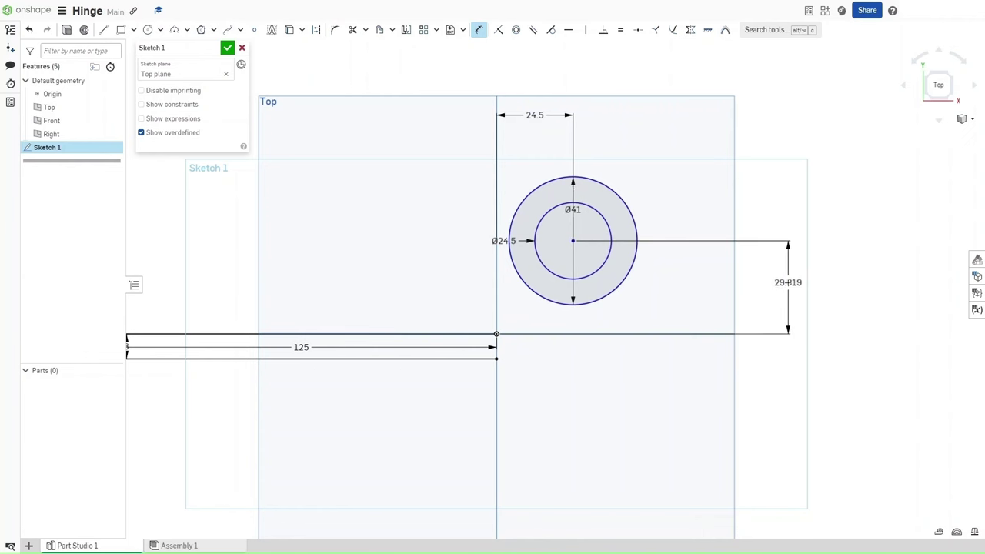
{"action": "left_click", "coordinate": [788, 286]}
{"action": "type", "text": "5"}
{"action": "key", "text": "Return"}
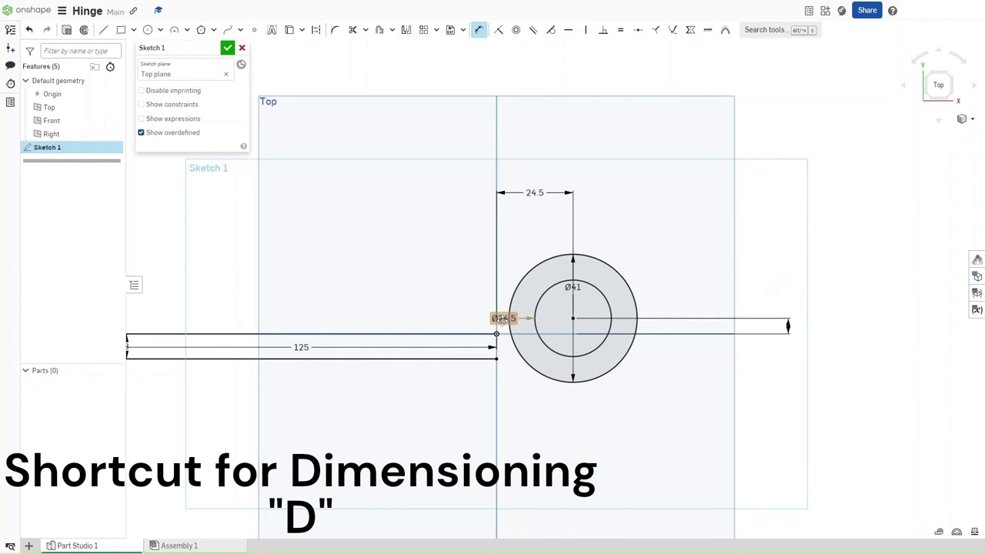
Set the inner circle's diameter to 25 mm
{"action": "double_click", "coordinate": [504, 318]}
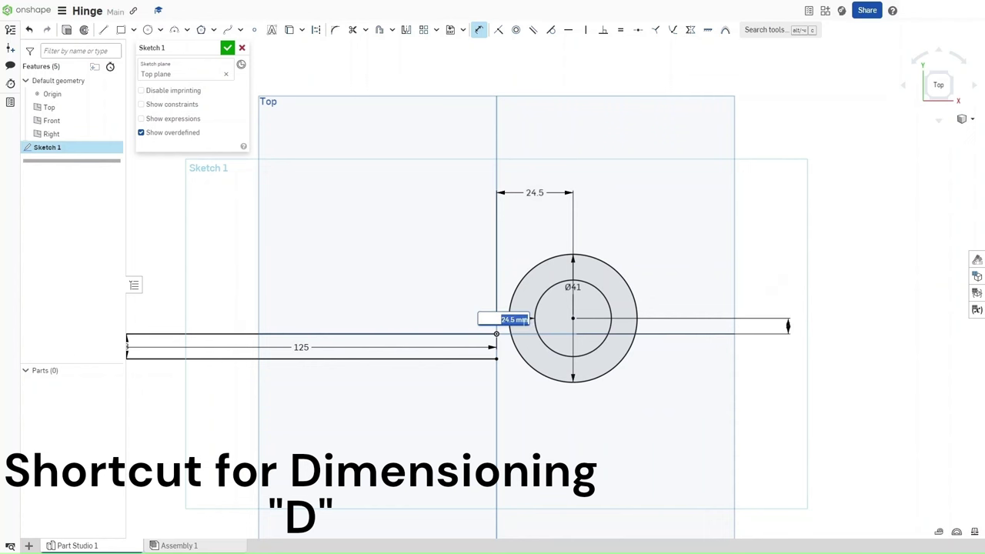
{"action": "type", "text": "25"}
{"action": "key", "text": "Return"}
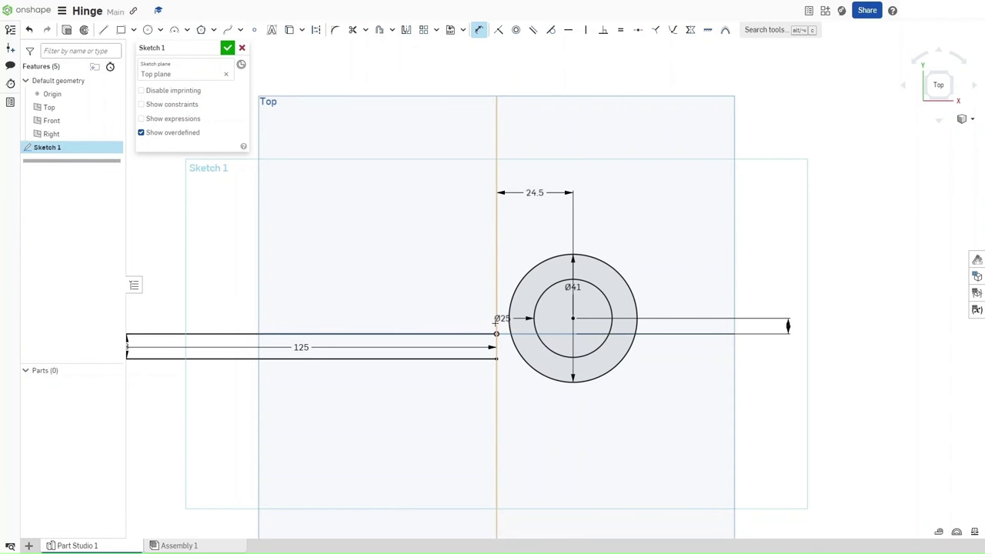
Draw a horizontal line about 8.4 mm long, level with the origin, from the outer circle's left side to the inner circle
{"action": "scroll", "coordinate": [495, 331], "scroll_direction": "up", "scroll_amount": 5}
{"action": "middle_click_drag", "start_coordinate": [466, 328], "coordinate": [402, 328]}
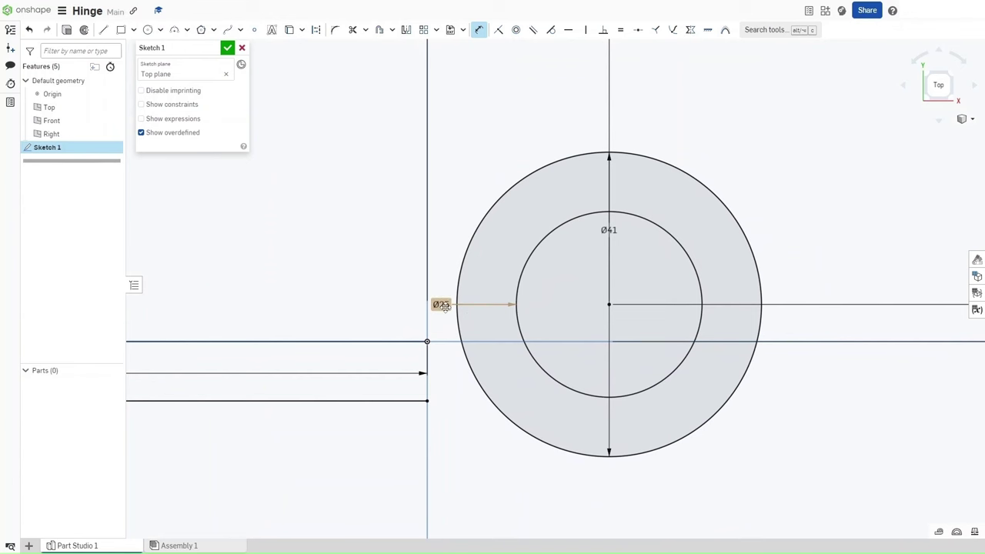
{"action": "key", "text": "l"}
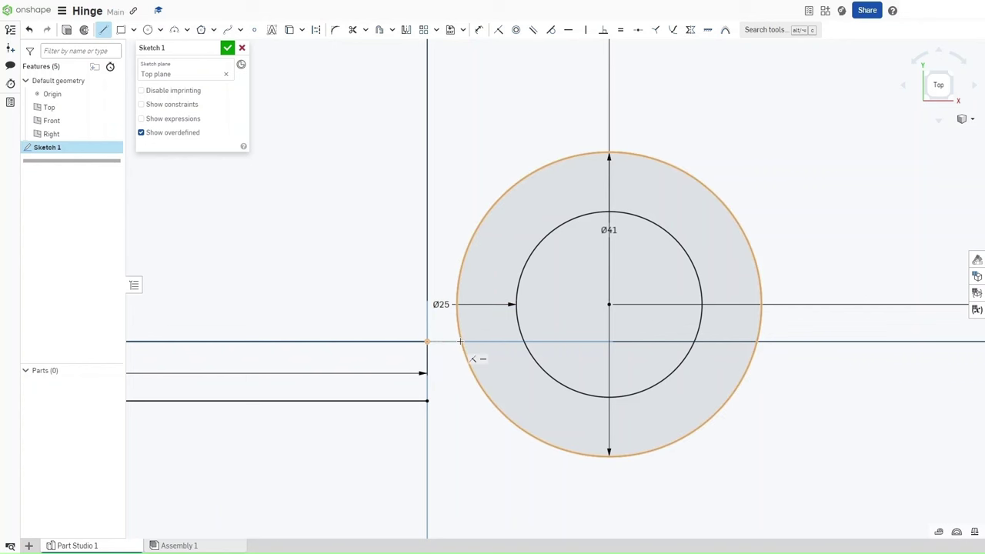
{"action": "left_click", "coordinate": [522, 341]}
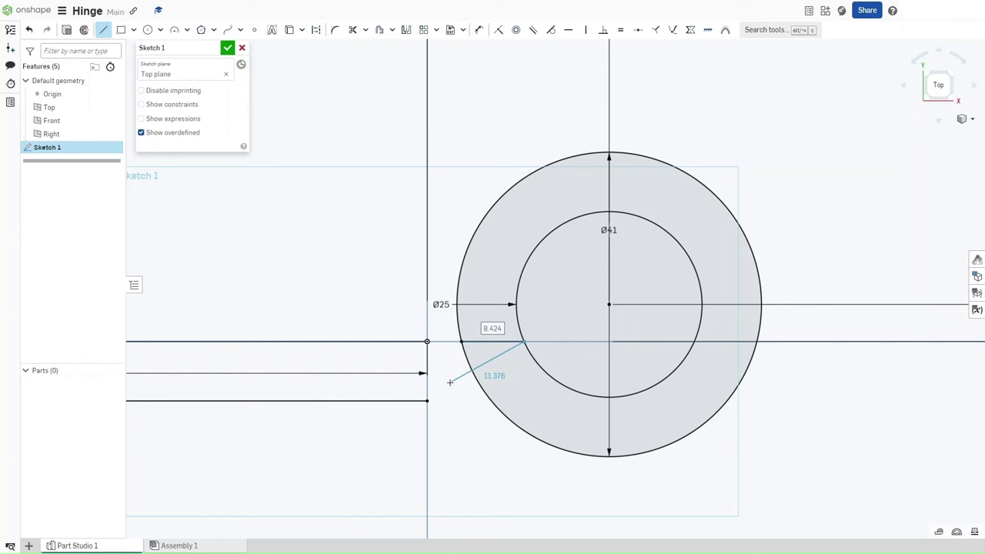
{"action": "key", "text": "Escape"}
Draw a slanted line about 50 mm long from the origin down to the right, past the circles
{"action": "left_click", "coordinate": [427, 341]}
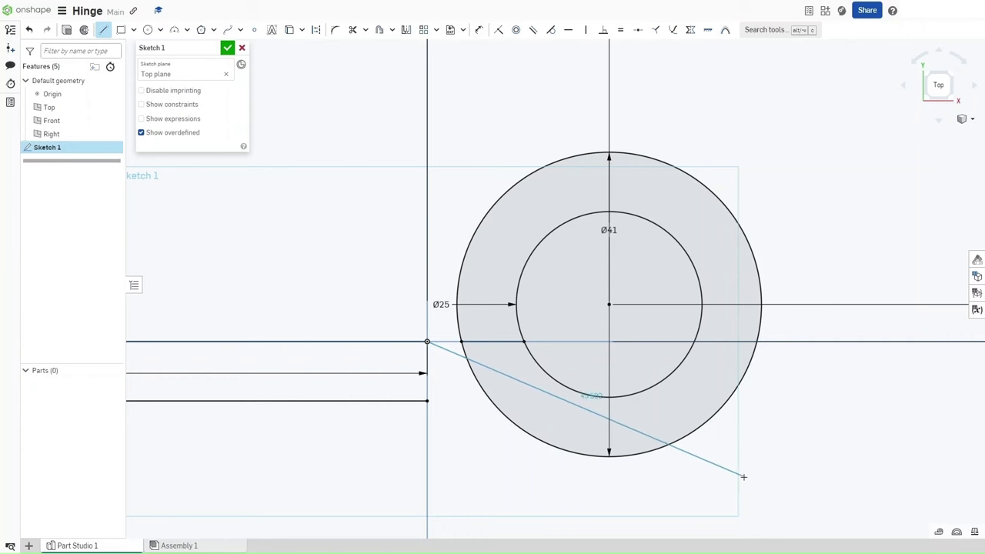
{"action": "left_click", "coordinate": [769, 485]}
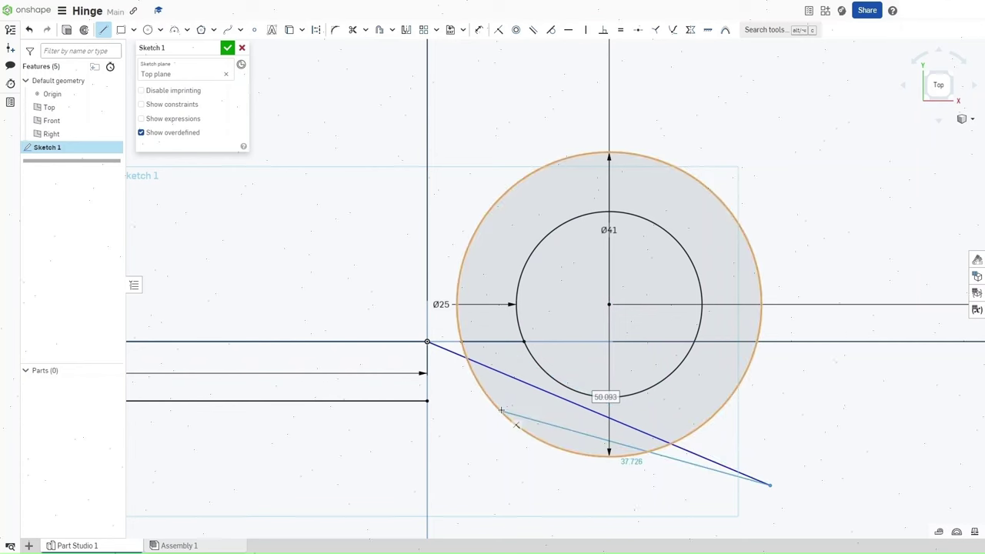
{"action": "key", "text": "Escape"}
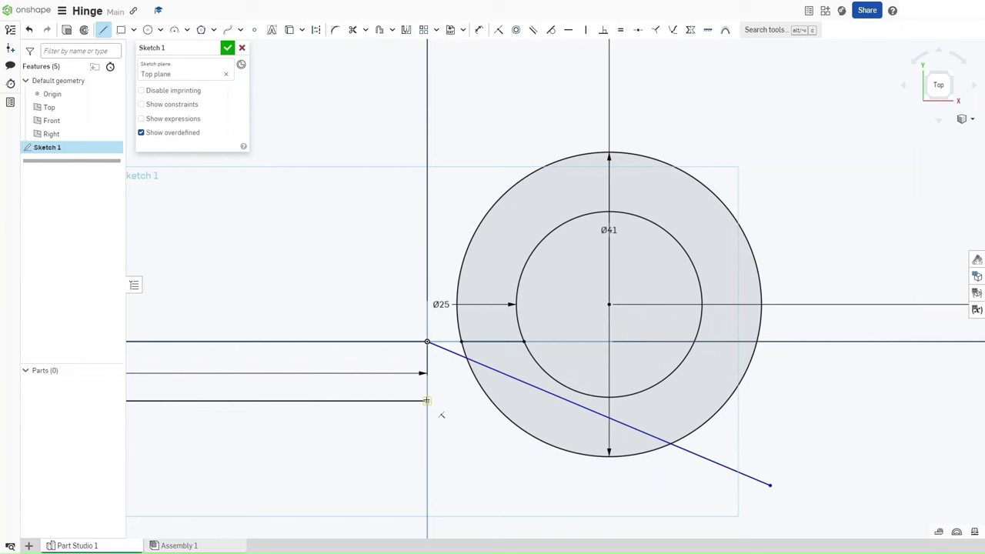
Draw a second slanted line about 47 mm long down to the right from the lower horizontal line's end below the origin
{"action": "key", "text": "a"}
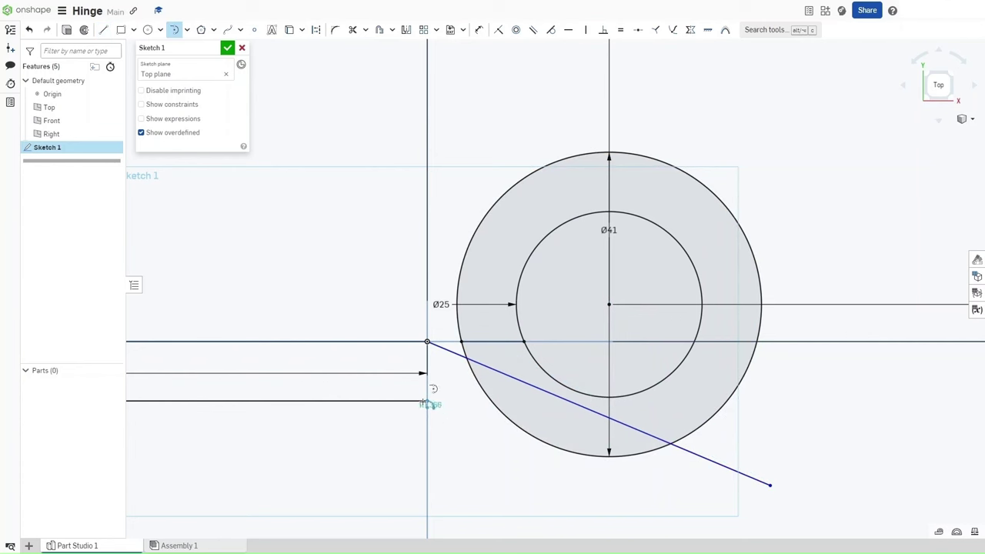
{"action": "key", "text": "l"}
{"action": "left_click", "coordinate": [427, 400]}
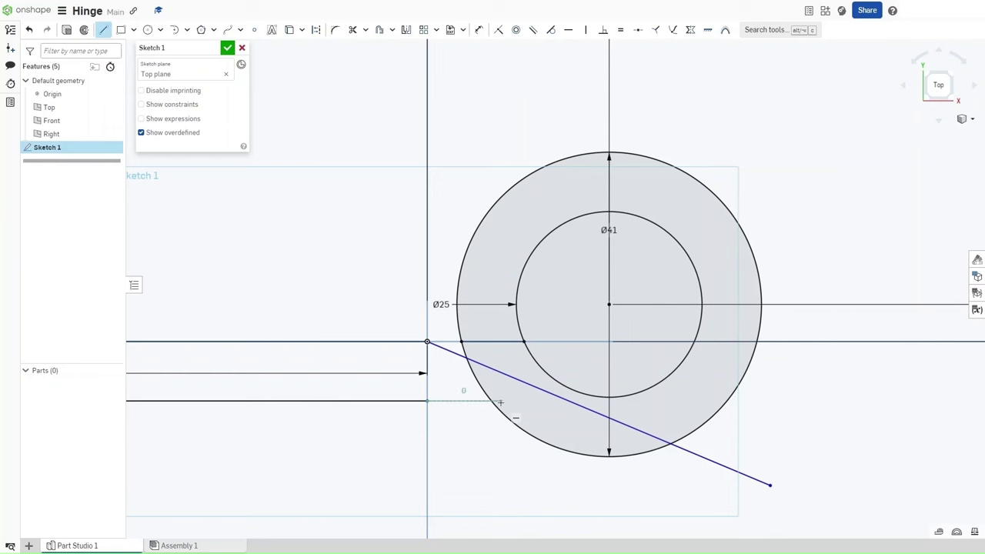
{"action": "left_click", "coordinate": [749, 529]}
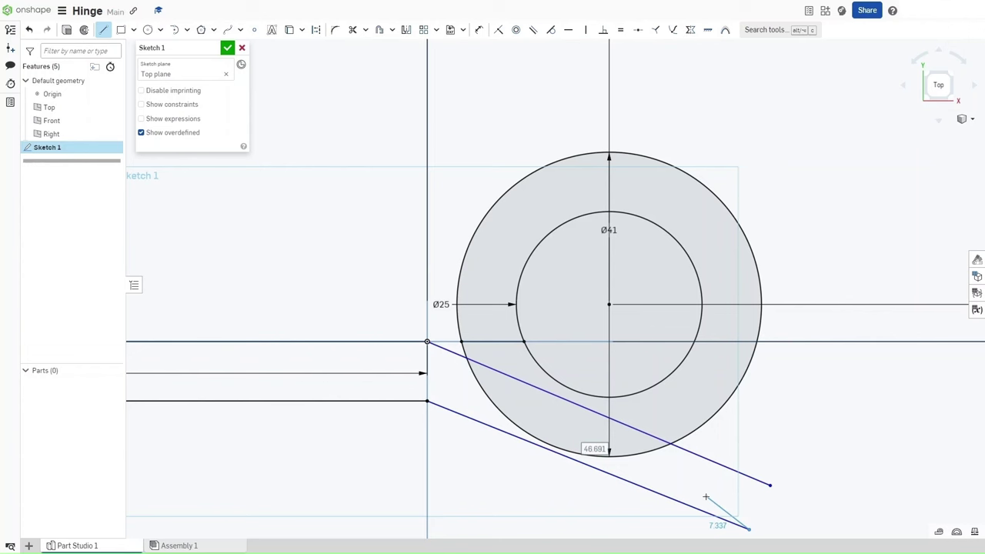
Constrain the lower slanted line tangent to the outer circle and the upper slanted line tangent to the inner circle
{"action": "key", "text": "t"}
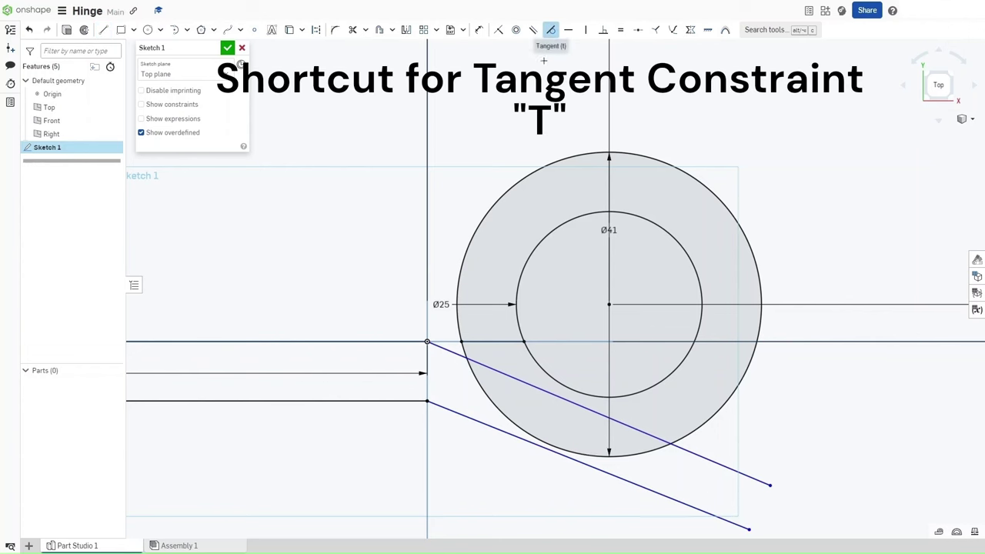
{"action": "left_click", "coordinate": [548, 449]}
{"action": "left_click", "coordinate": [550, 446]}
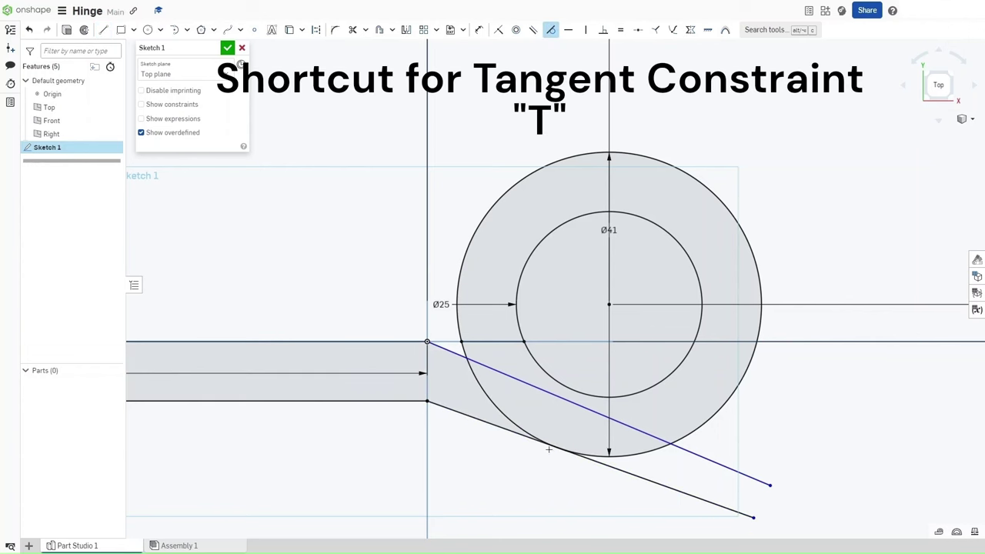
{"action": "left_click", "coordinate": [558, 396]}
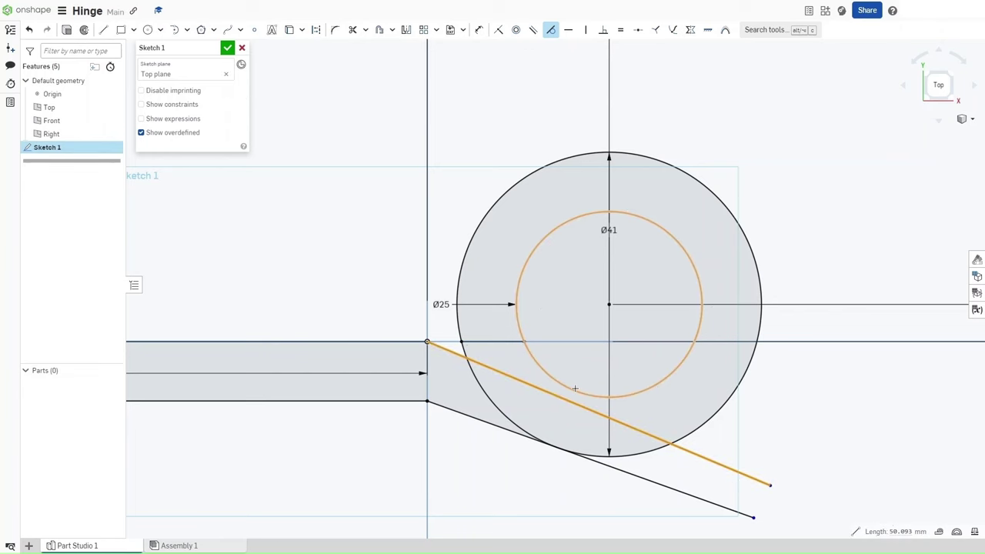
{"action": "left_click", "coordinate": [575, 389]}
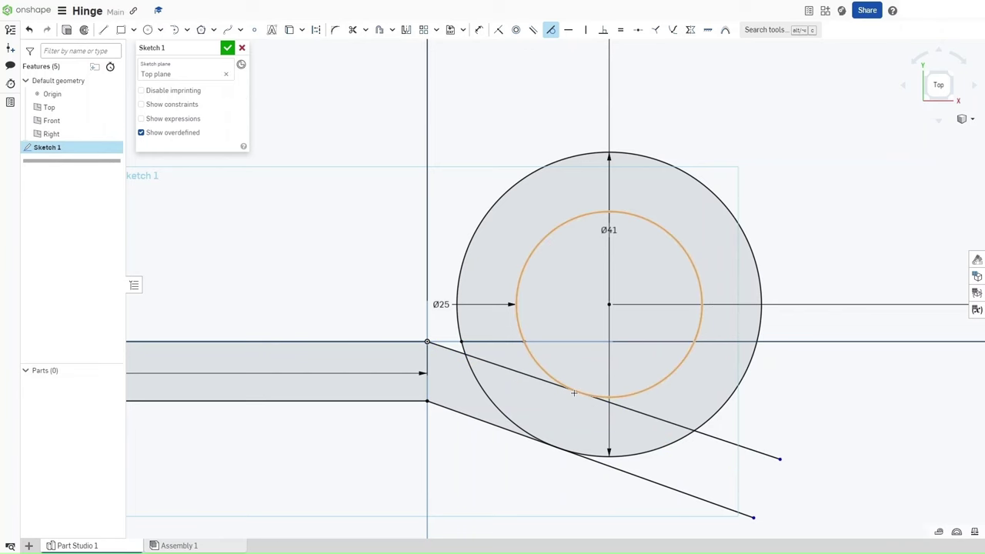
Trim the slanted lines beyond their tangent points and remove the circle arcs between the short horizontal line and the slanted lines
{"action": "key", "text": "m"}
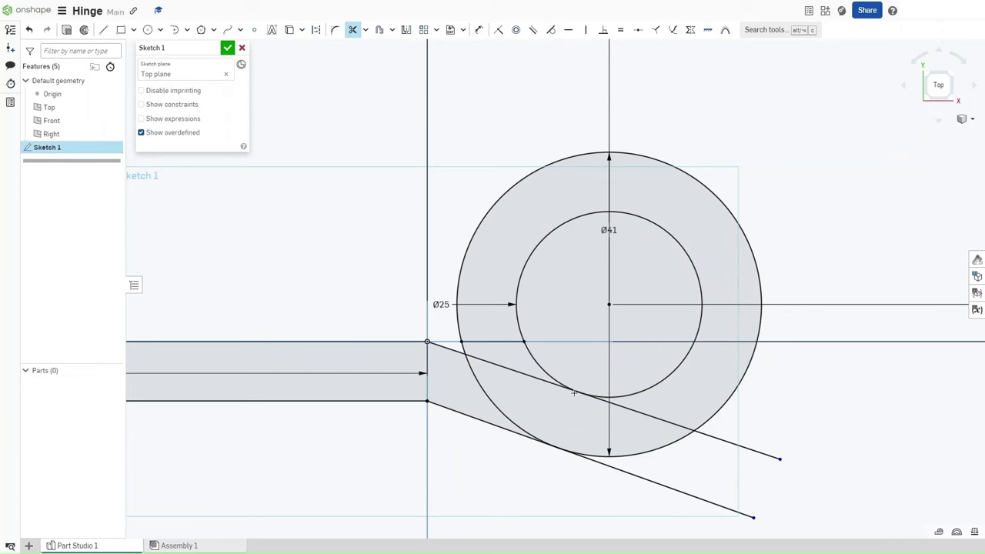
{"action": "left_click", "coordinate": [631, 410]}
{"action": "left_click", "coordinate": [749, 446]}
{"action": "left_click", "coordinate": [675, 490]}
{"action": "left_click", "coordinate": [473, 370]}
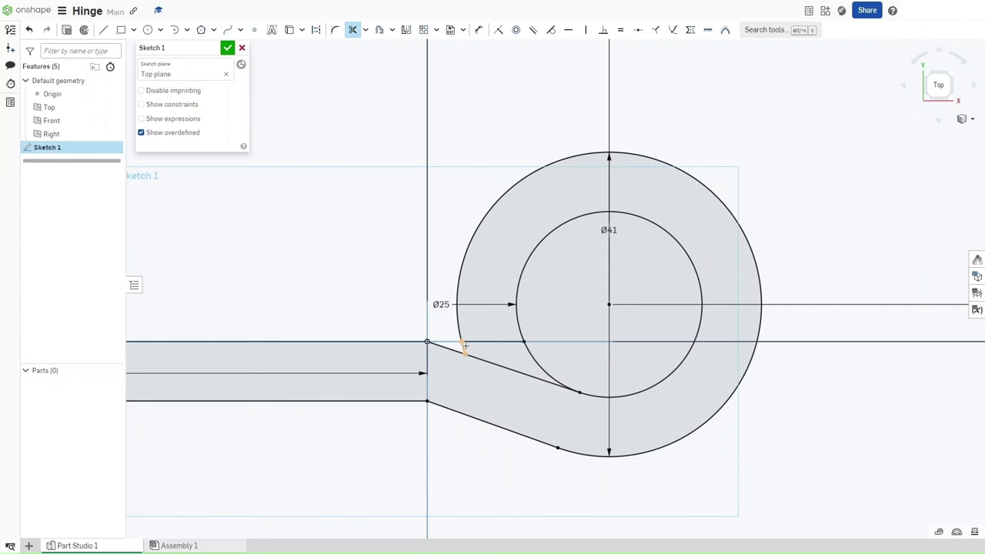
{"action": "left_click", "coordinate": [463, 347]}
{"action": "left_click", "coordinate": [534, 351]}
Extrude the hinge profile as a new solid with a blind depth of 292 mm
{"action": "scroll", "coordinate": [531, 352], "scroll_direction": "down", "scroll_amount": 5}
{"action": "scroll", "coordinate": [274, 264], "scroll_direction": "down", "scroll_amount": 3}
{"action": "middle_click_drag", "start_coordinate": [274, 264], "coordinate": [461, 291]}
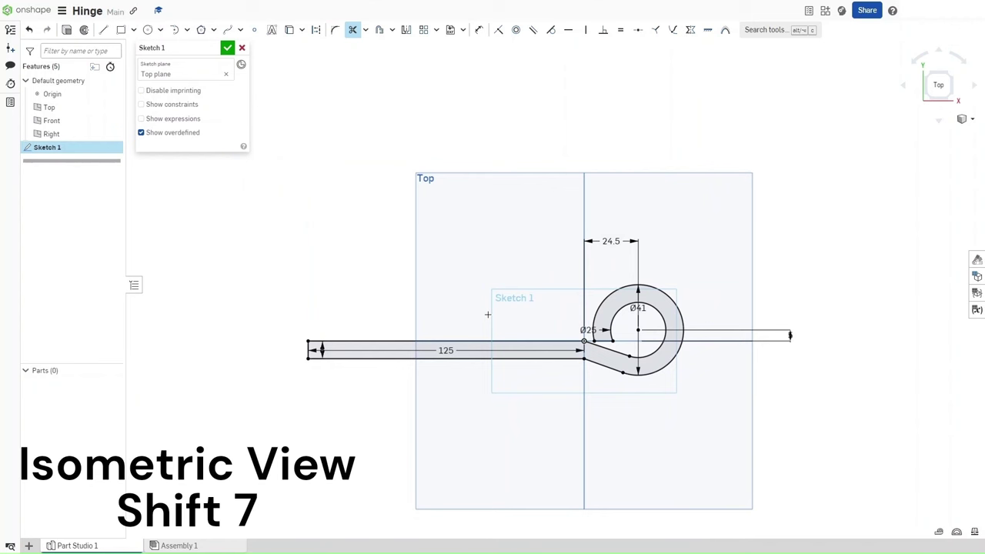
{"action": "key", "text": "shift+7"}
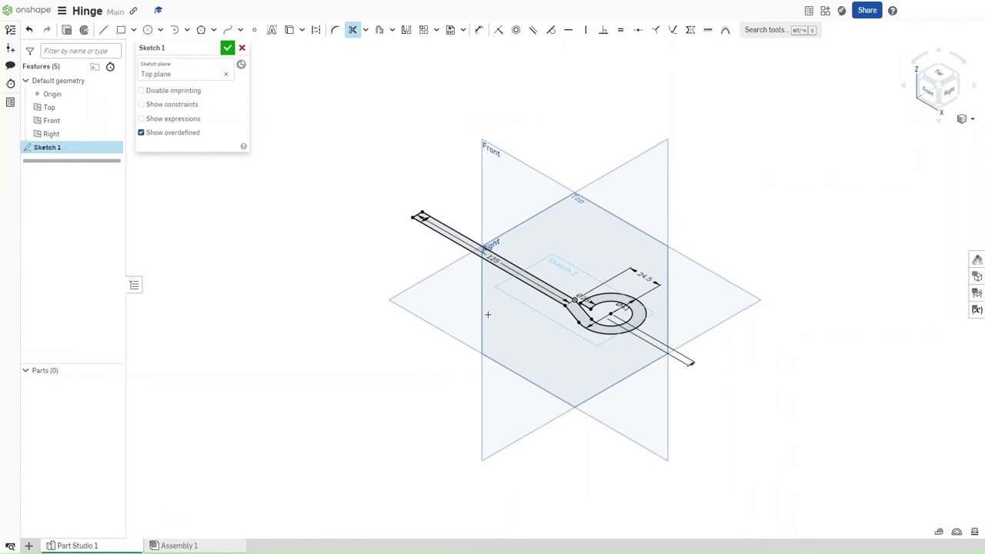
{"action": "key", "text": "shift+e"}
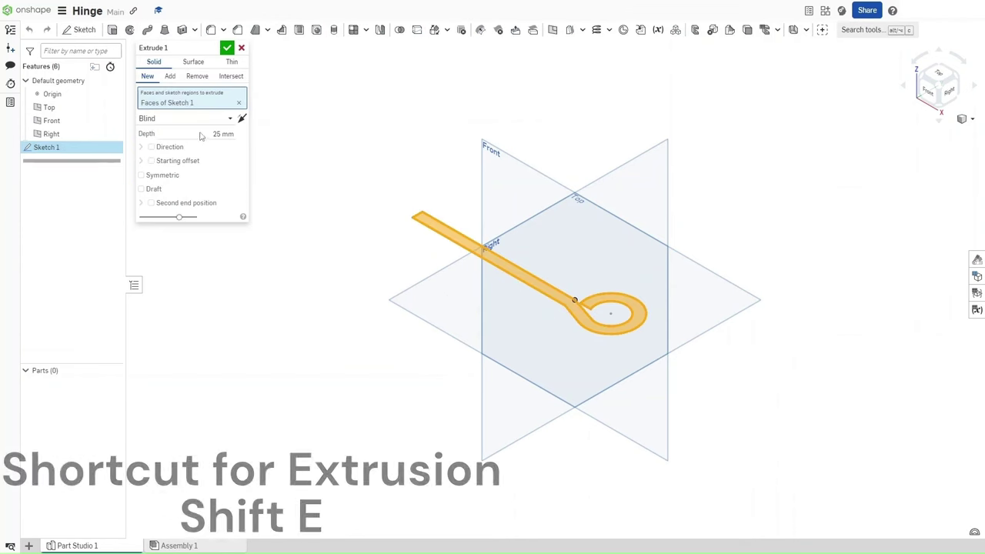
{"action": "left_click", "coordinate": [200, 133]}
{"action": "type", "text": "2"}
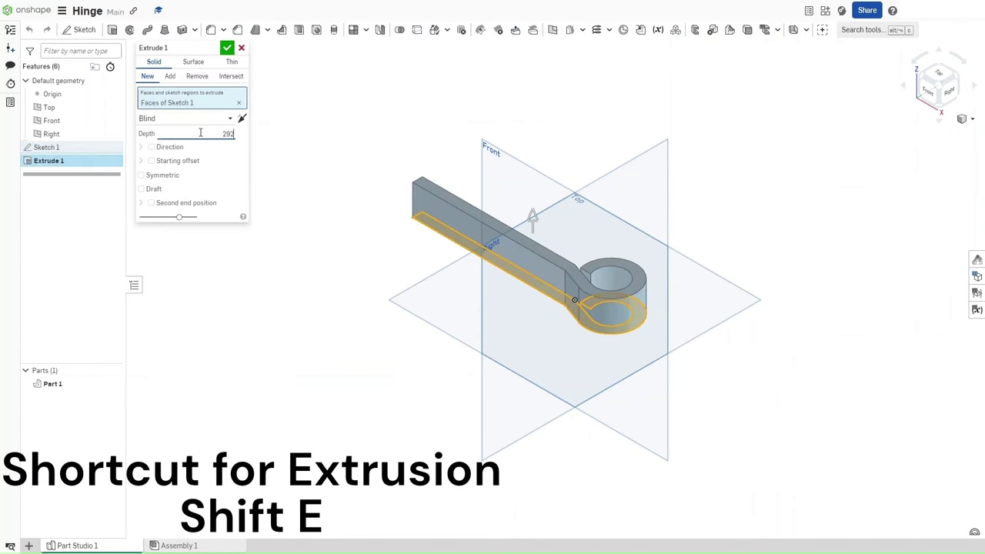
{"action": "type", "text": "92"}
{"action": "key", "text": "Return"}
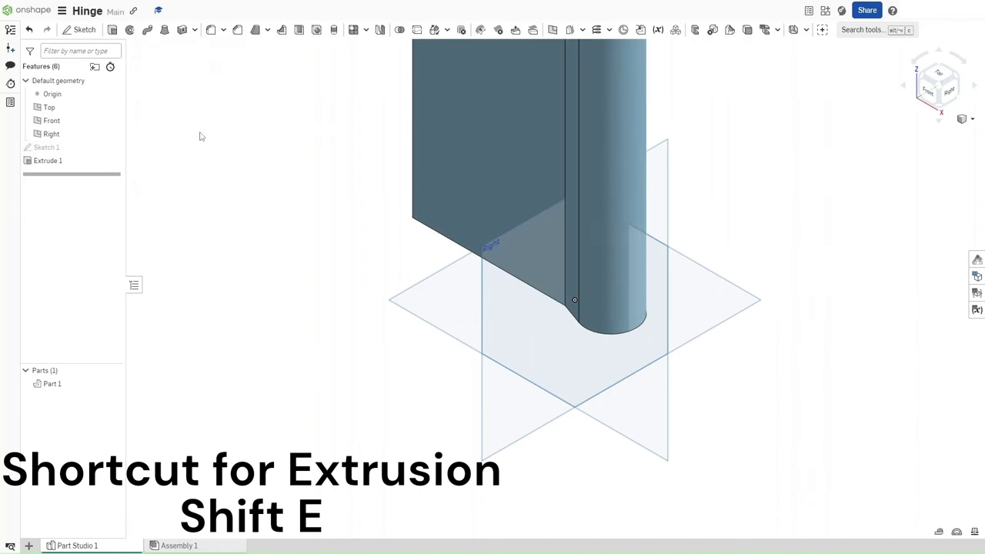
{"action": "key", "text": "f"}
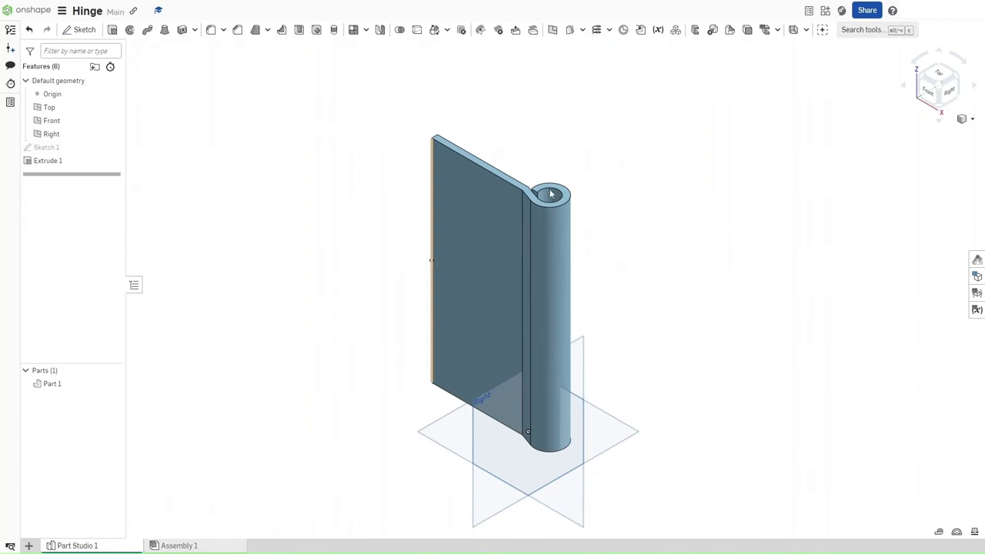
Start a sketch on the leaf's back face and draw a 32 mm diameter circle near its upper edge
{"action": "mouse_move", "coordinate": [566, 184]}
{"action": "right_mouse_down"}
{"action": "mouse_move", "coordinate": [539, 211]}
{"action": "mouse_move", "coordinate": [489, 230]}
{"action": "mouse_move", "coordinate": [569, 196]}
{"action": "right_mouse_up"}
{"action": "left_click", "coordinate": [573, 201]}
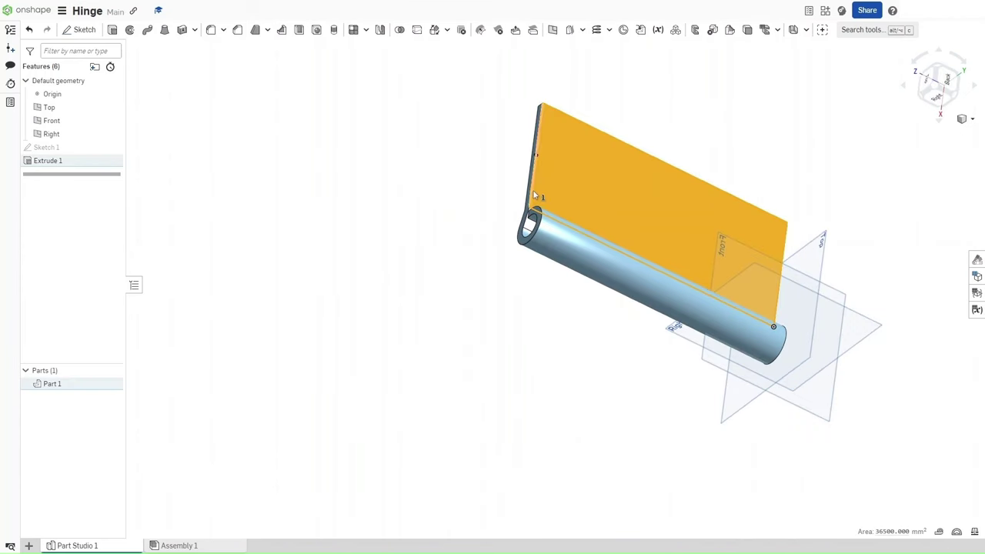
{"action": "key", "text": "shift+s"}
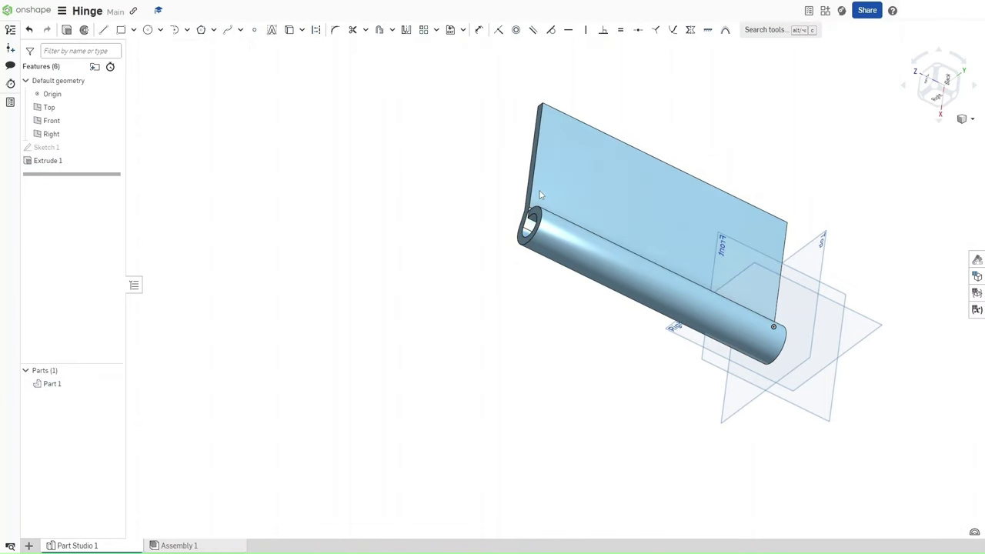
{"action": "key", "text": "shift+2"}
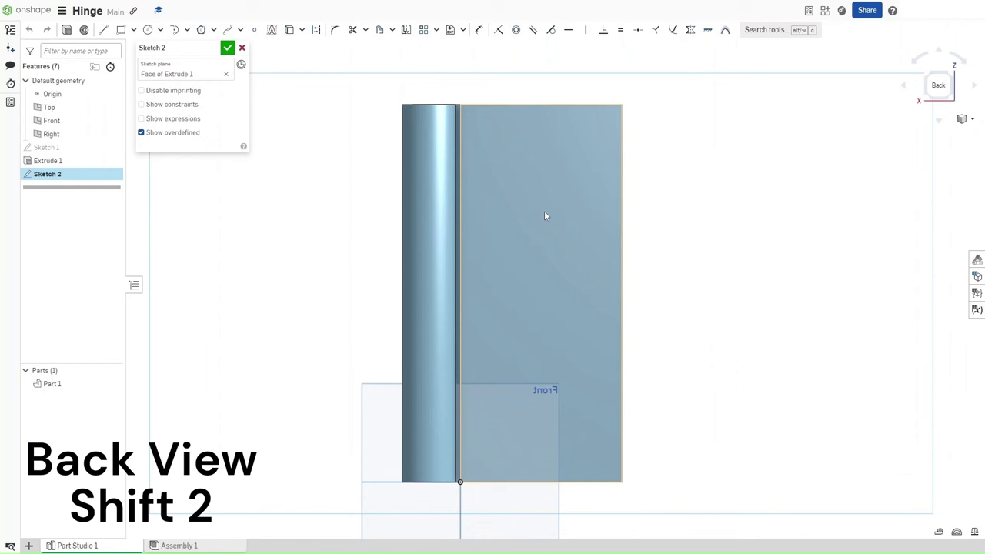
{"action": "key", "text": "c"}
{"action": "left_click", "coordinate": [560, 137]}
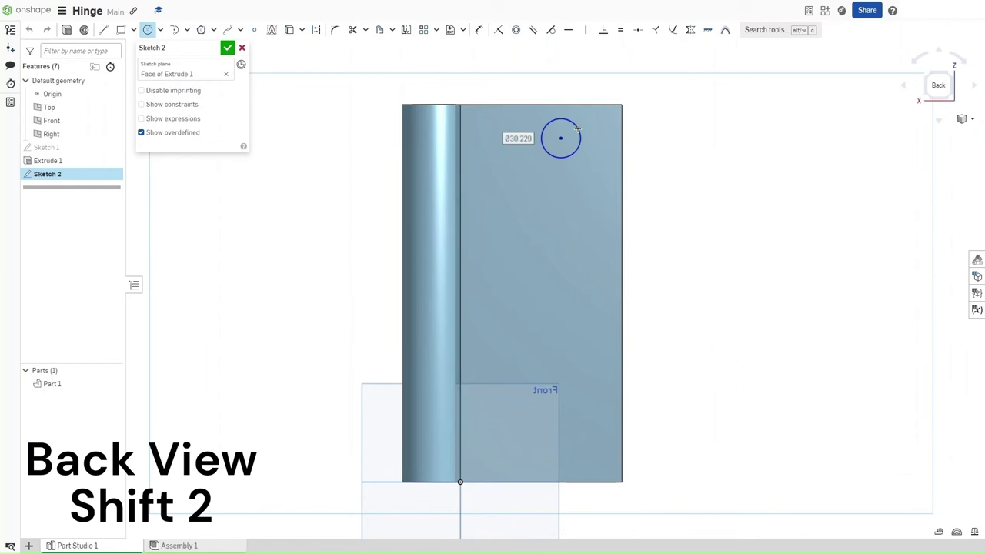
{"action": "key", "text": "Return"}
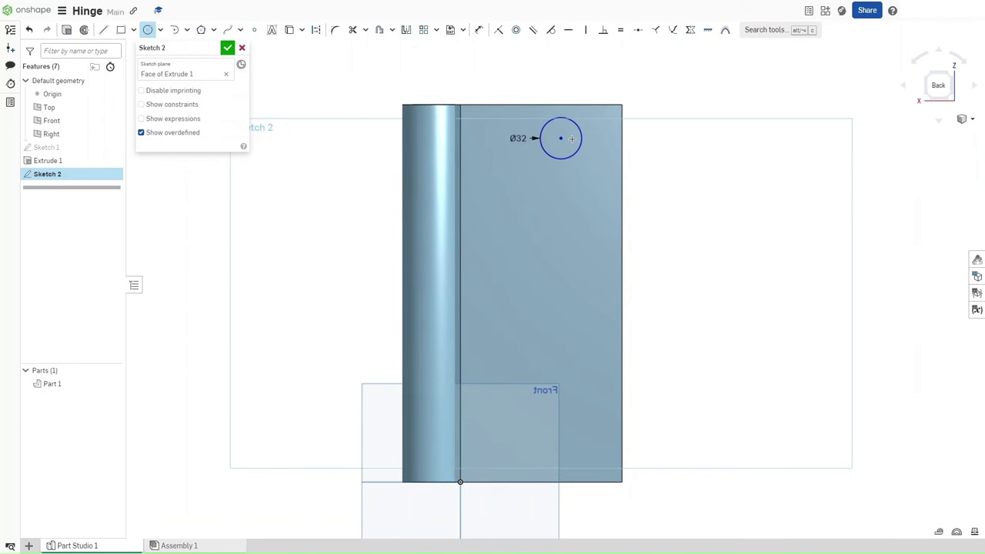
Draw a horizontal construction line about 219 mm long from the midpoint of the leaf's outer edge past the knuckle
{"action": "key", "text": "l"}
{"action": "key", "text": "q"}
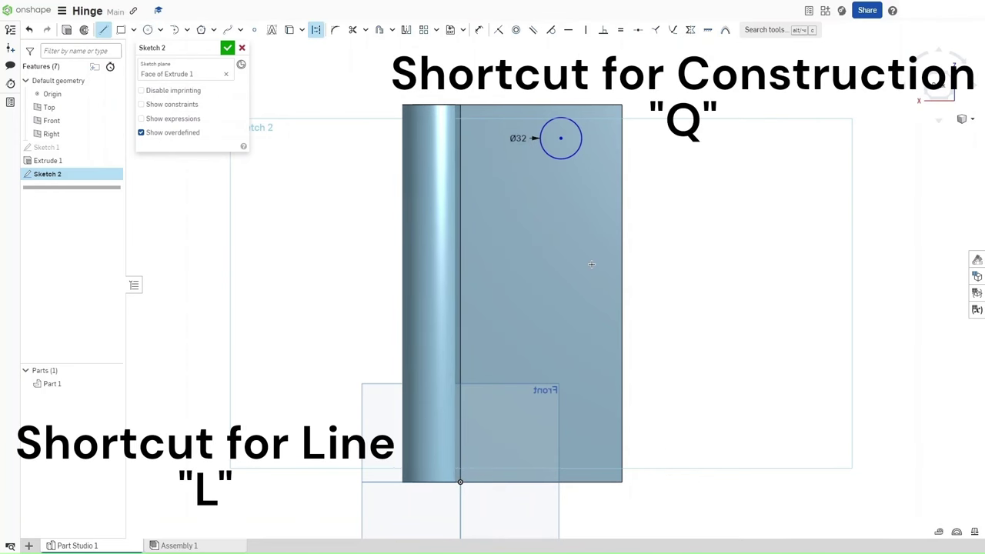
{"action": "left_click", "coordinate": [622, 293]}
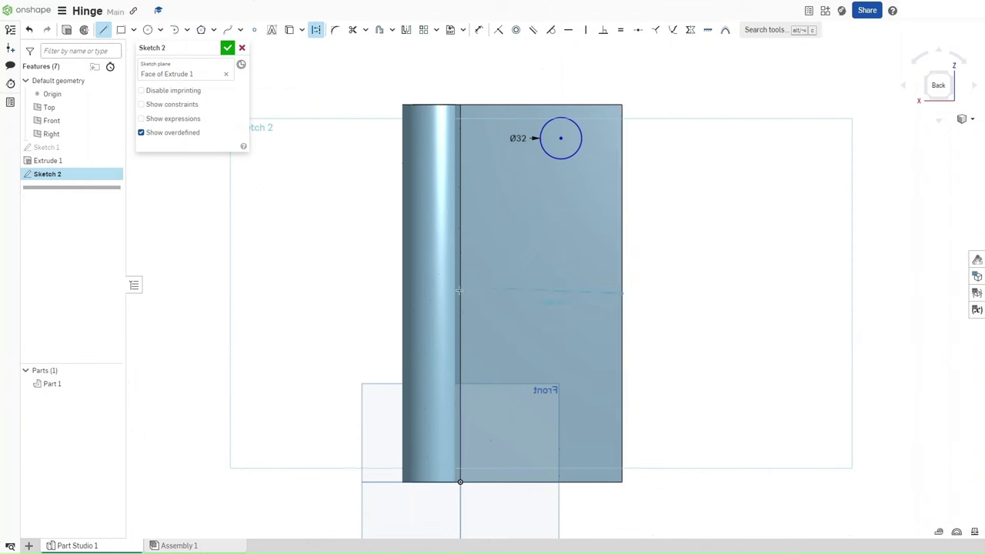
{"action": "left_click", "coordinate": [337, 293]}
Draw a 32 mm diameter circle centred on the construction line near the leaf's outer edge
{"action": "key", "text": "c"}
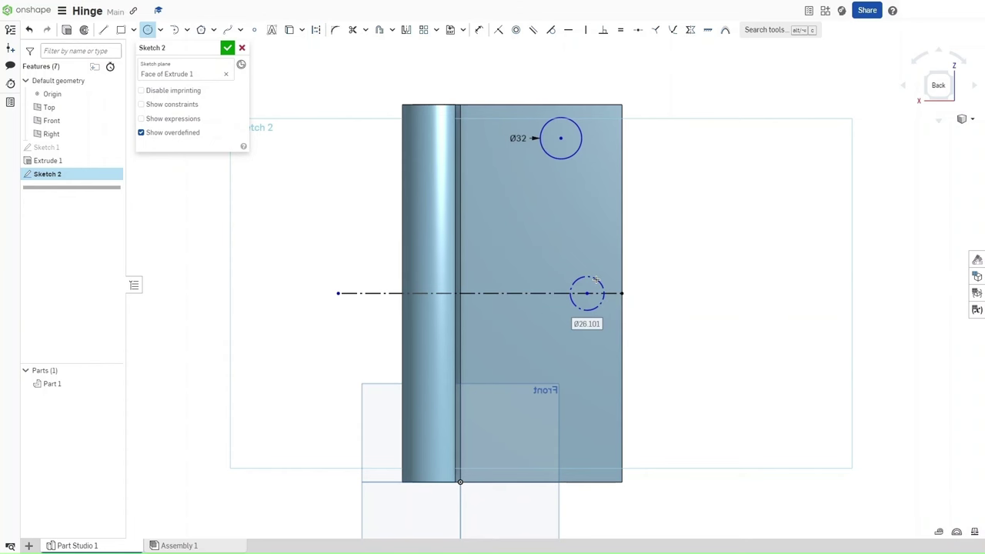
{"action": "type", "text": "32"}
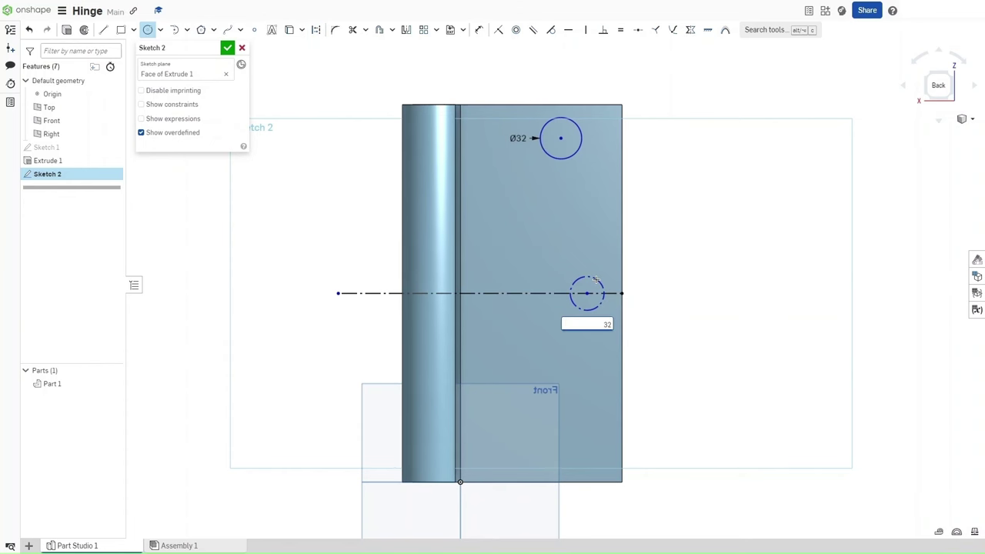
{"action": "key", "text": "Return"}
{"action": "key", "text": "Escape"}
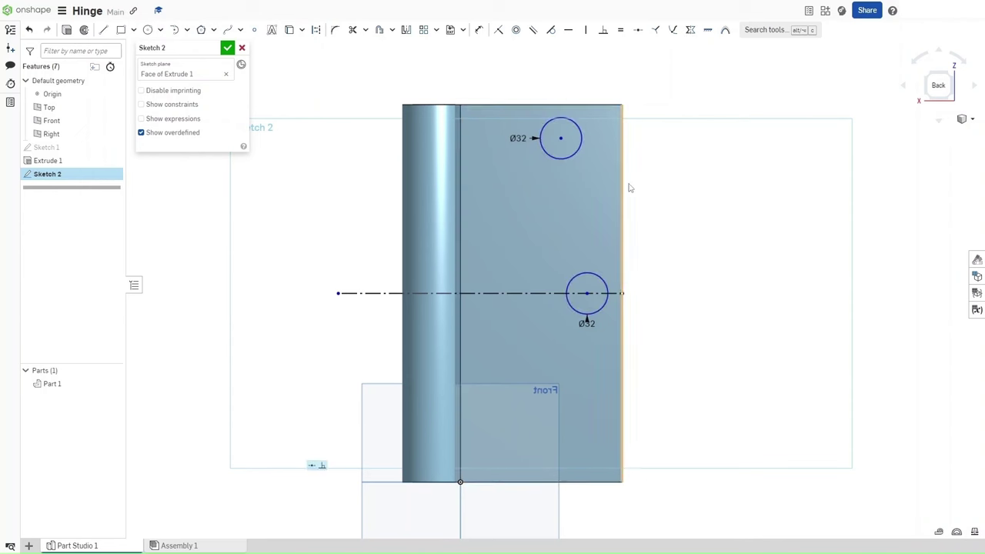
Dimension the middle circle's centre 30 mm from the leaf's outer vertical edge
{"action": "key", "text": "d"}
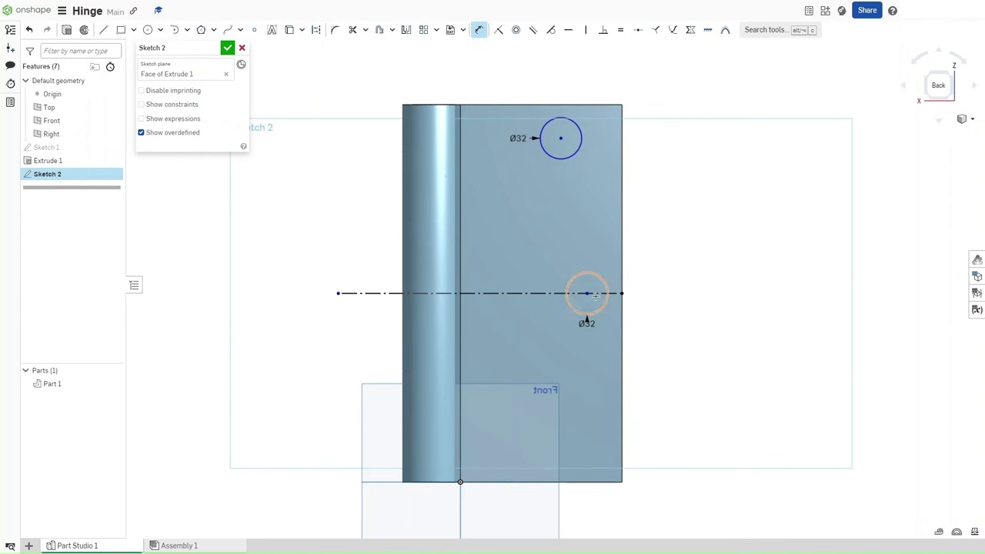
{"action": "left_click", "coordinate": [587, 294]}
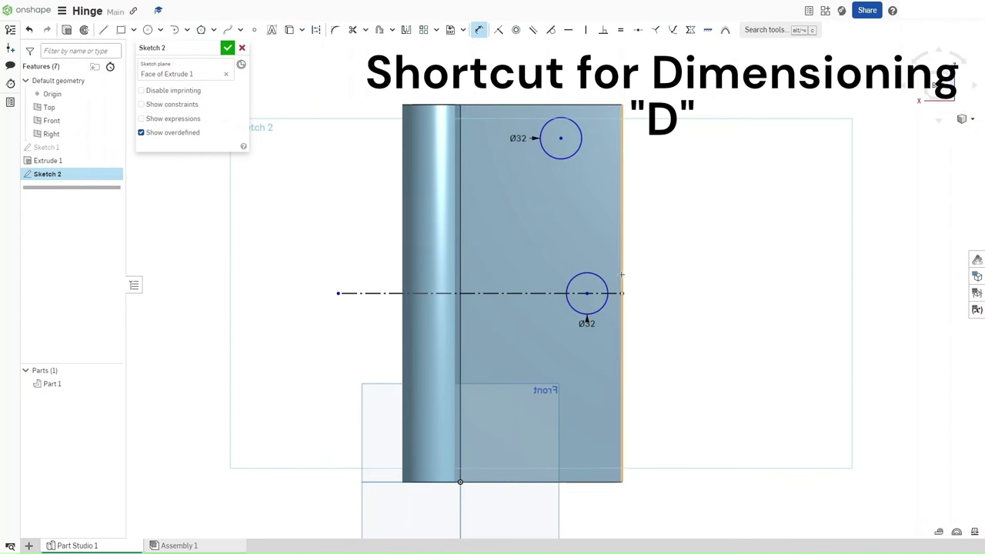
{"action": "left_click", "coordinate": [621, 291]}
{"action": "left_click", "coordinate": [672, 282]}
{"action": "type", "text": "30"}
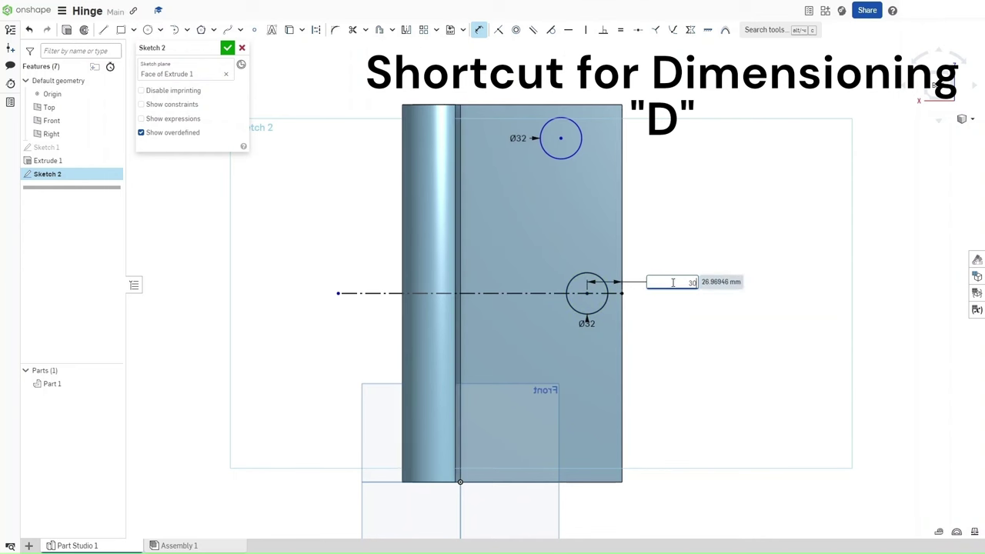
{"action": "key", "text": "Return"}
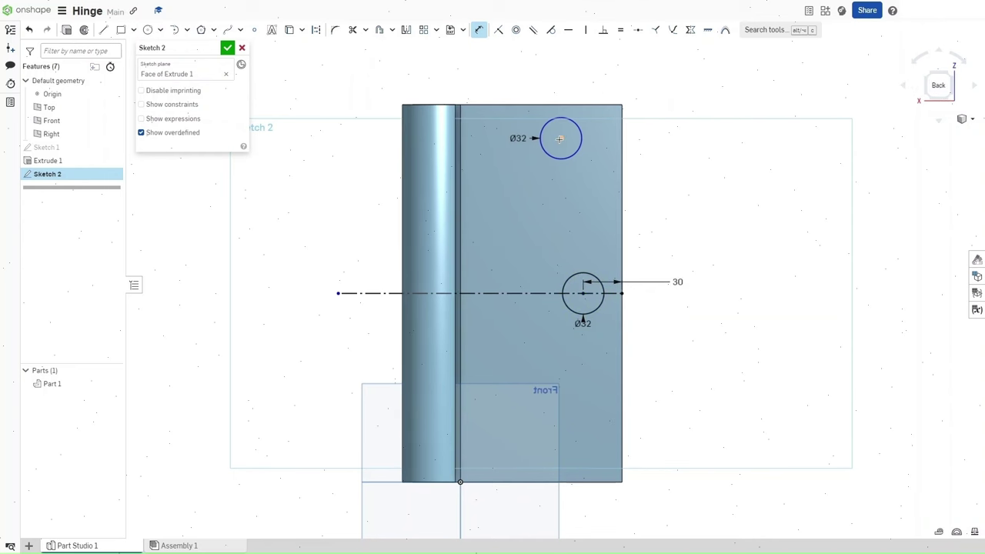
Dimension the upper circle's centre 30 mm from the leaf's top edge and 58 mm from its outer vertical edge
{"action": "left_click", "coordinate": [552, 104]}
{"action": "left_click", "coordinate": [560, 138]}
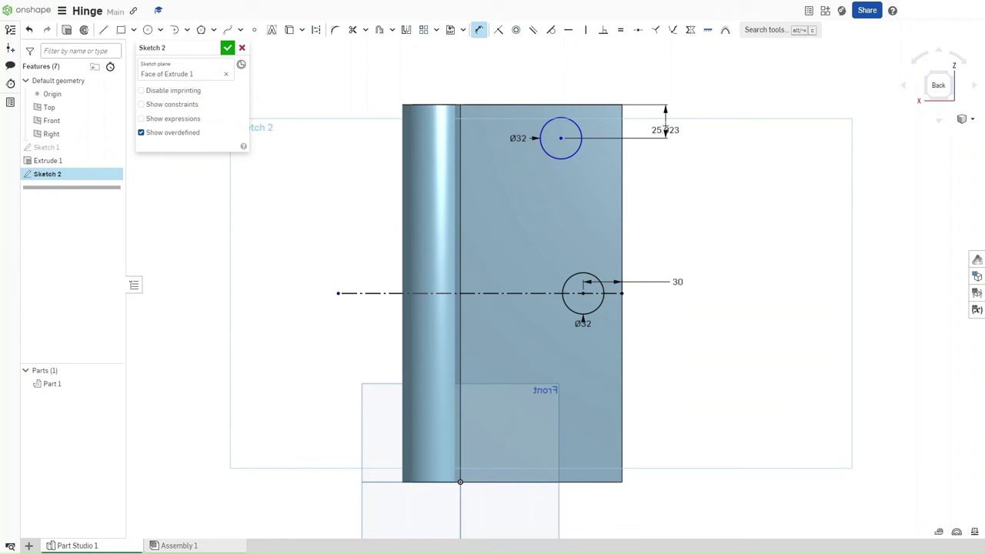
{"action": "left_click", "coordinate": [665, 121]}
{"action": "type", "text": "30"}
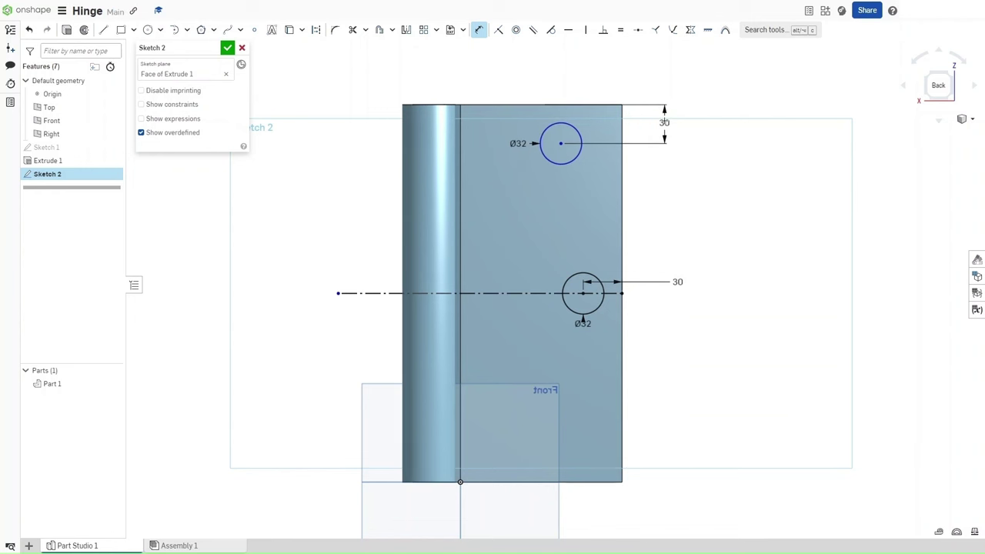
{"action": "left_click", "coordinate": [622, 144]}
{"action": "left_click", "coordinate": [593, 83]}
{"action": "type", "text": "58"}
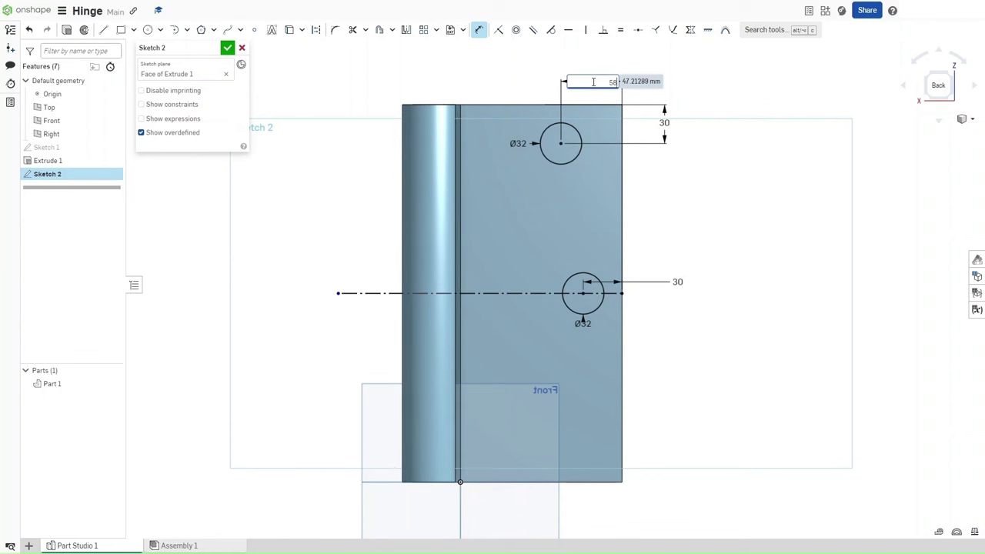
{"action": "key", "text": "Return"}
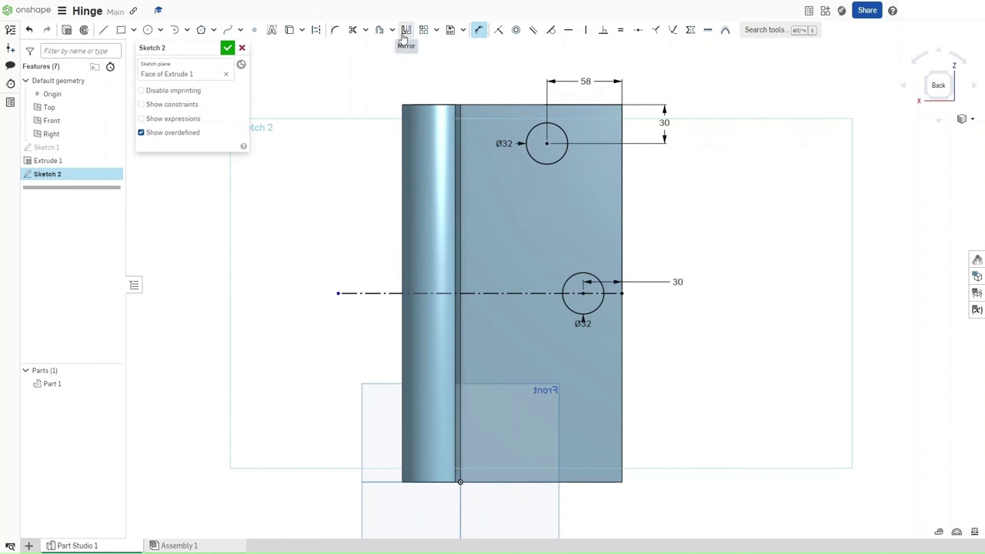
Mirror the upper circle across the horizontal construction line and finish the sketch
{"action": "left_click", "coordinate": [405, 30]}
{"action": "left_click", "coordinate": [518, 295]}
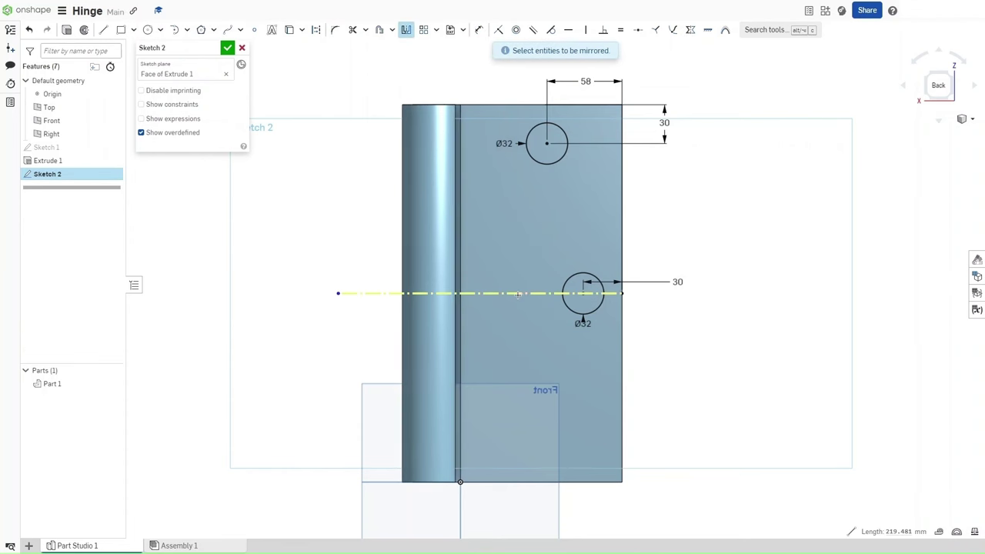
{"action": "left_click", "coordinate": [529, 153]}
{"action": "left_click", "coordinate": [227, 48]}
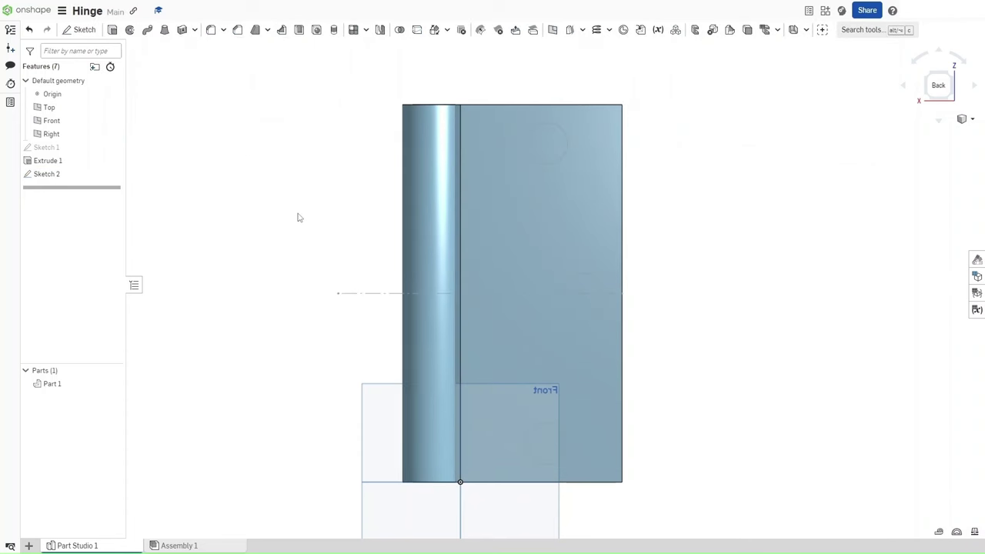
Start a new sketch on the leaf's front face, viewed straight on
{"action": "right_click_drag", "start_coordinate": [300, 224], "coordinate": [475, 226]}
{"action": "left_click", "coordinate": [482, 222]}
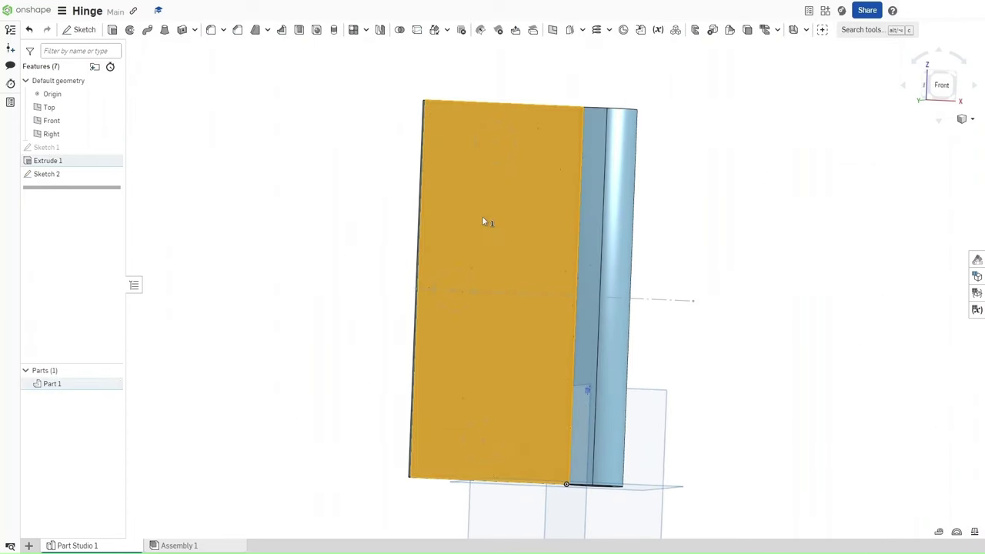
{"action": "key", "text": "shift+s"}
{"action": "key", "text": "n"}
{"action": "key", "text": "shift+1"}
{"action": "left_click", "coordinate": [464, 223]}
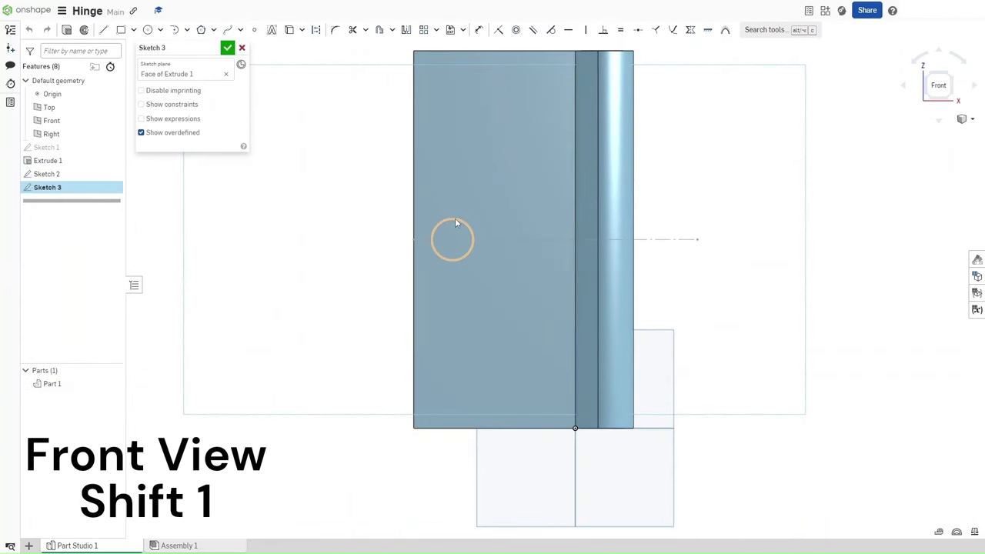
Project the middle, upper and lower circles of the previous sketch into the current sketch
{"action": "key", "text": "u"}
{"action": "left_click", "coordinate": [449, 219]}
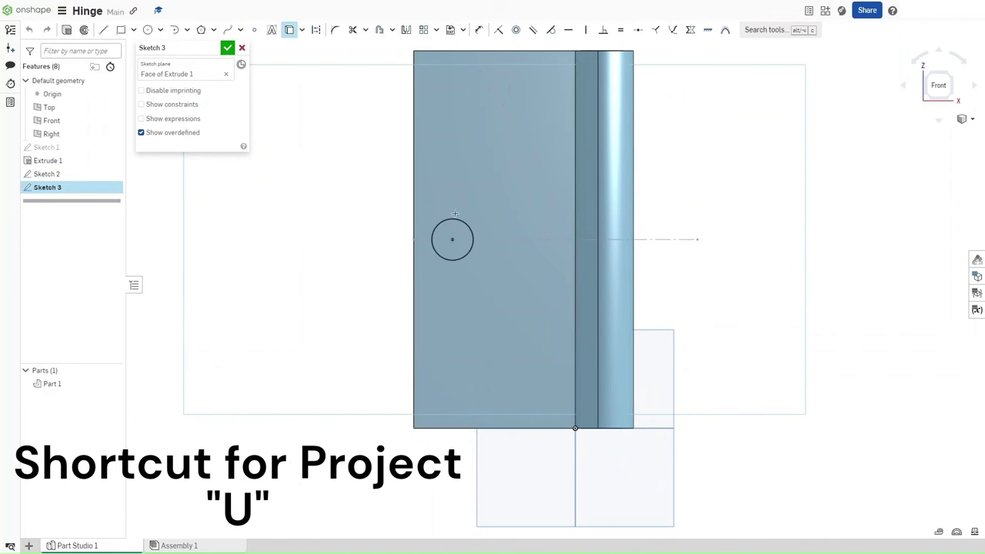
{"action": "left_click", "coordinate": [484, 70]}
{"action": "left_click", "coordinate": [473, 377]}
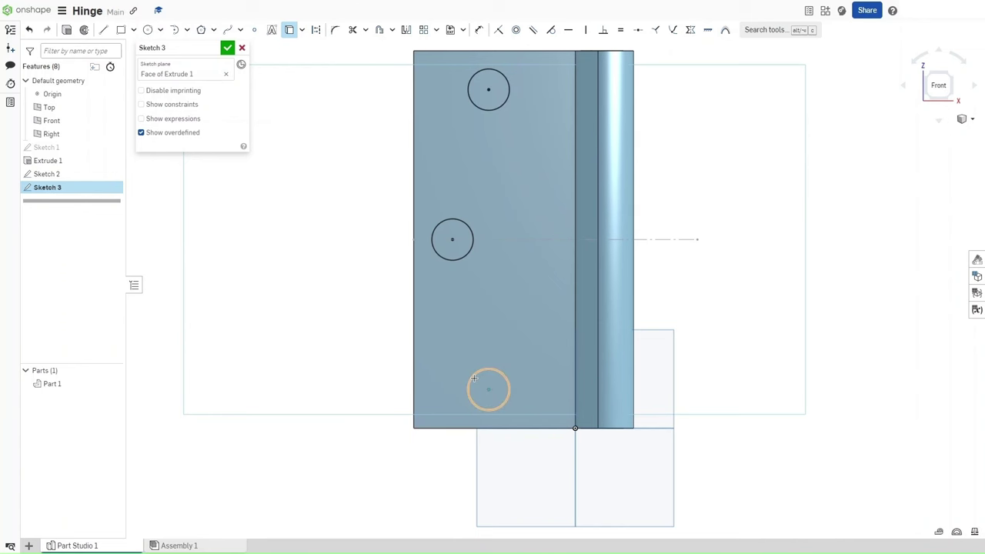
{"action": "key", "text": "Escape"}
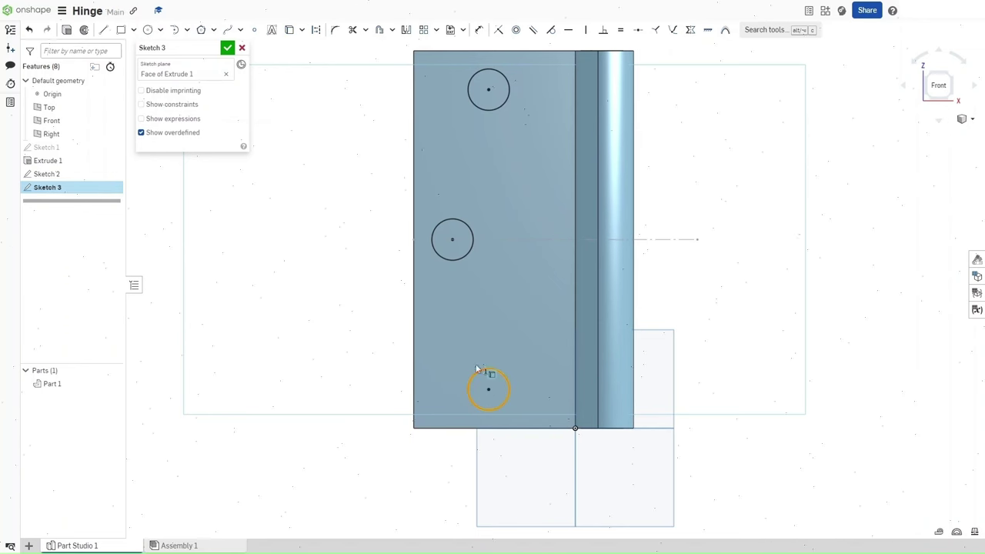
Convert the three projected circles to construction geometry
{"action": "left_click", "coordinate": [470, 226]}
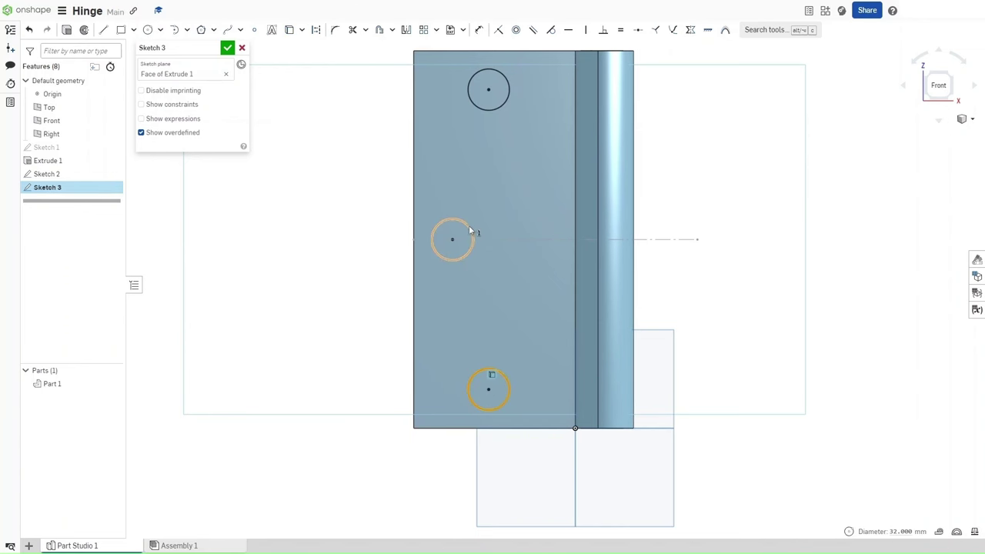
{"action": "left_click", "coordinate": [480, 104]}
{"action": "key", "text": "u"}
{"action": "key", "text": "q"}
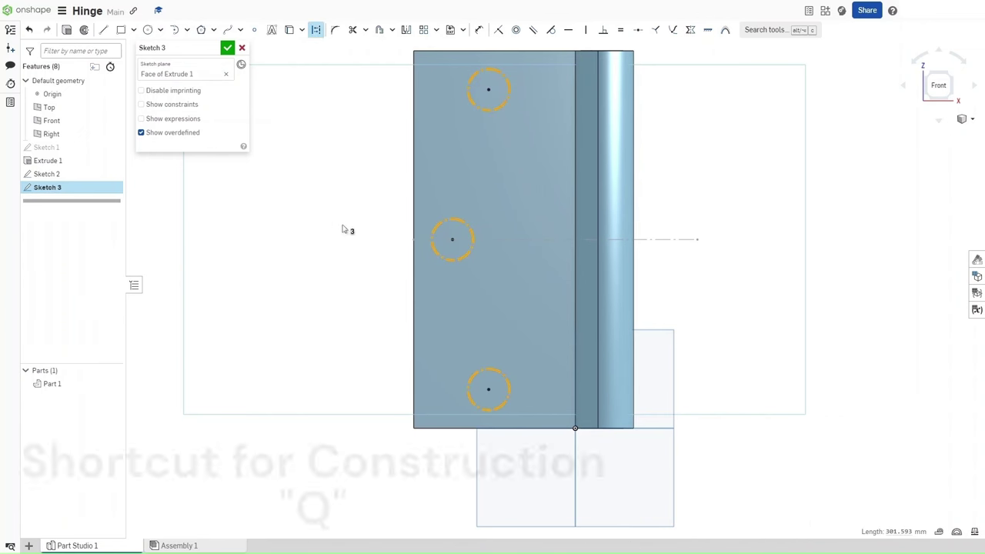
Draw a 24 mm diameter circle at the centre of each of the three construction circles and finish the sketch
{"action": "left_click", "coordinate": [337, 337]}
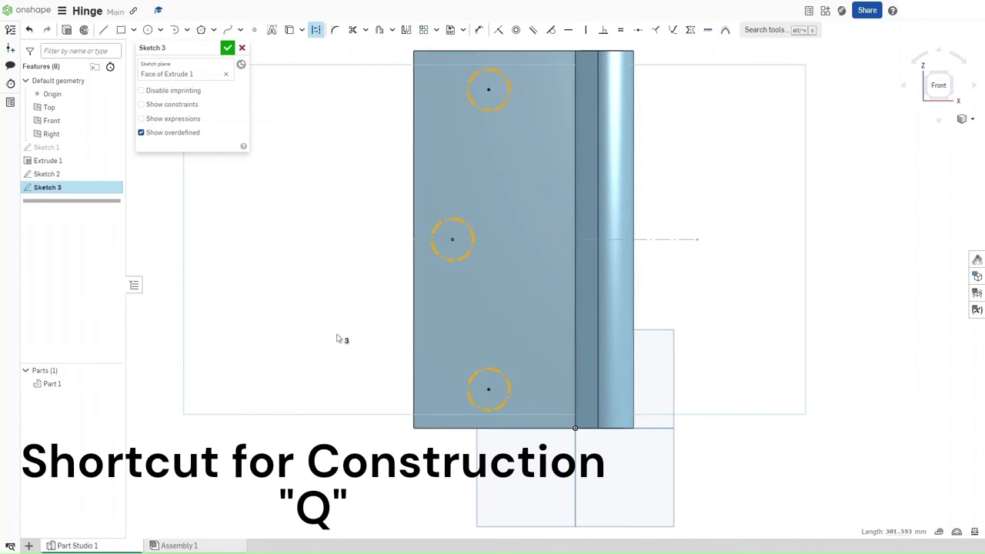
{"action": "left_click", "coordinate": [489, 388]}
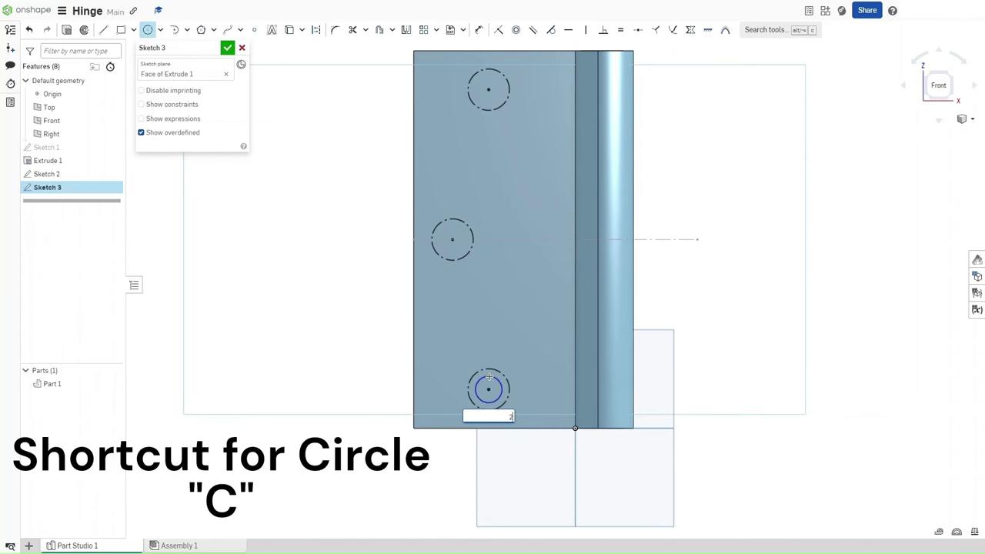
{"action": "left_click", "coordinate": [489, 373]}
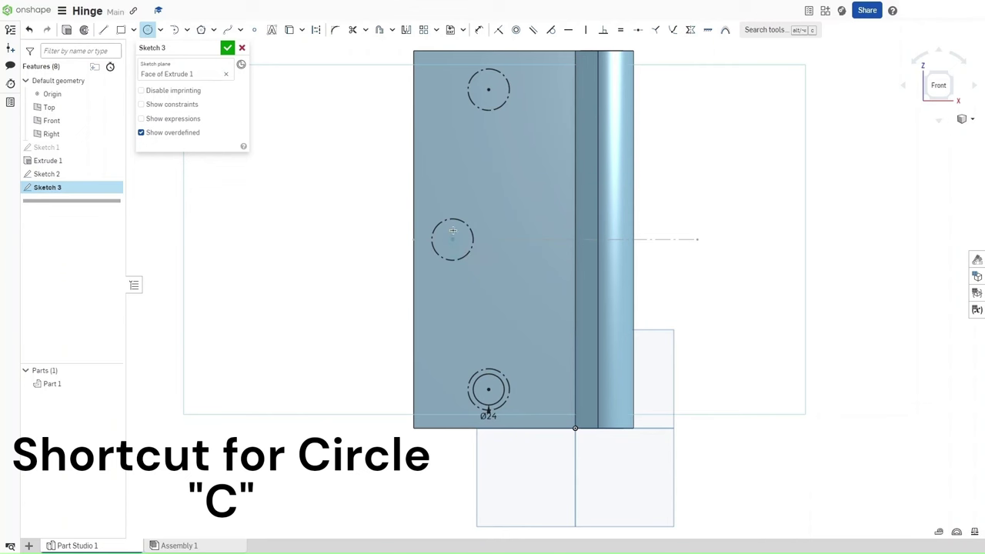
{"action": "left_click", "coordinate": [452, 239]}
{"action": "left_click", "coordinate": [452, 224]}
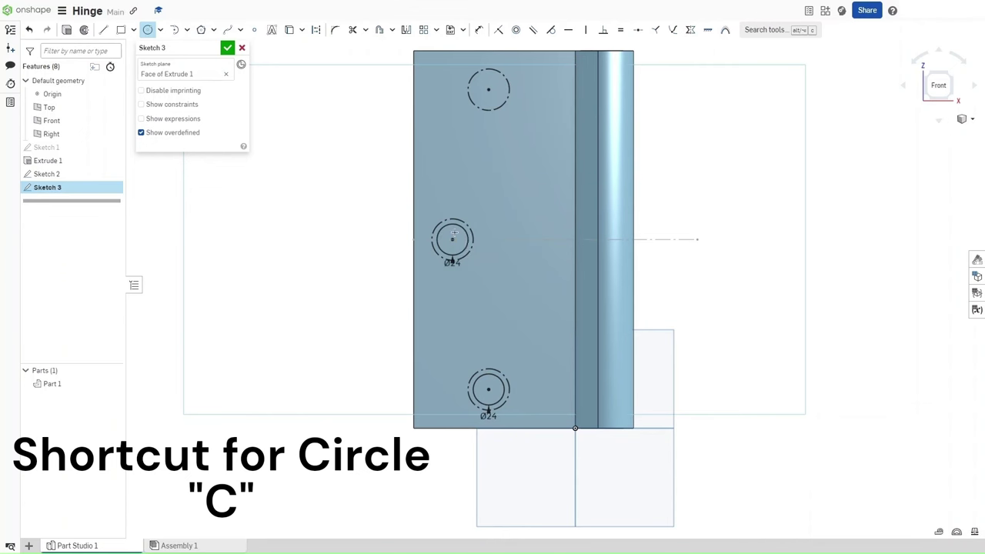
{"action": "left_click", "coordinate": [488, 88]}
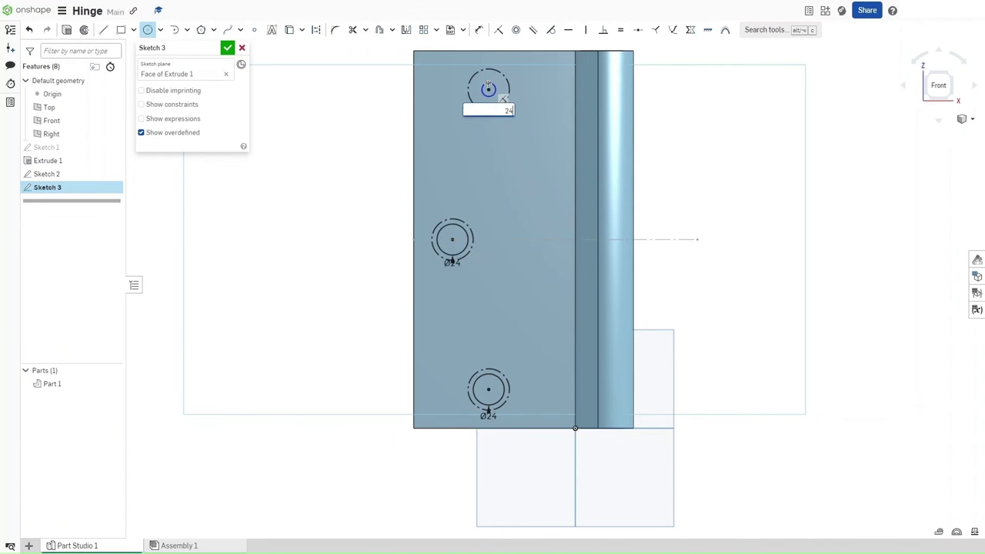
{"action": "left_click", "coordinate": [487, 82]}
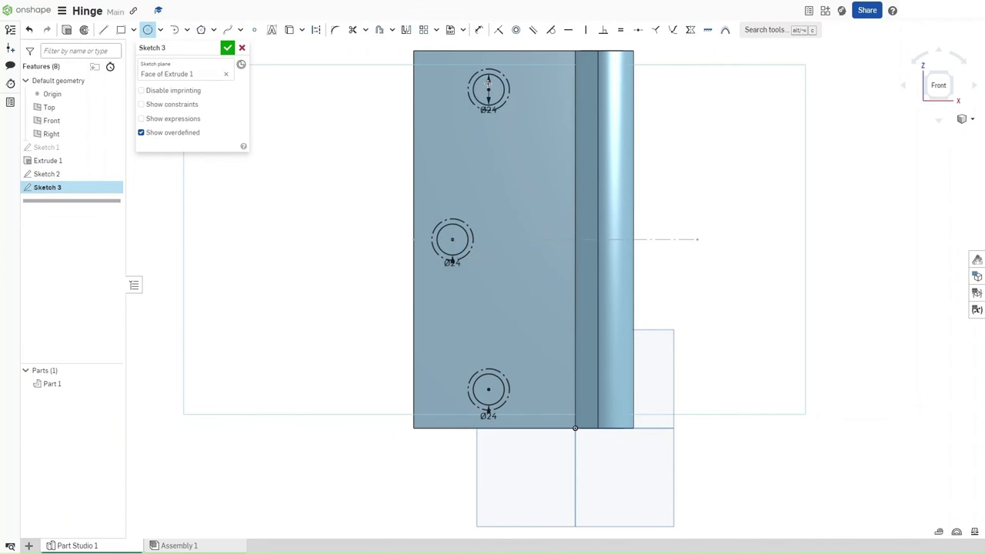
{"action": "left_click", "coordinate": [228, 48]}
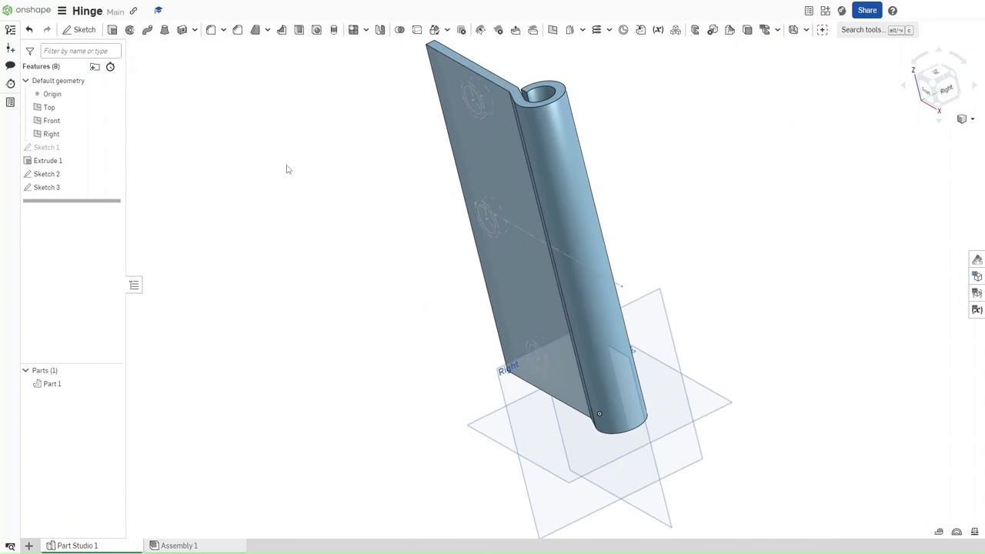
Cut the three tapered screw holes through the leaf with Loft removals between the matching circles of Sketch 2 and Sketch 3
{"action": "right_click_drag", "start_coordinate": [338, 124], "coordinate": [376, 236]}
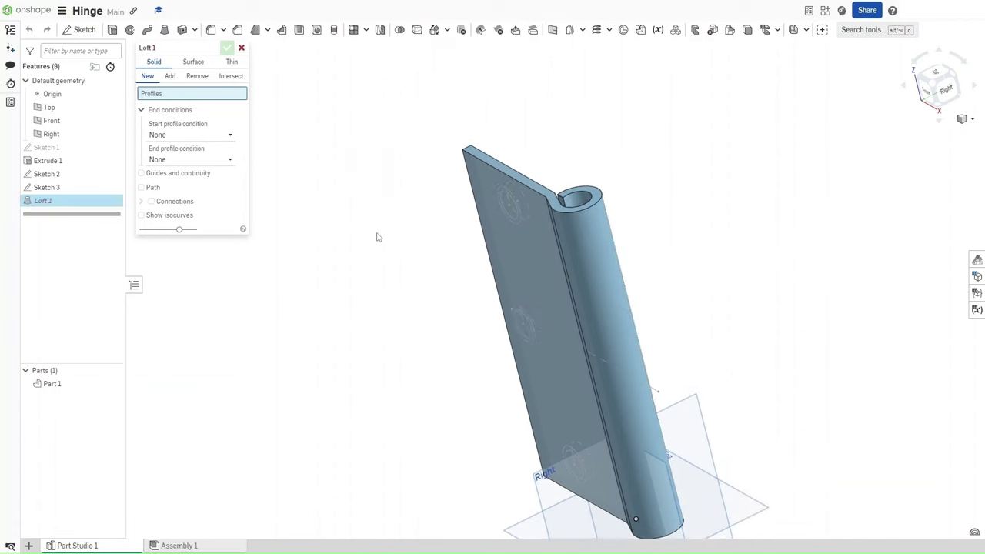
{"action": "right_click_drag", "start_coordinate": [475, 219], "coordinate": [508, 260]}
{"action": "left_click", "coordinate": [197, 76]}
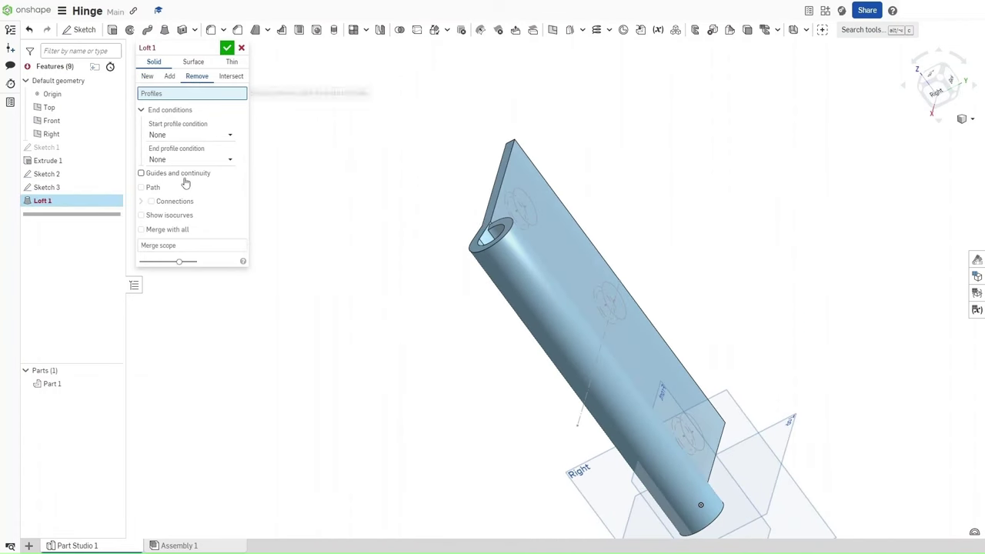
{"action": "left_click", "coordinate": [526, 206]}
{"action": "mouse_move", "coordinate": [526, 206]}
{"action": "right_mouse_down"}
{"action": "mouse_move", "coordinate": [597, 202]}
{"action": "mouse_move", "coordinate": [584, 197]}
{"action": "right_mouse_up"}
{"action": "left_click", "coordinate": [550, 203]}
{"action": "key", "text": "Return"}
{"action": "left_click", "coordinate": [92, 187]}
{"action": "key", "text": "Return"}
{"action": "key", "text": "shift+7"}
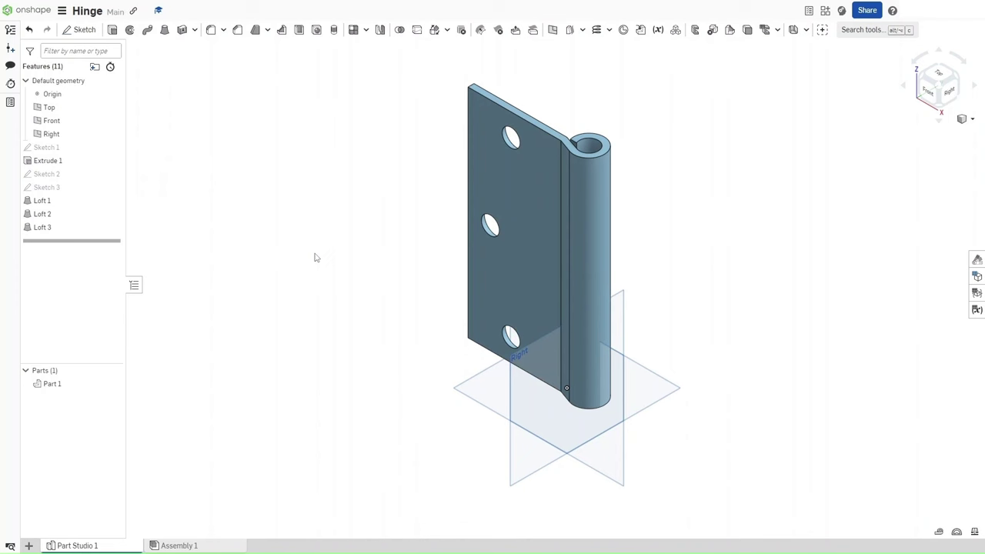
Create a plane offset 150 mm from the Right plane
{"action": "left_click", "coordinate": [552, 29]}
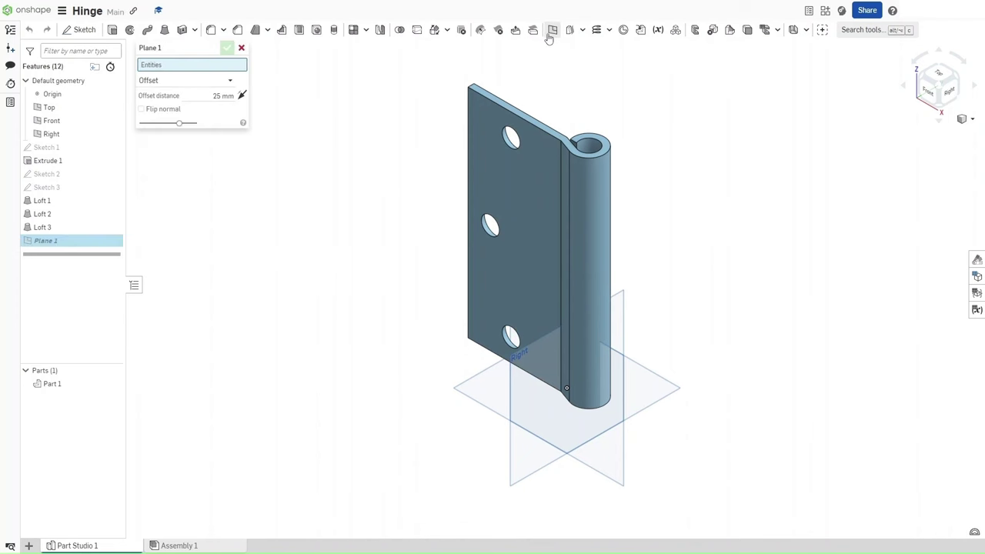
{"action": "left_click", "coordinate": [623, 313]}
{"action": "left_click", "coordinate": [221, 104]}
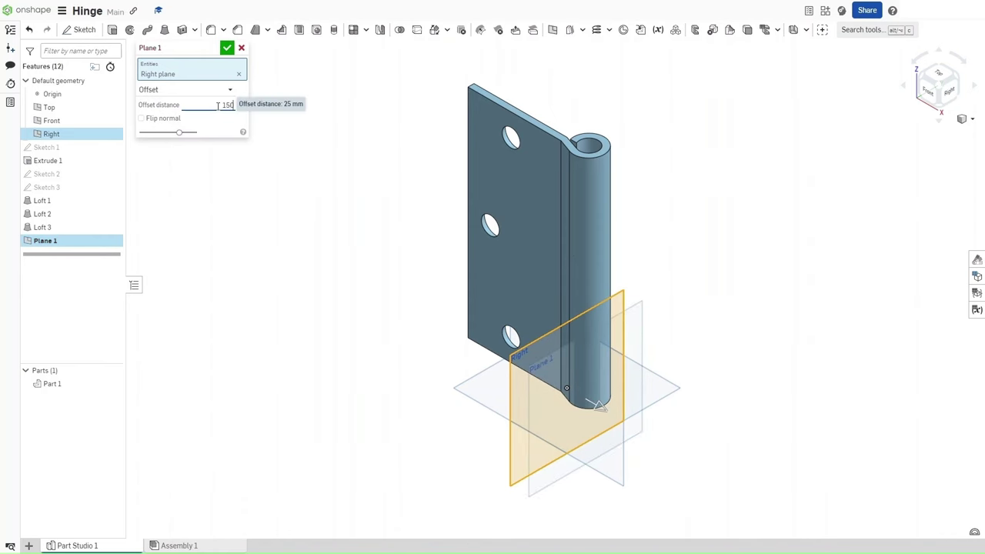
{"action": "key", "text": "Return"}
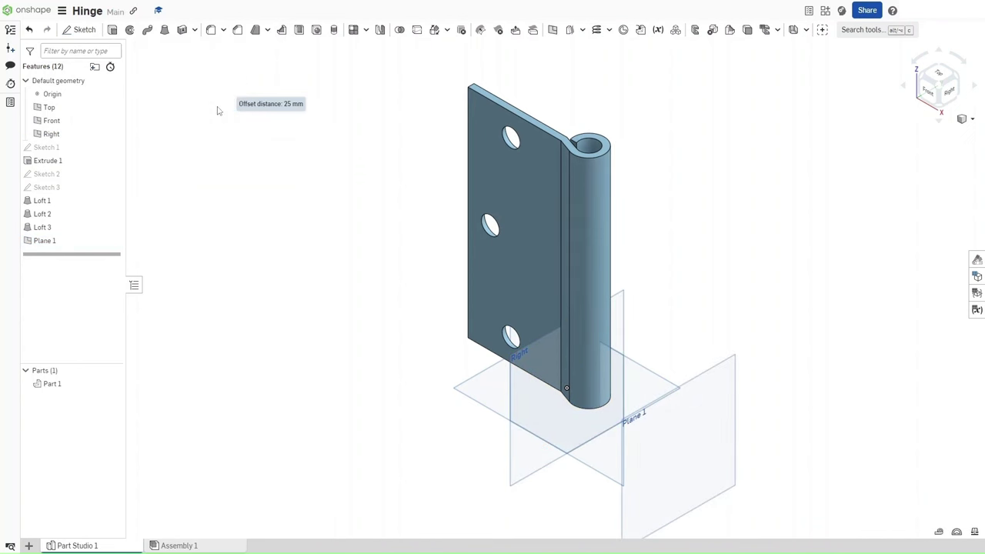
Mirror the hinge leaf across Plane 1 as a new part
{"action": "left_click", "coordinate": [377, 30]}
{"action": "left_click", "coordinate": [471, 176]}
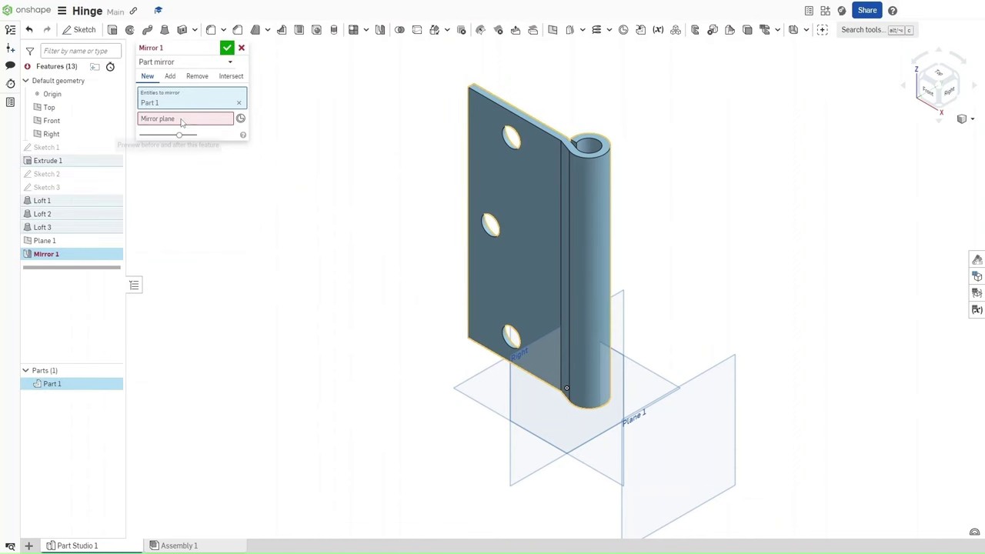
{"action": "left_click", "coordinate": [706, 427]}
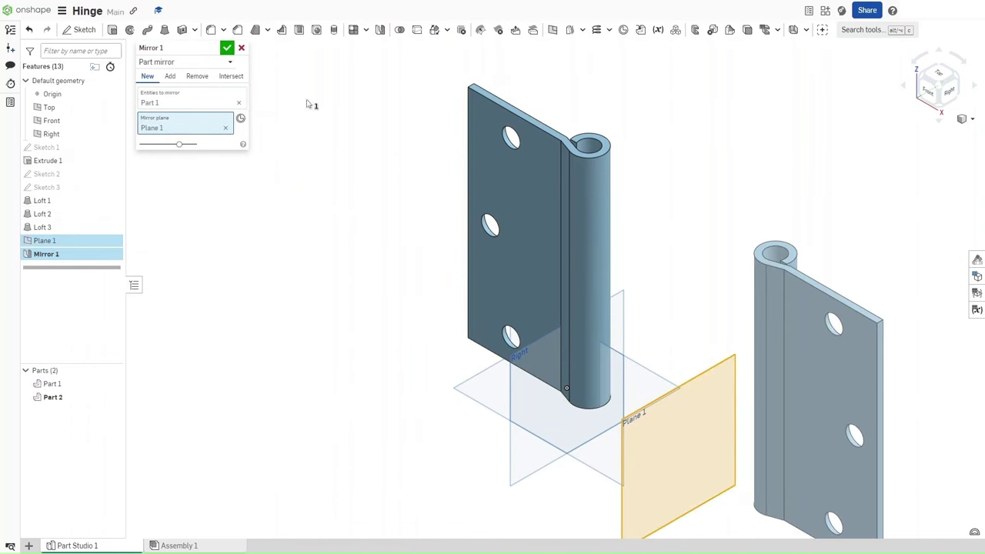
{"action": "left_click", "coordinate": [227, 48]}
{"action": "middle_click_drag", "start_coordinate": [389, 254], "coordinate": [368, 243]}
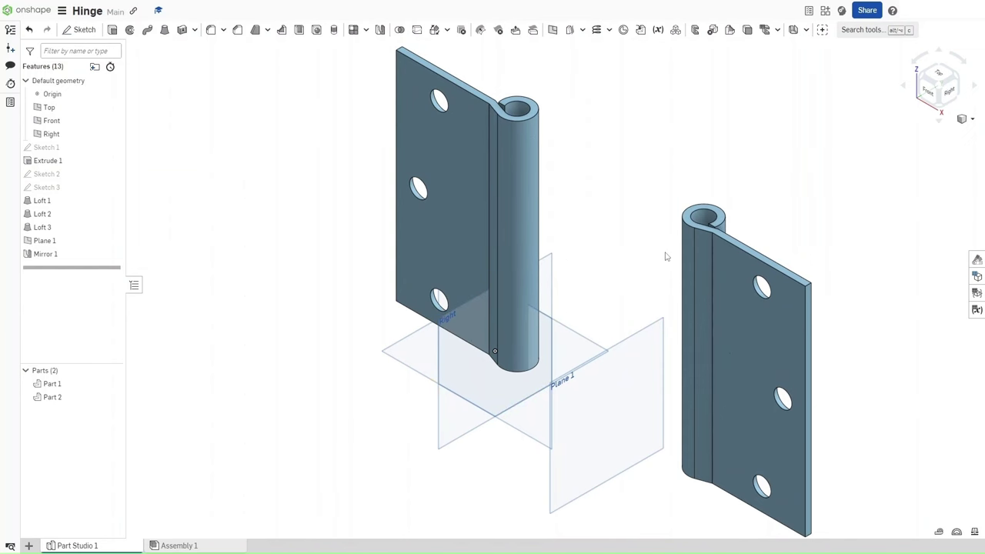
On the Front plane, sketch three corner rectangles across the original leaf's knuckle, the upper about 91 by 66 mm, the lowest about 112 mm wide
{"action": "key", "text": "shift+s"}
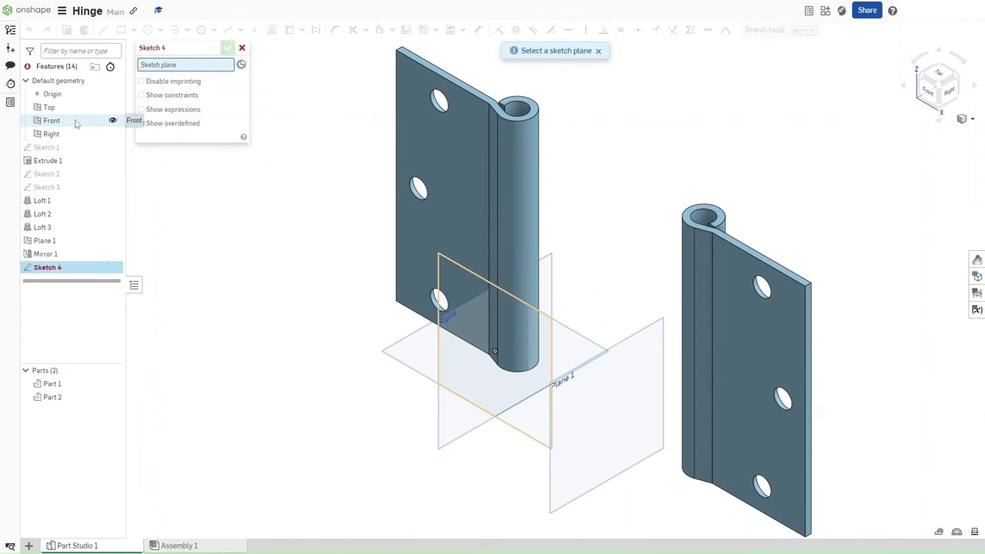
{"action": "left_click", "coordinate": [76, 123]}
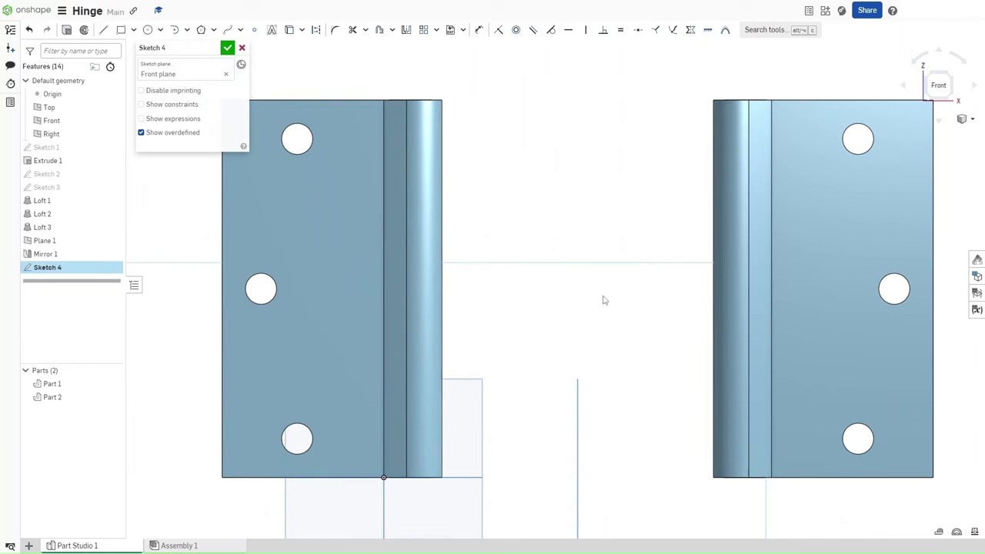
{"action": "key", "text": "g"}
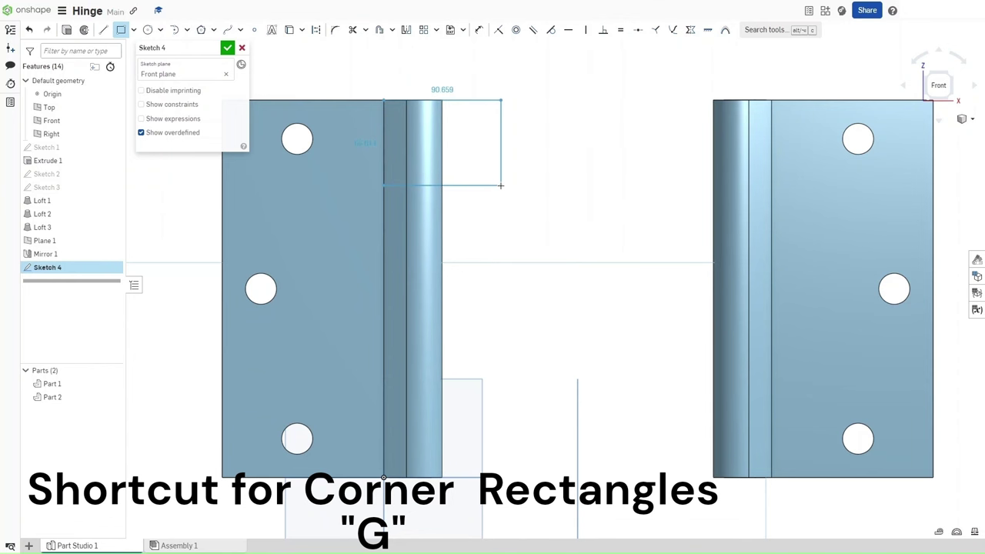
{"action": "left_click", "coordinate": [500, 185]}
{"action": "left_click", "coordinate": [383, 225]}
{"action": "left_click", "coordinate": [514, 318]}
{"action": "left_click", "coordinate": [383, 339]}
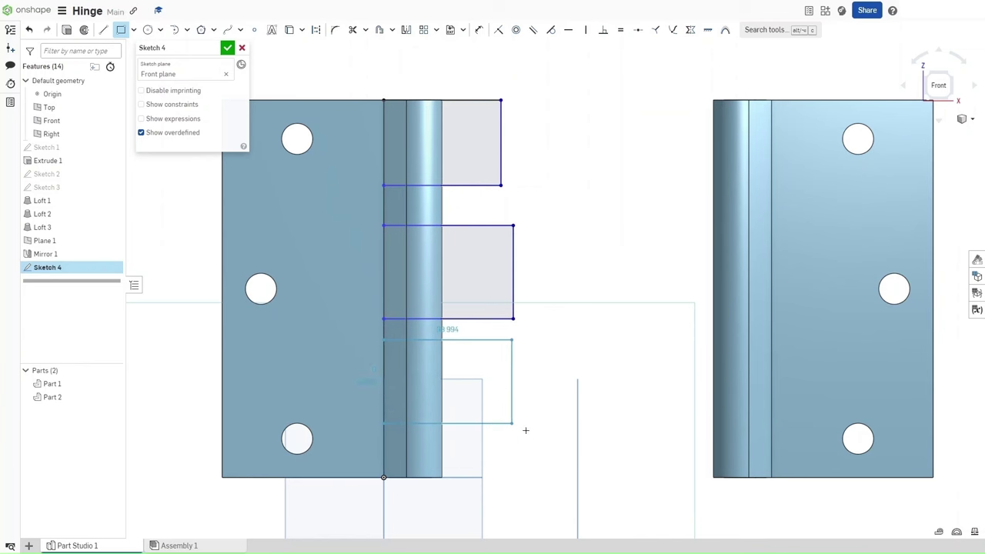
{"action": "left_click", "coordinate": [528, 437]}
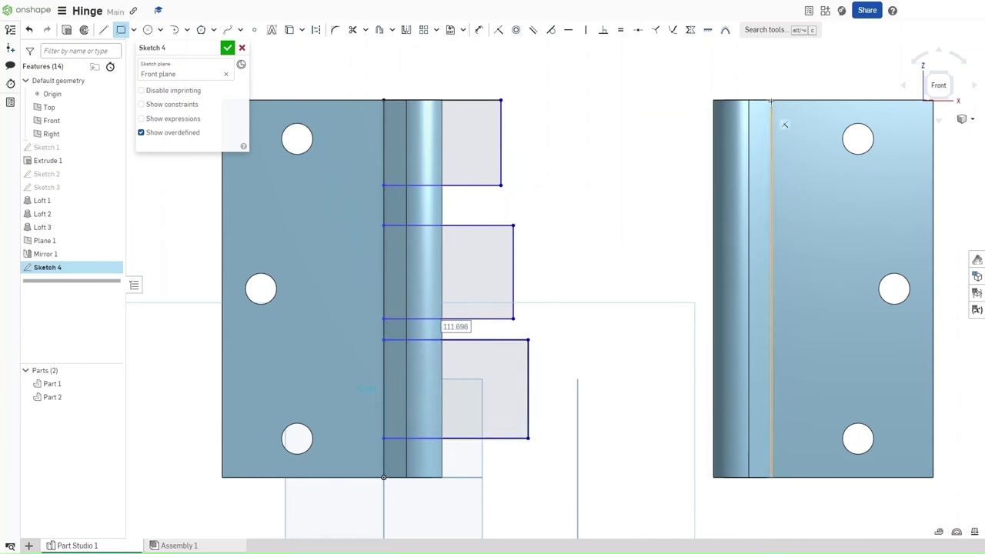
Sketch two corner rectangles across the mirrored leaf's knuckle, the upper about 87 by 53 mm and the lower about 106 mm wide
{"action": "left_click", "coordinate": [772, 148]}
{"action": "left_click", "coordinate": [658, 218]}
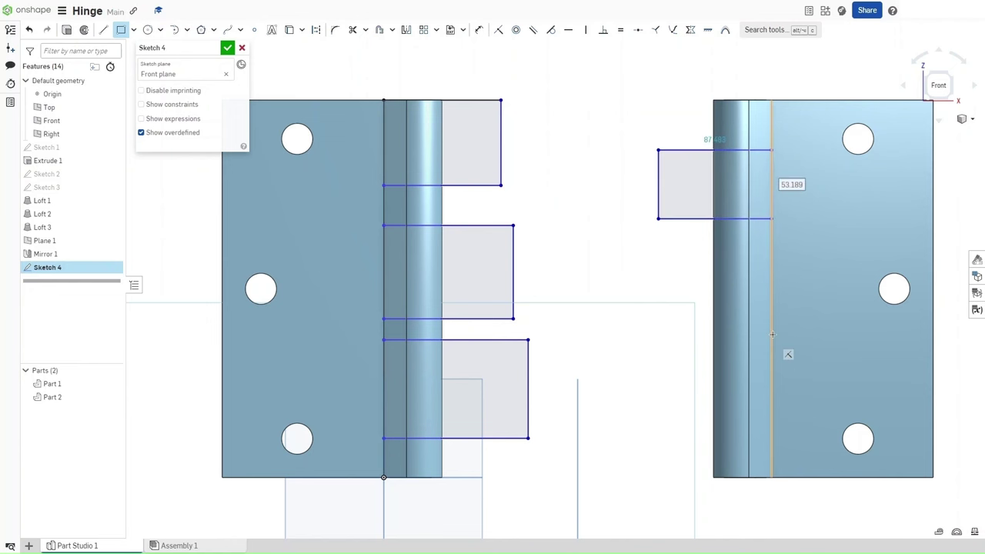
{"action": "left_click", "coordinate": [772, 334]}
{"action": "left_click", "coordinate": [634, 404]}
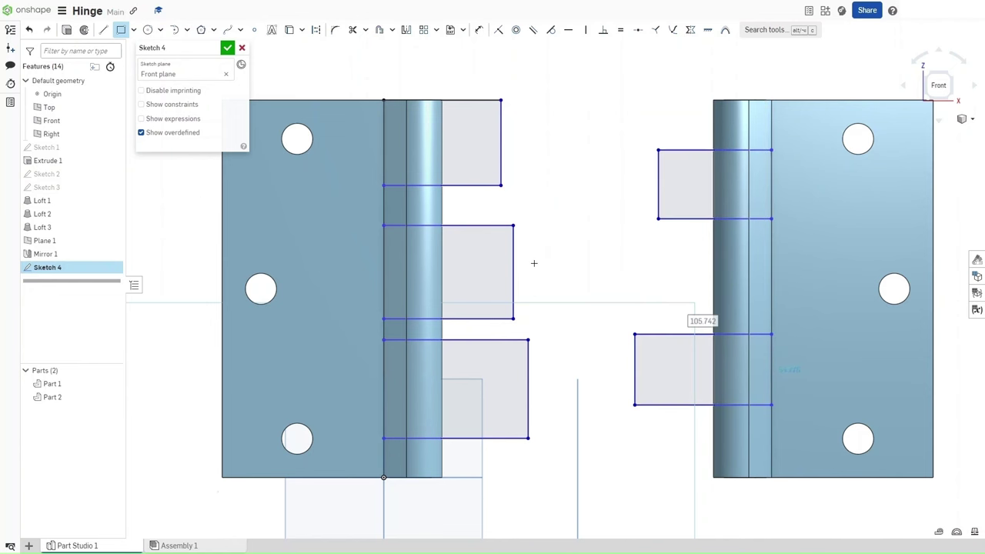
Dimension the original leaf's top rectangle to 100 mm wide and 58 mm high
{"action": "key", "text": "d"}
{"action": "left_click", "coordinate": [477, 100]}
{"action": "left_click", "coordinate": [465, 100]}
{"action": "type", "text": "100"}
{"action": "key", "text": "Return"}
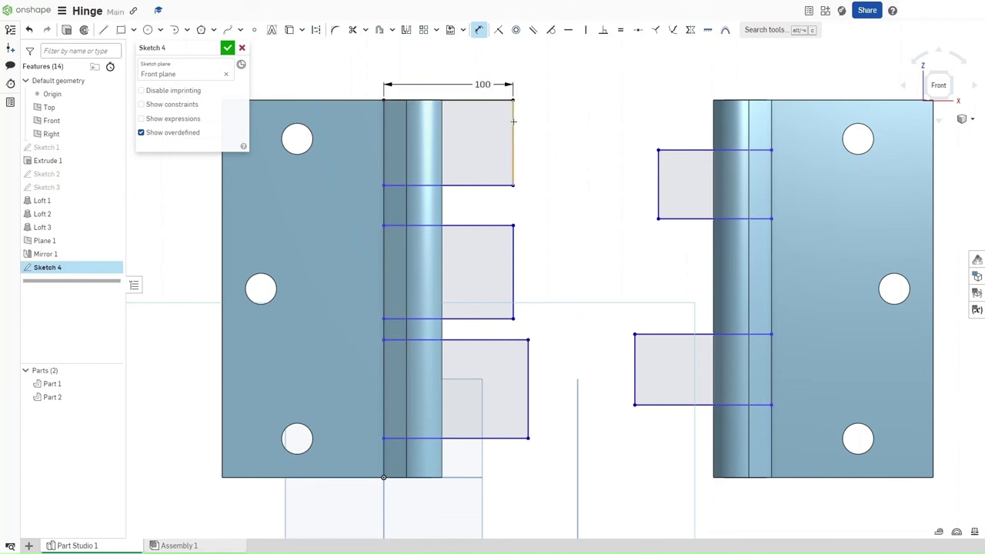
{"action": "left_click", "coordinate": [527, 121]}
{"action": "left_click", "coordinate": [542, 126]}
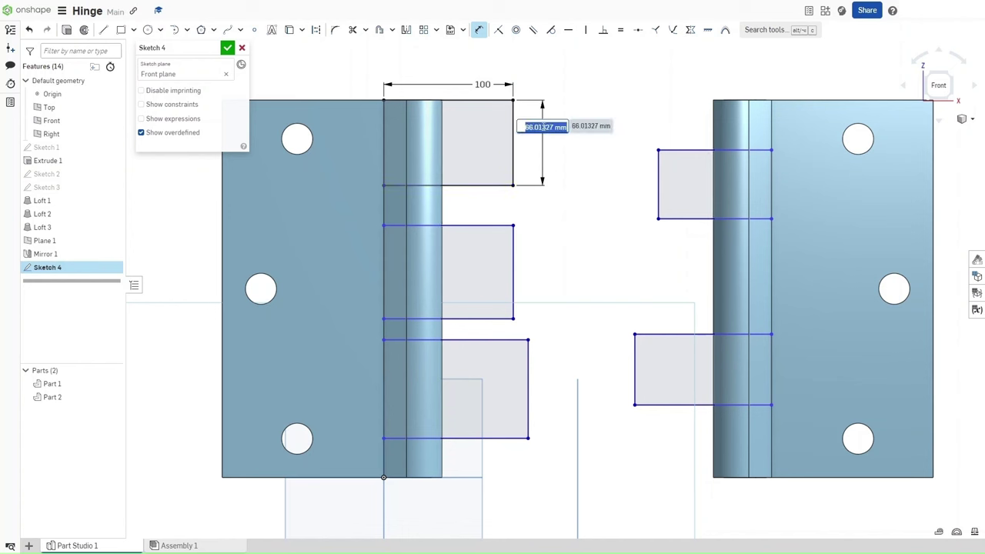
{"action": "type", "text": "58"}
{"action": "key", "text": "Return"}
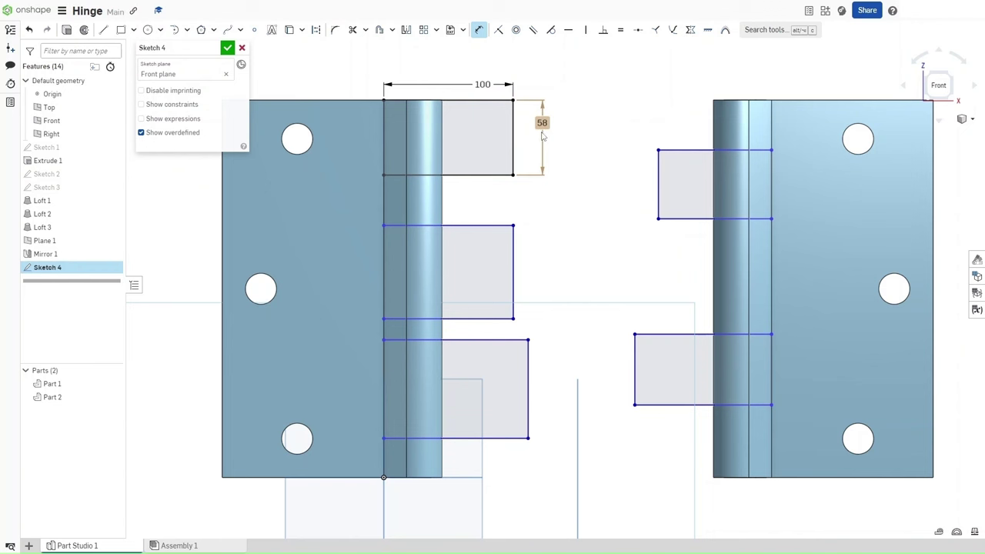
Apply equal constraints so the vertical sides of all five rectangles match the top rectangle's height
{"action": "key", "text": "e"}
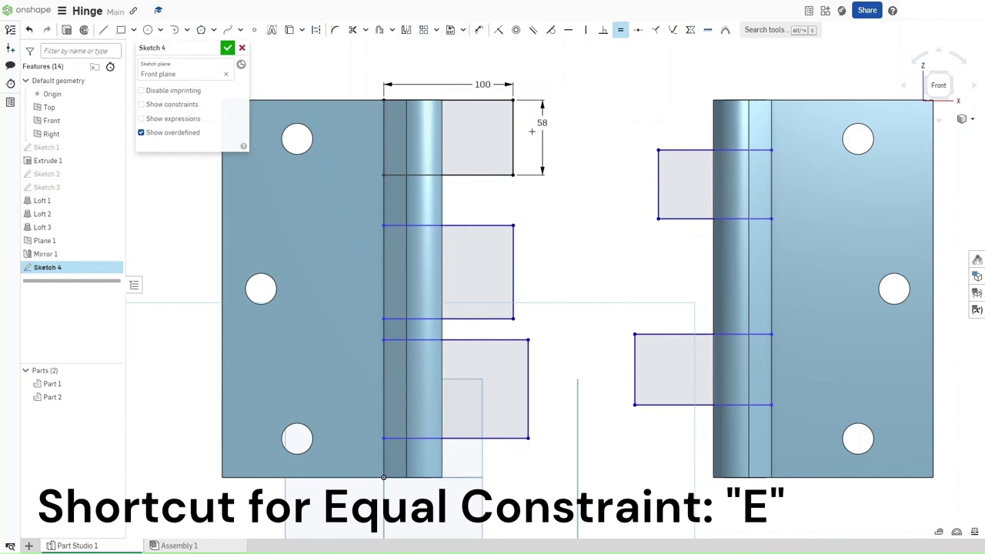
{"action": "left_click", "coordinate": [512, 130]}
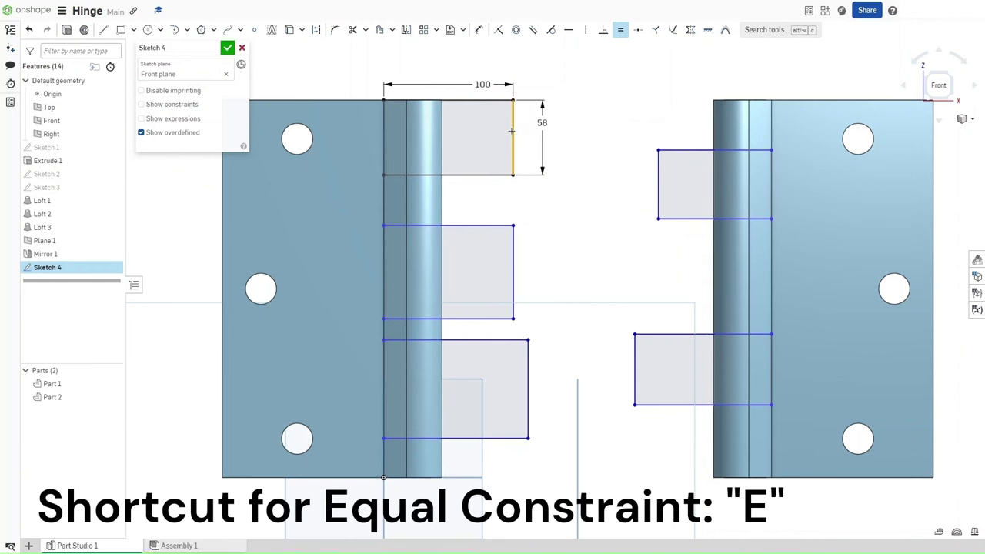
{"action": "left_click", "coordinate": [512, 262]}
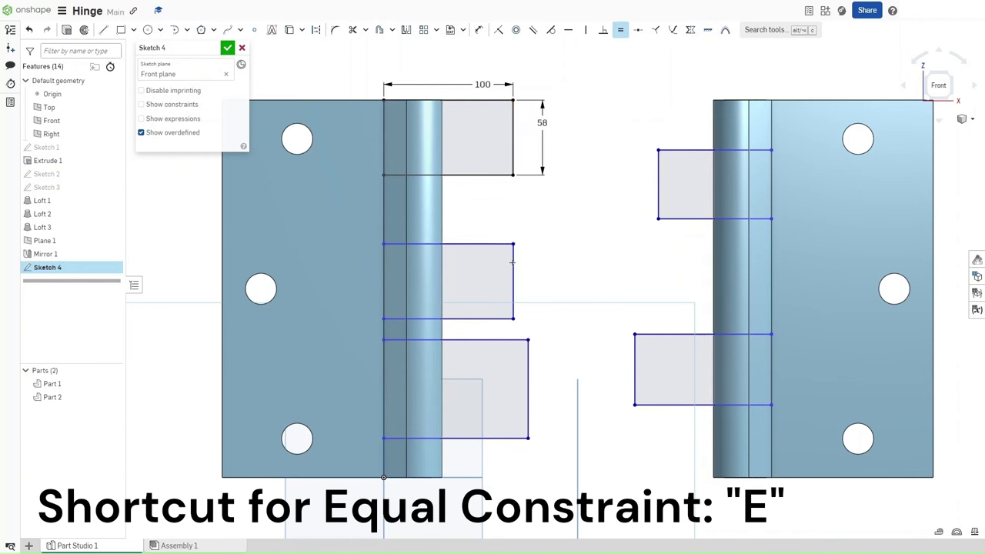
{"action": "left_click", "coordinate": [528, 351]}
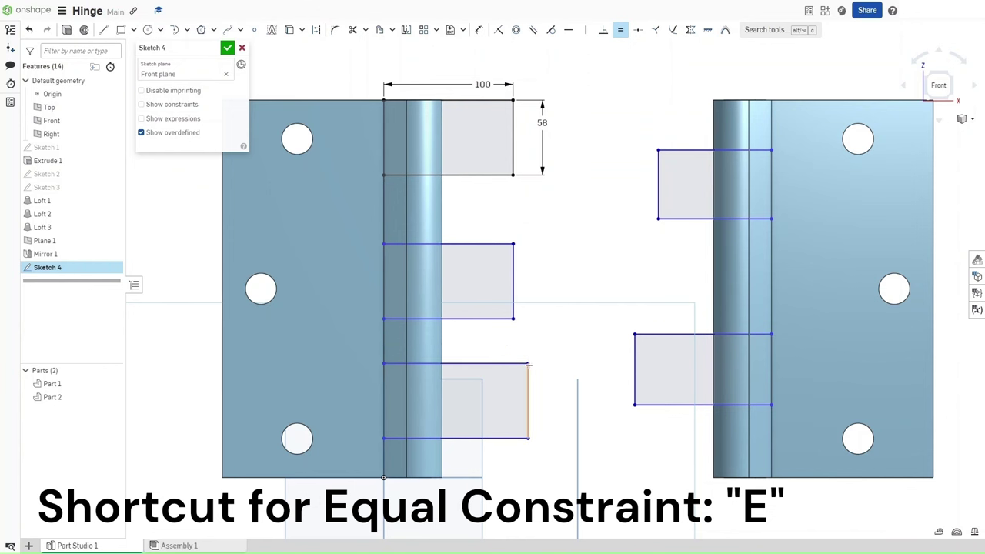
{"action": "left_click", "coordinate": [634, 358]}
{"action": "left_click", "coordinate": [660, 180]}
Apply equal constraints so the horizontal sides of all five rectangles share the same width
{"action": "left_click", "coordinate": [467, 244]}
{"action": "left_click", "coordinate": [459, 245]}
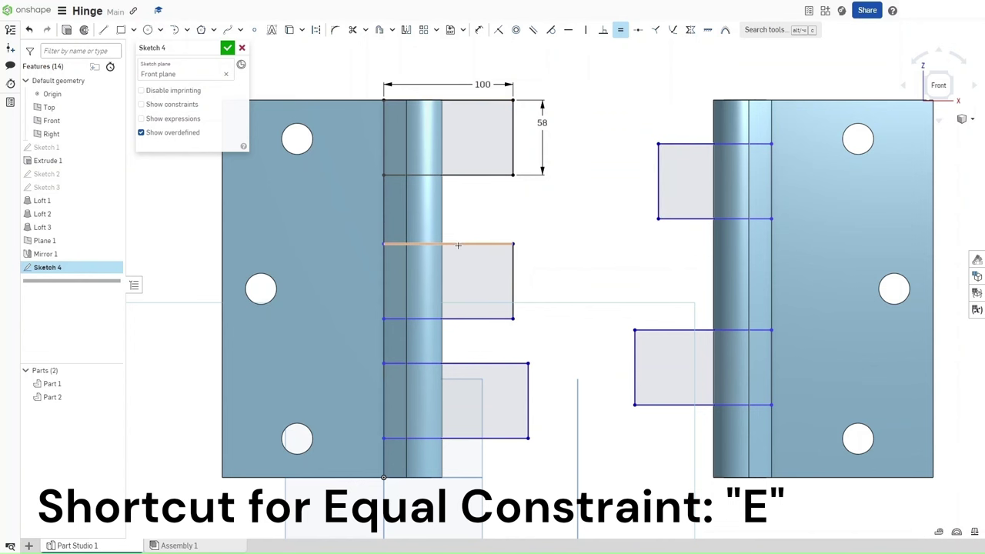
{"action": "left_click", "coordinate": [490, 362]}
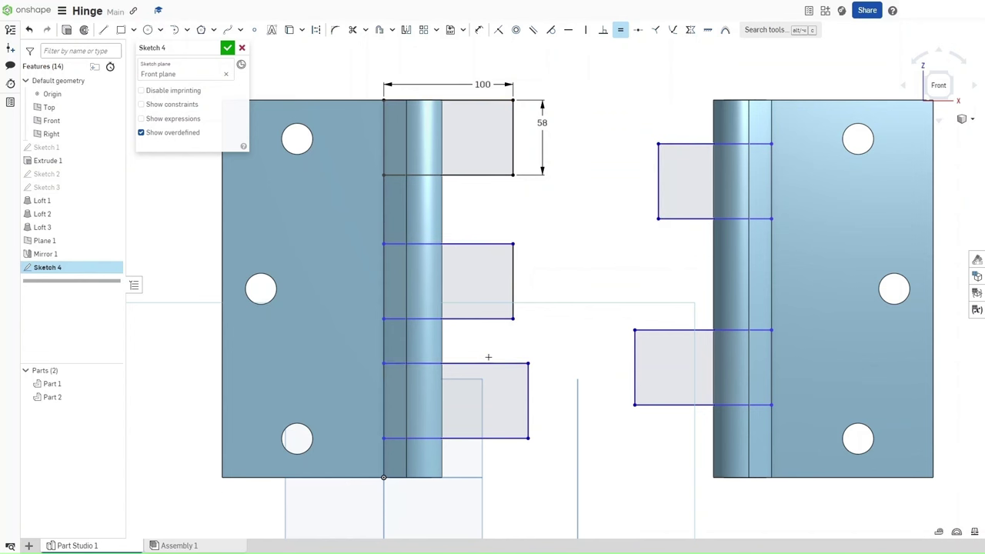
{"action": "left_click", "coordinate": [685, 330]}
{"action": "left_click", "coordinate": [699, 219]}
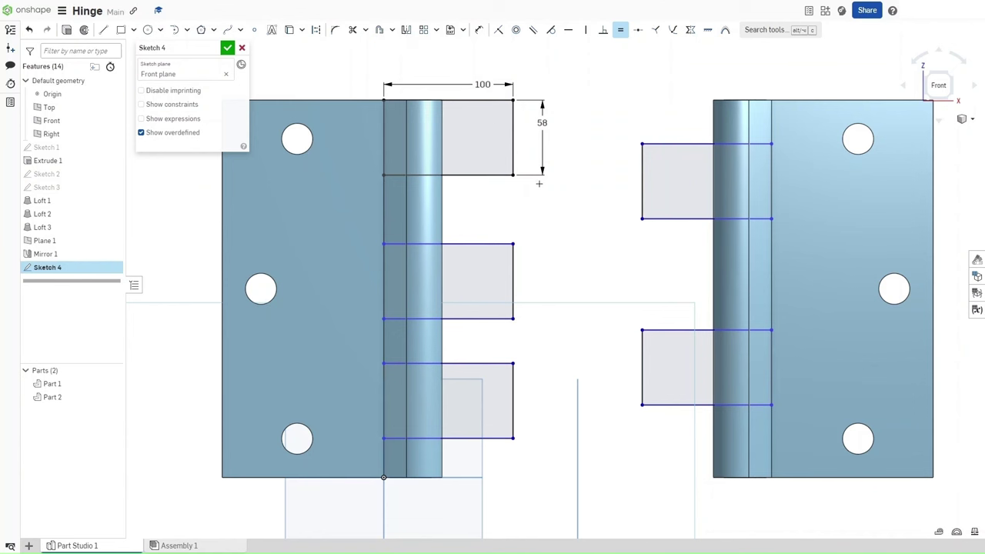
Dimension the two vertical gaps between the three rectangles on the original leaf to 59 mm each
{"action": "key", "text": "u"}
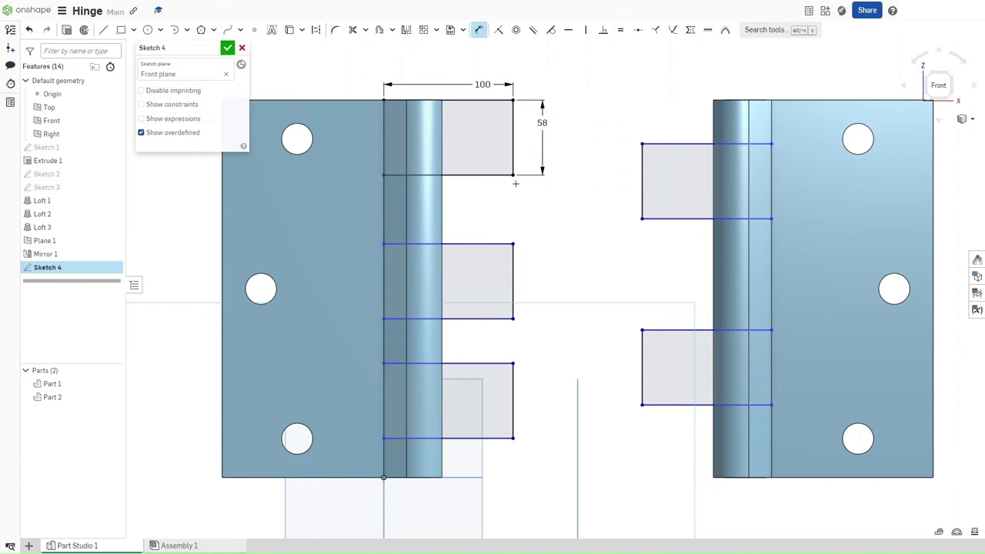
{"action": "left_click", "coordinate": [494, 175]}
{"action": "left_click", "coordinate": [492, 246]}
{"action": "left_click", "coordinate": [539, 210]}
{"action": "type", "text": "58"}
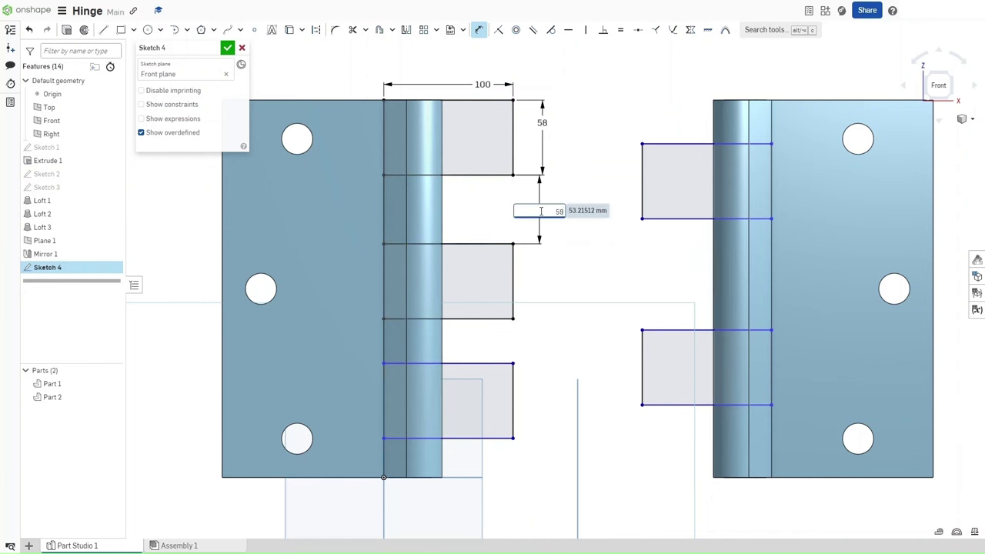
{"action": "key", "text": "Return"}
{"action": "left_click", "coordinate": [466, 326]}
{"action": "left_click", "coordinate": [477, 362]}
{"action": "left_click", "coordinate": [537, 346]}
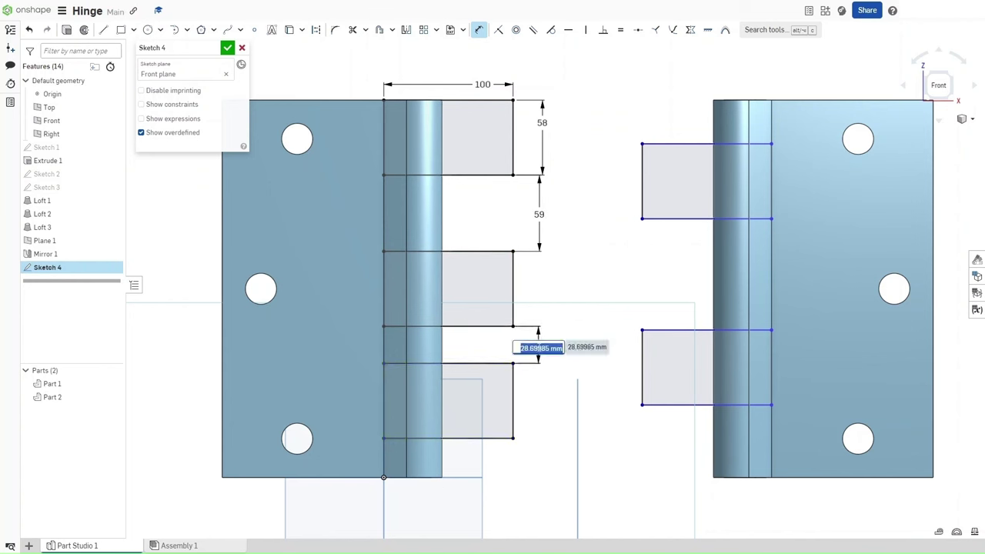
{"action": "type", "text": "59"}
{"action": "key", "text": "Return"}
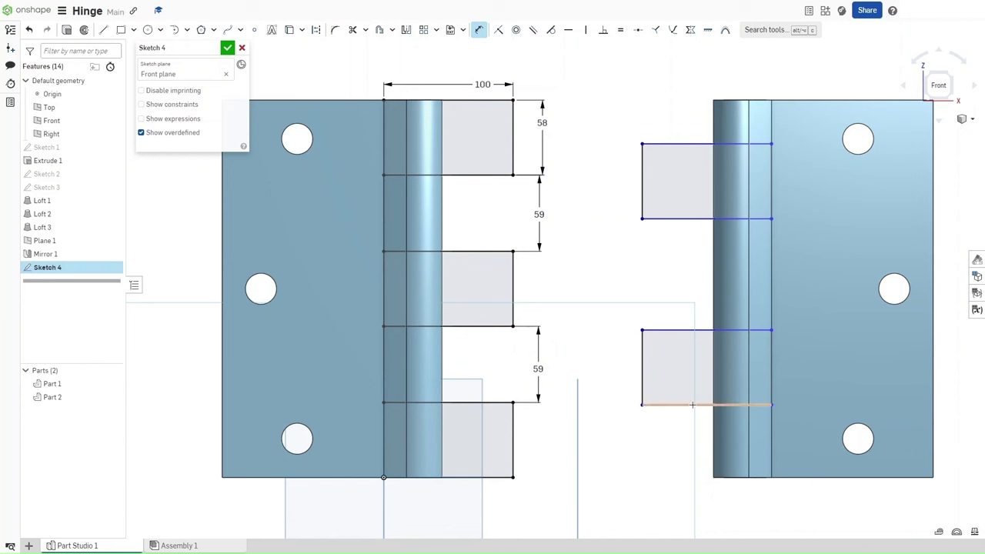
Dimension the mirrored leaf's lower rectangle 59 mm from the leaf's bottom edge and its upper rectangle 59 mm from the top edge
{"action": "left_click", "coordinate": [712, 405]}
{"action": "left_click", "coordinate": [746, 478]}
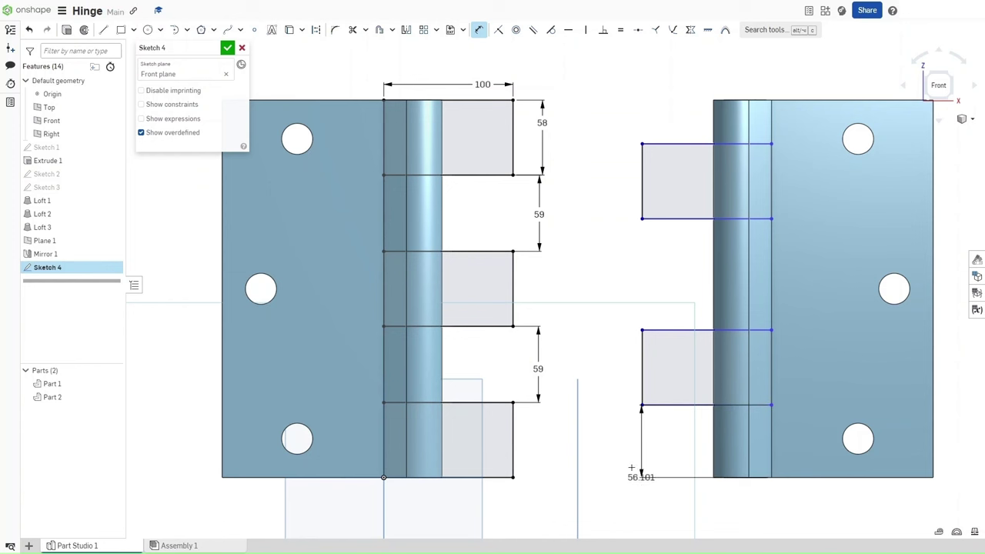
{"action": "left_click", "coordinate": [635, 443]}
{"action": "type", "text": "59"}
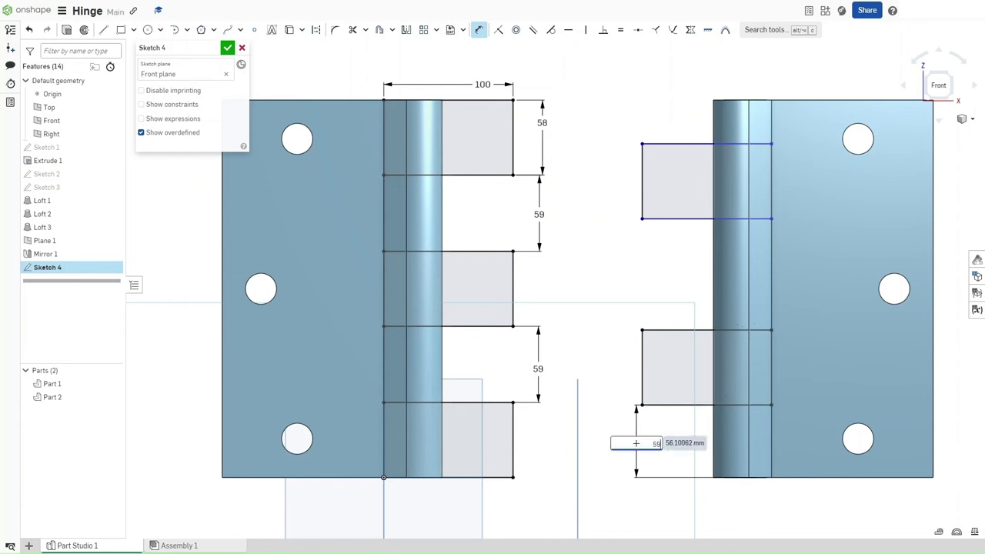
{"action": "key", "text": "Return"}
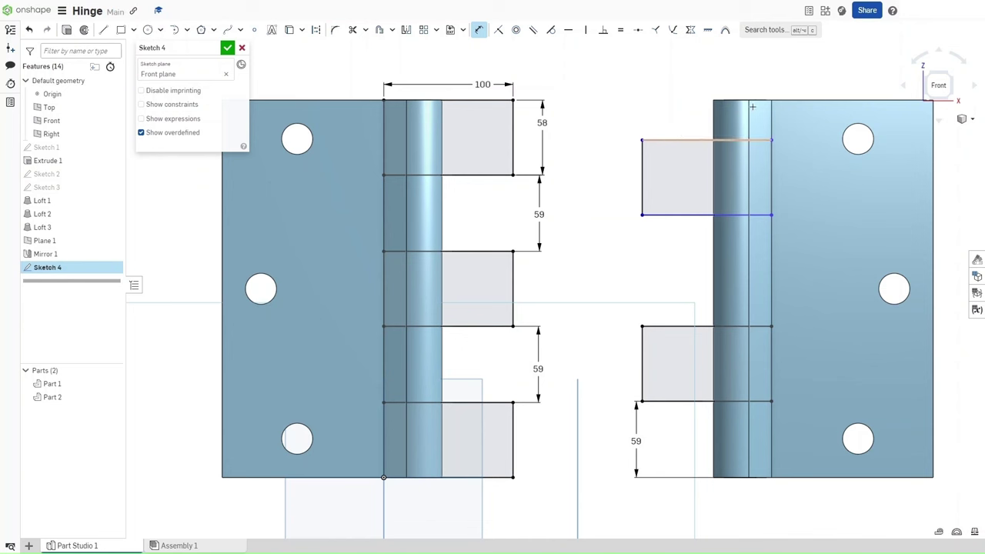
{"action": "left_click", "coordinate": [666, 139]}
{"action": "left_click", "coordinate": [760, 100]}
{"action": "left_click", "coordinate": [626, 117]}
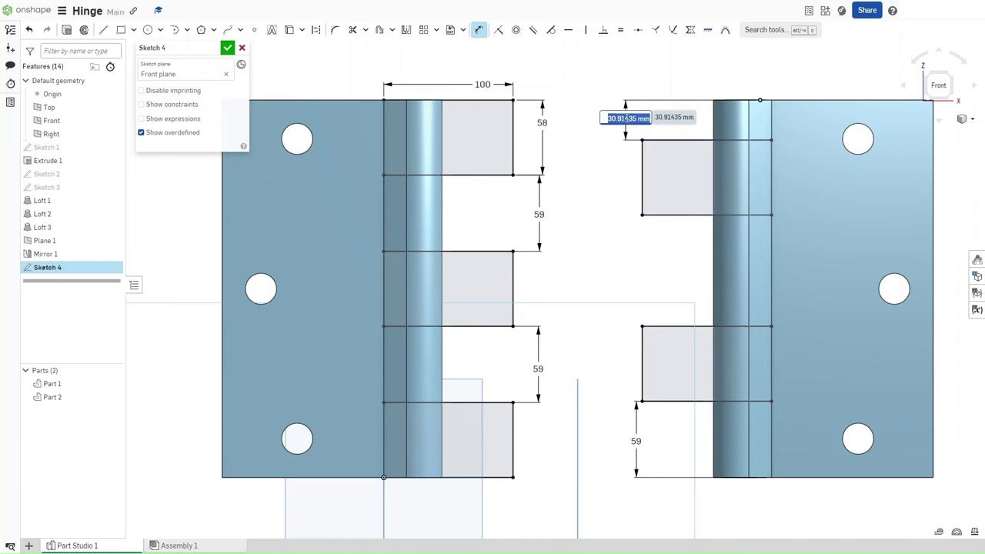
{"action": "type", "text": "59"}
{"action": "key", "text": "Return"}
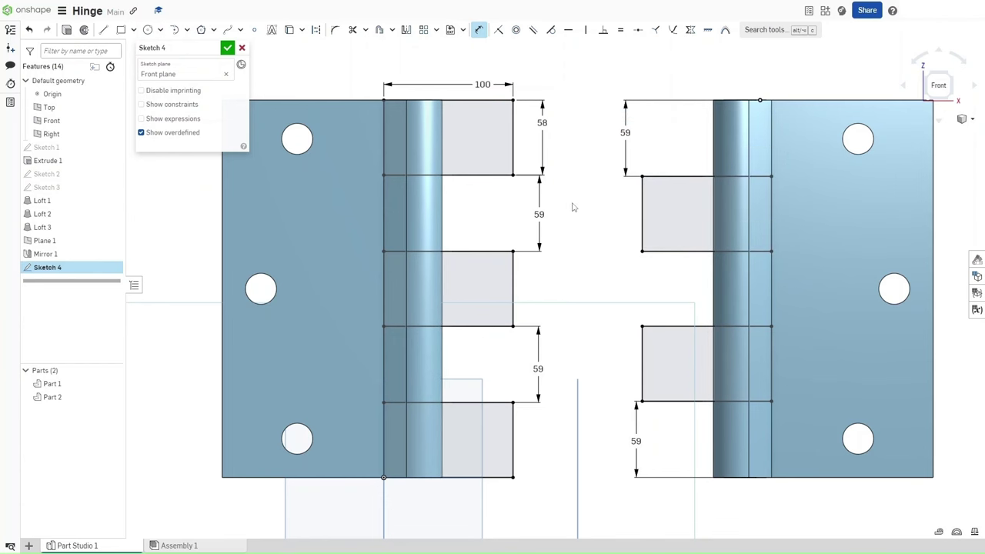
Extrude the rectangles as a symmetric Through all removal, merged with all parts, to cut the interlocking knuckles
{"action": "key", "text": "shift+e"}
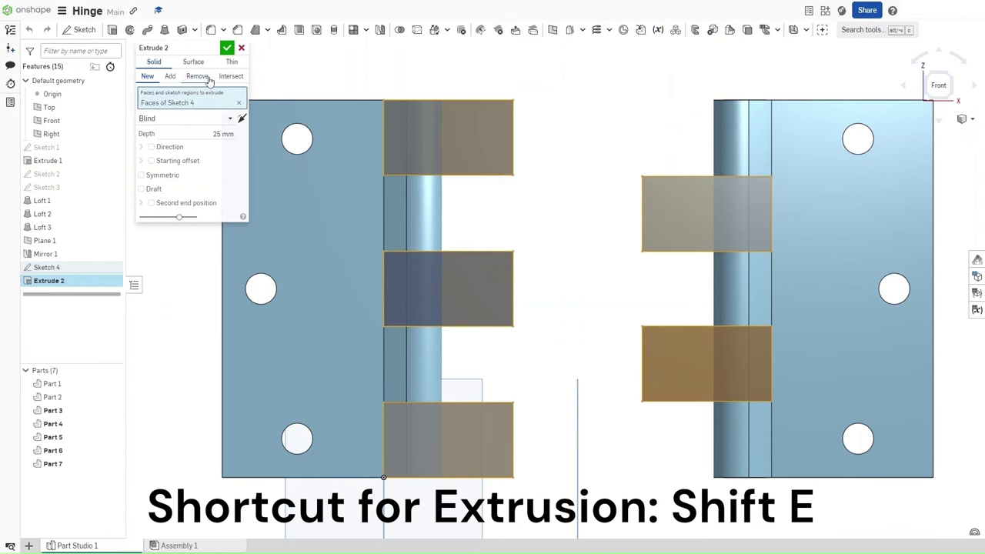
{"action": "left_click", "coordinate": [199, 76]}
{"action": "left_click", "coordinate": [188, 117]}
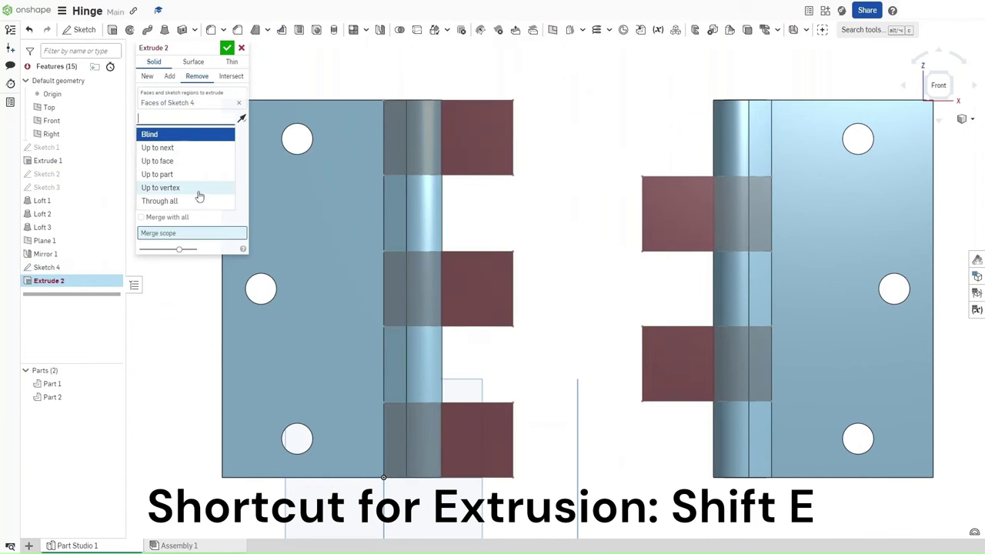
{"action": "left_click", "coordinate": [199, 201]}
{"action": "left_click", "coordinate": [161, 163]}
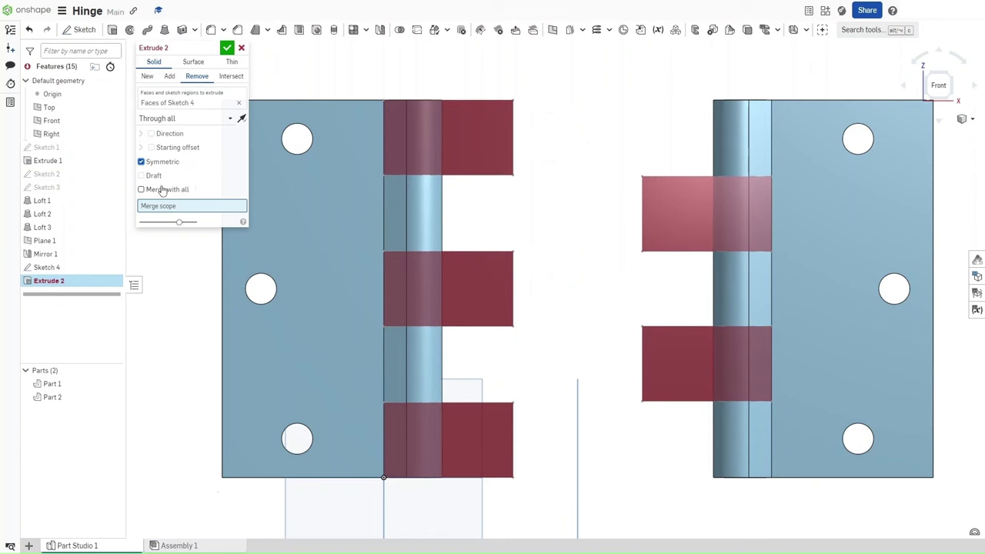
{"action": "left_click", "coordinate": [162, 190]}
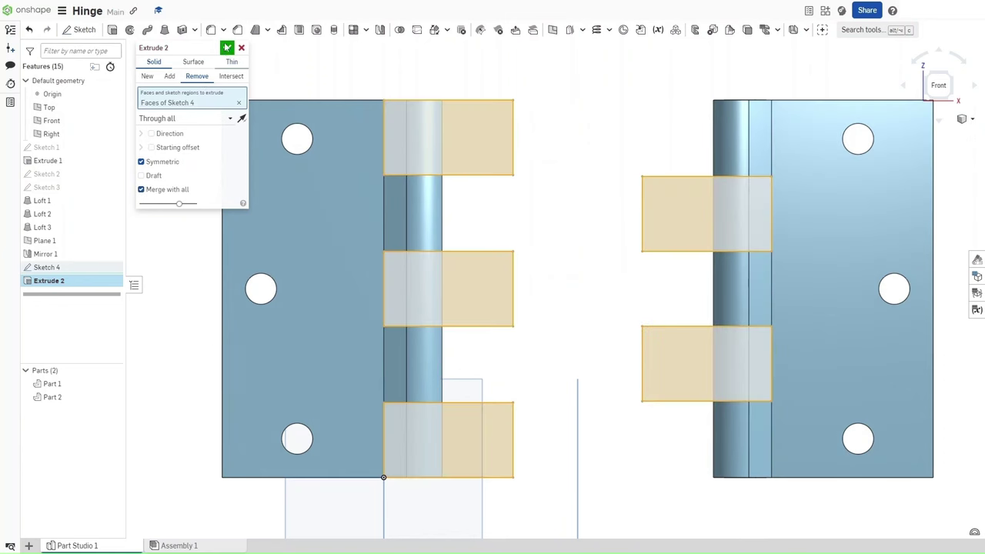
{"action": "left_click", "coordinate": [227, 49]}
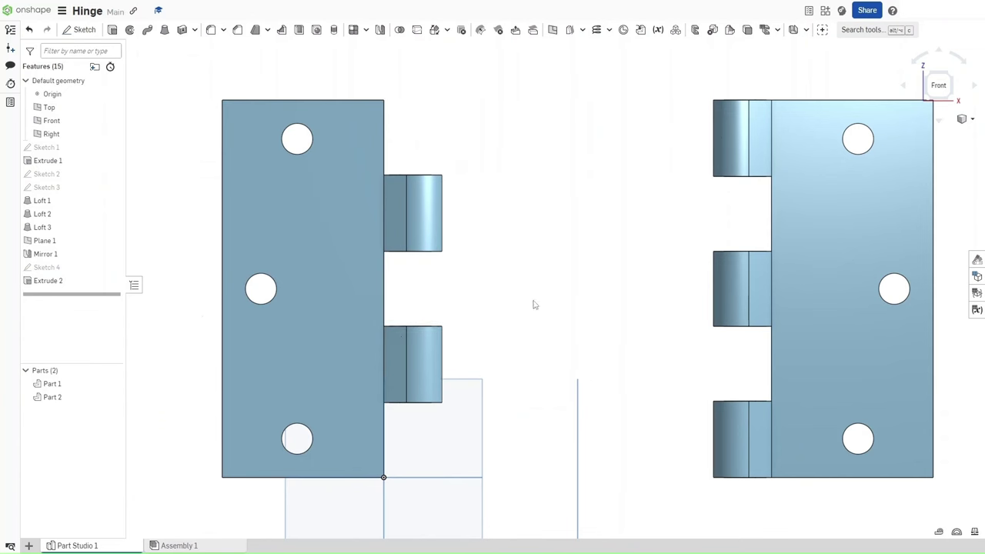
Start a fillet with a 2 mm radius on the original leaf's top, outer side and bottom end faces
{"action": "right_click_drag", "start_coordinate": [566, 286], "coordinate": [572, 300]}
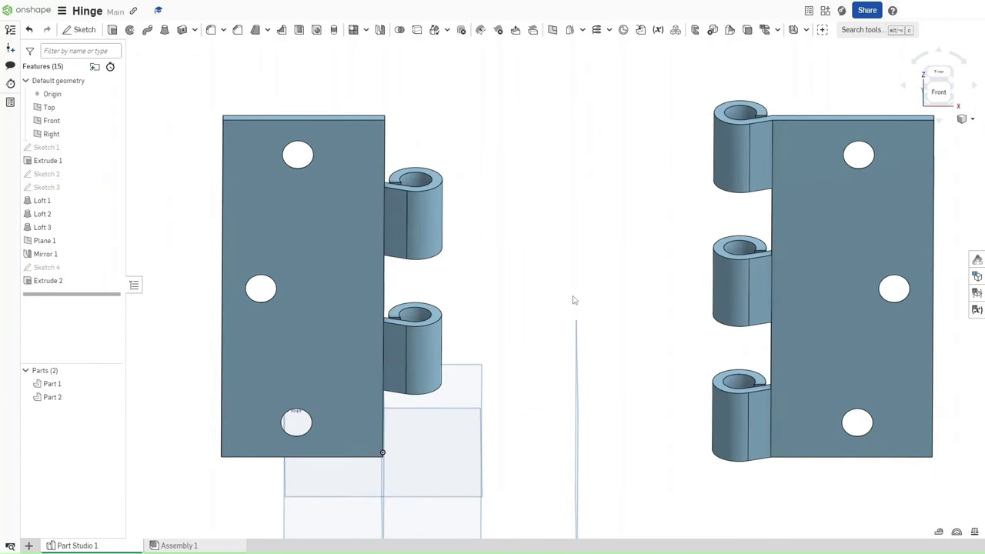
{"action": "right_click_drag", "start_coordinate": [573, 300], "coordinate": [573, 304]}
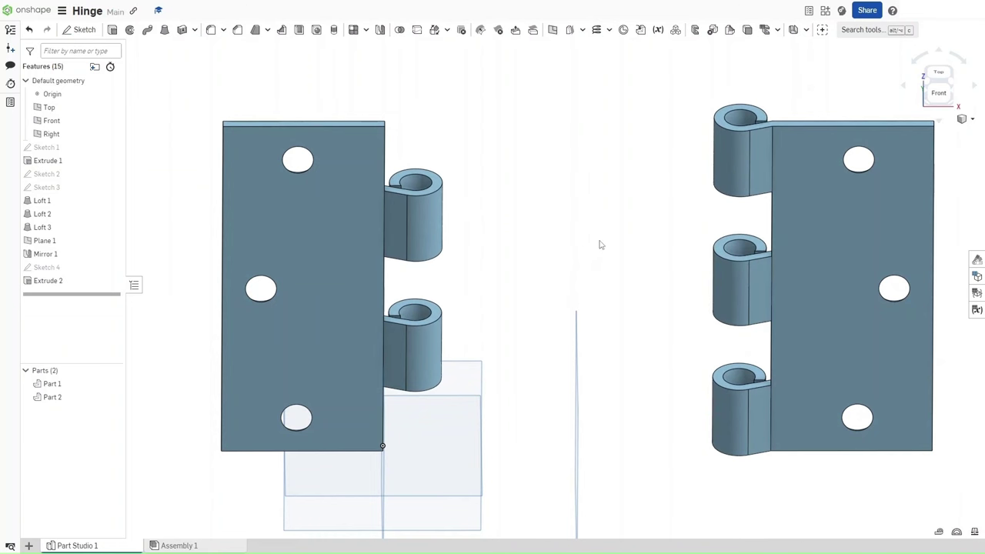
{"action": "key", "text": "shift+f"}
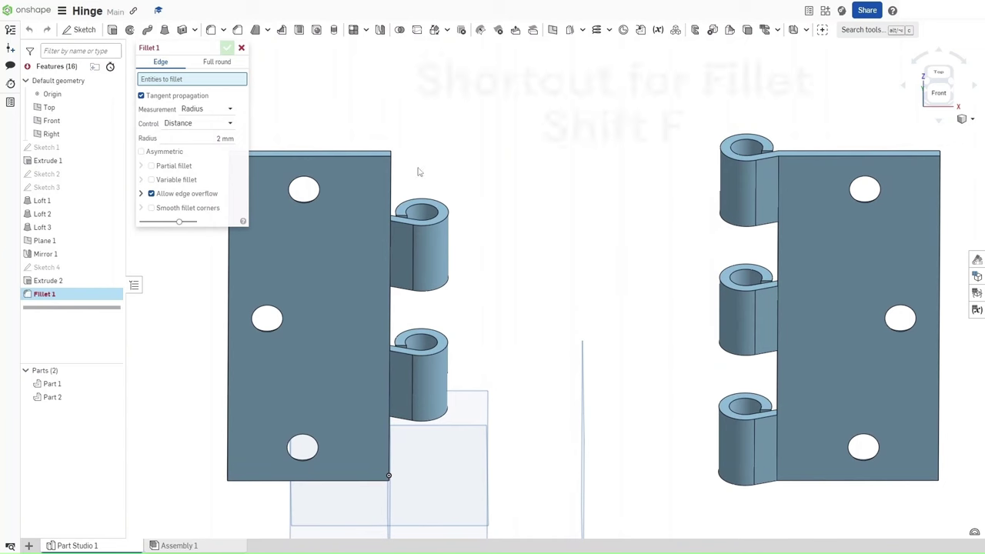
{"action": "scroll", "coordinate": [359, 155], "scroll_direction": "up", "scroll_amount": 3}
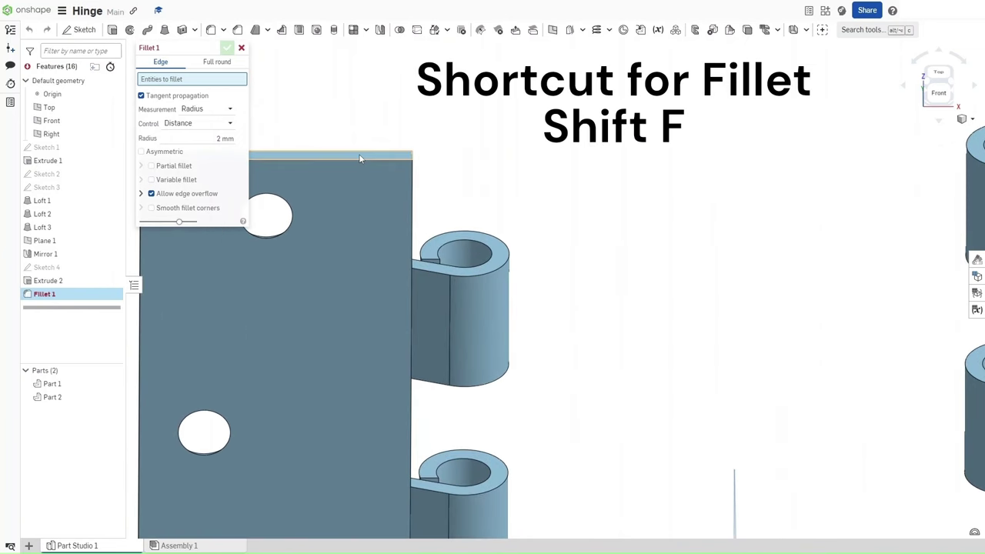
{"action": "left_click", "coordinate": [360, 158]}
{"action": "scroll", "coordinate": [377, 164], "scroll_direction": "down", "scroll_amount": 3}
{"action": "right_click_drag", "start_coordinate": [377, 163], "coordinate": [492, 184]}
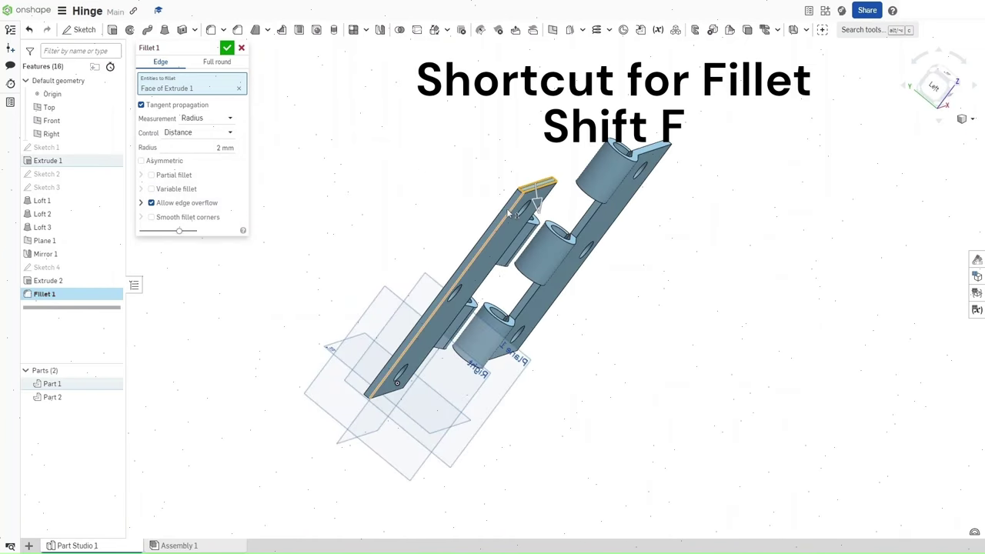
{"action": "scroll", "coordinate": [509, 206], "scroll_direction": "up", "scroll_amount": 5}
{"action": "left_click", "coordinate": [509, 205]}
{"action": "scroll", "coordinate": [509, 205], "scroll_direction": "down", "scroll_amount": 3}
{"action": "right_click_drag", "start_coordinate": [509, 205], "coordinate": [432, 287]}
{"action": "scroll", "coordinate": [429, 307], "scroll_direction": "up", "scroll_amount": 5}
{"action": "left_click", "coordinate": [432, 303]}
Add the mirrored leaf's top, outer side and bottom end faces to the selection and apply the 2 mm fillet
{"action": "key", "text": "shift+7"}
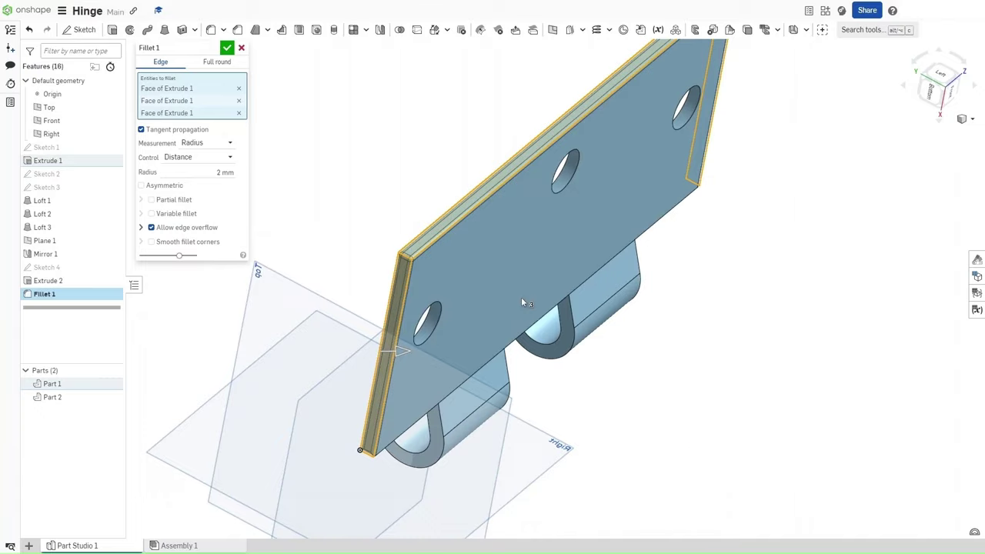
{"action": "scroll", "coordinate": [632, 203], "scroll_direction": "up", "scroll_amount": 5}
{"action": "left_click", "coordinate": [862, 432]}
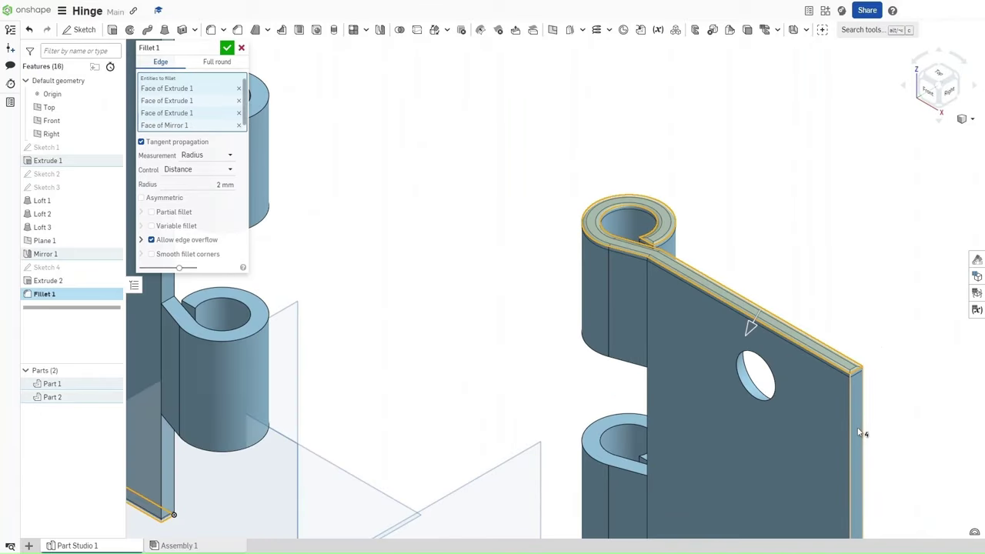
{"action": "key", "text": "shift+7"}
{"action": "right_click_drag", "start_coordinate": [862, 433], "coordinate": [808, 356]}
{"action": "left_click", "coordinate": [826, 443]}
{"action": "right_click_drag", "start_coordinate": [826, 444], "coordinate": [758, 270]}
{"action": "scroll", "coordinate": [752, 393], "scroll_direction": "up", "scroll_amount": 3}
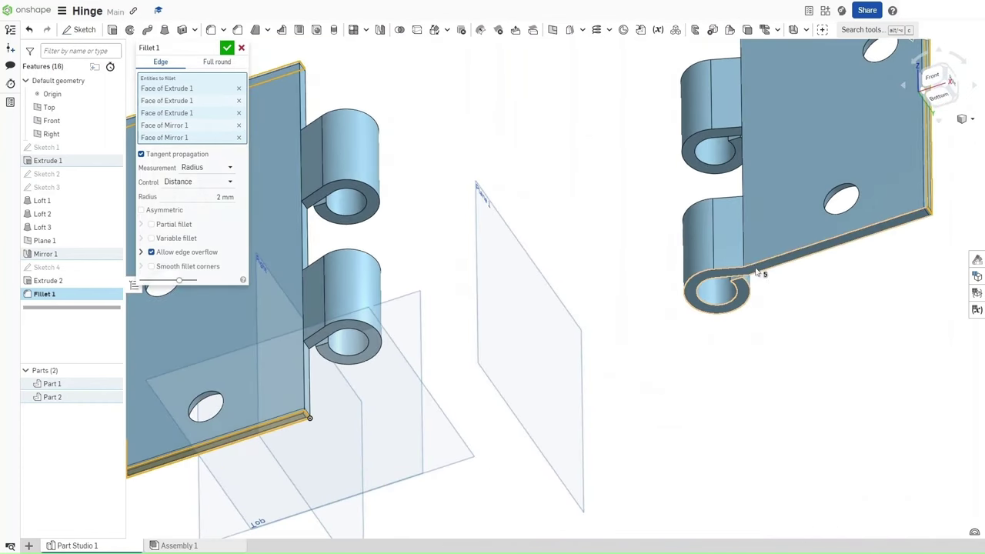
{"action": "left_click", "coordinate": [758, 271]}
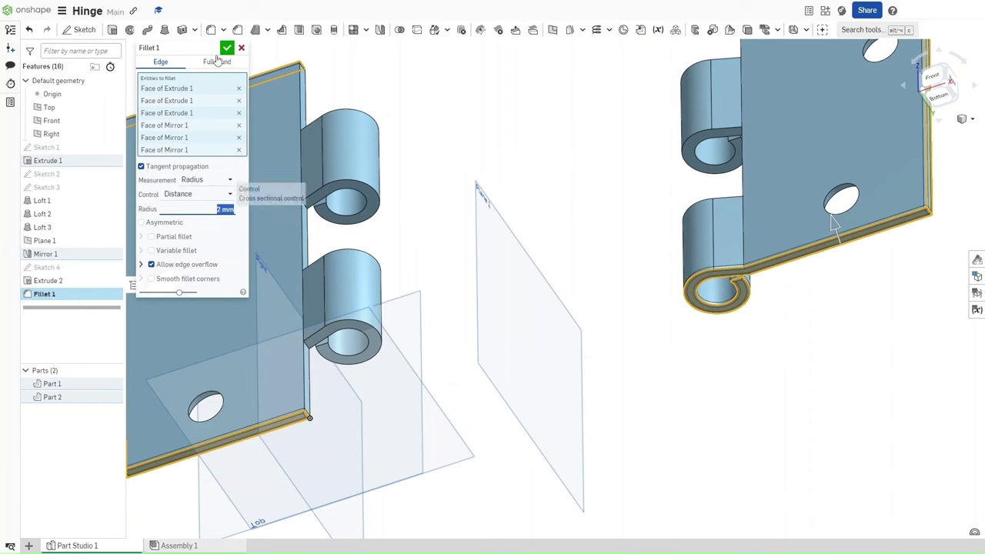
{"action": "key", "text": "Return"}
Start a second 2 mm fillet on the mirrored leaf's middle knuckle rims and the bottom rims of its upper knuckle
{"action": "key", "text": "f"}
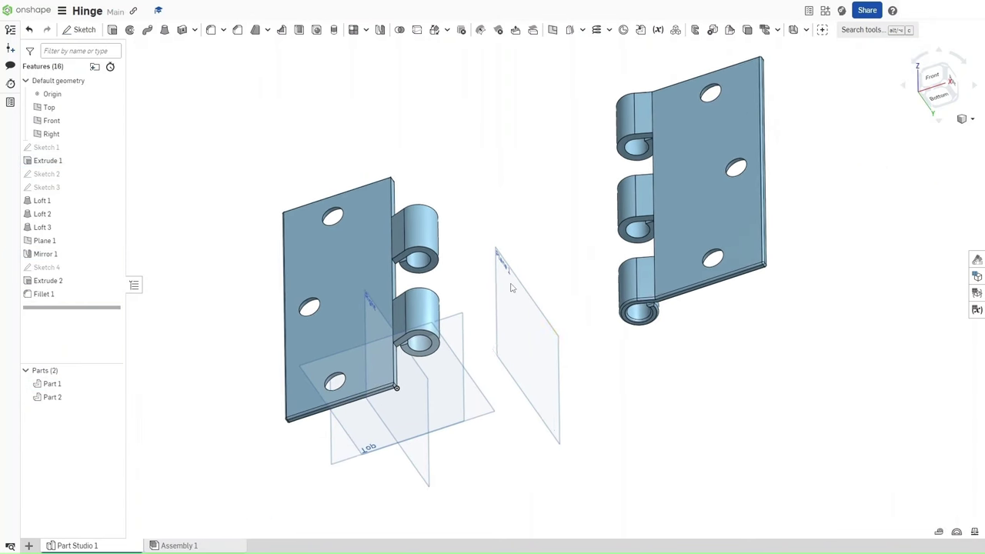
{"action": "key", "text": "shift+f"}
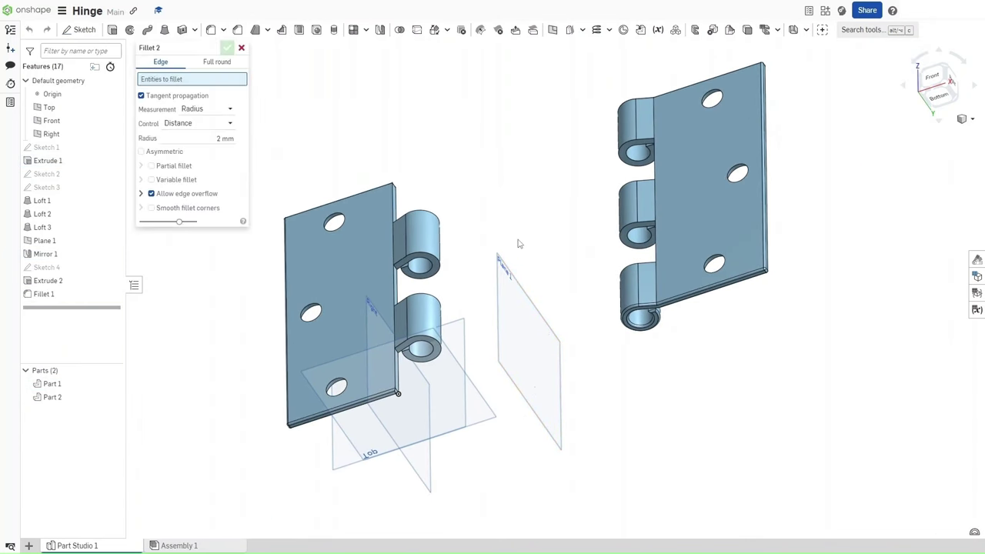
{"action": "scroll", "coordinate": [589, 216], "scroll_direction": "up", "scroll_amount": 5}
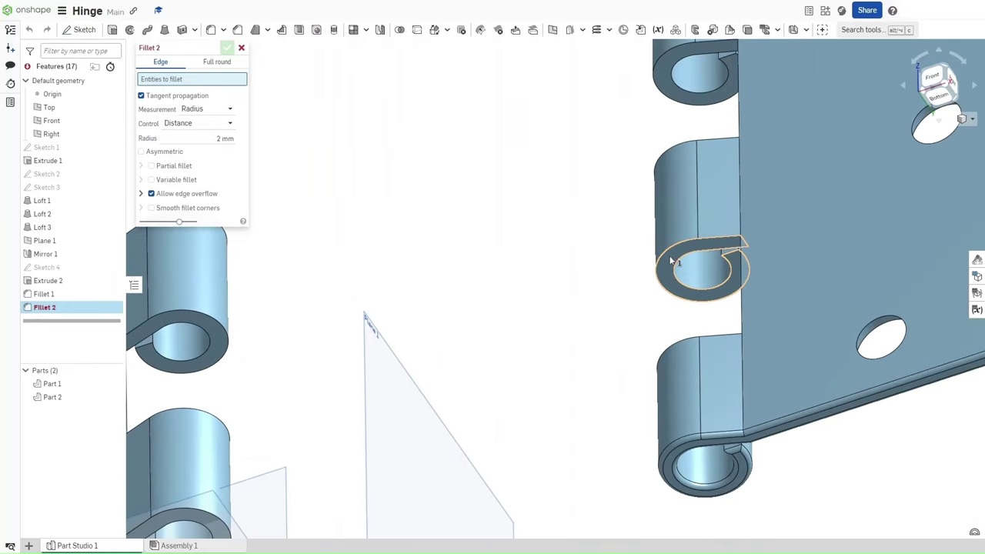
{"action": "left_click", "coordinate": [671, 261]}
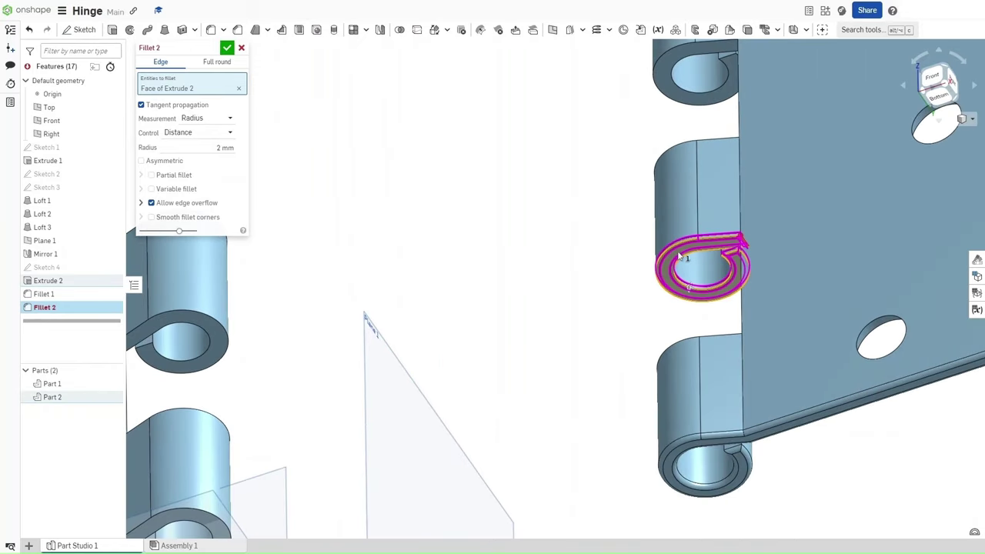
{"action": "left_click", "coordinate": [679, 256]}
{"action": "left_click", "coordinate": [684, 261]}
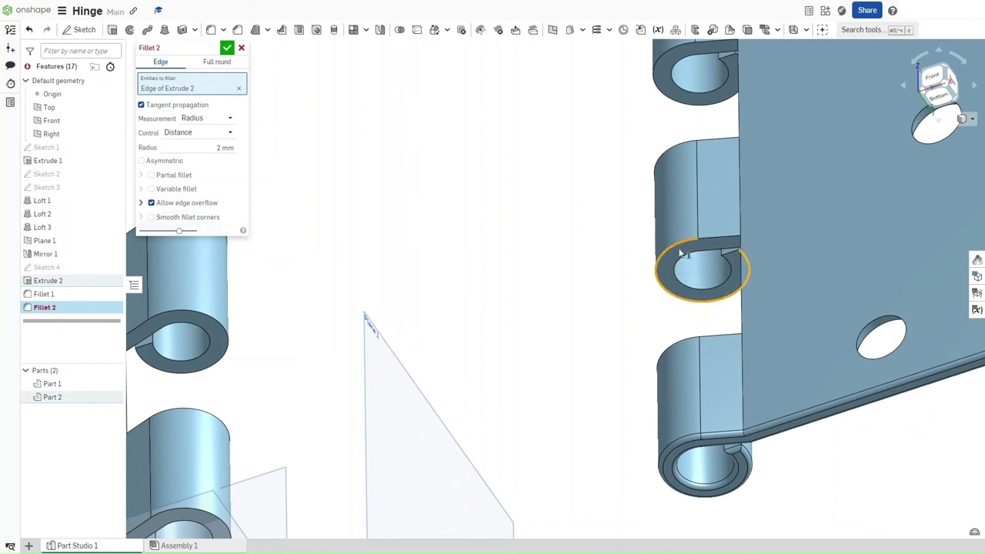
{"action": "left_click", "coordinate": [676, 242]}
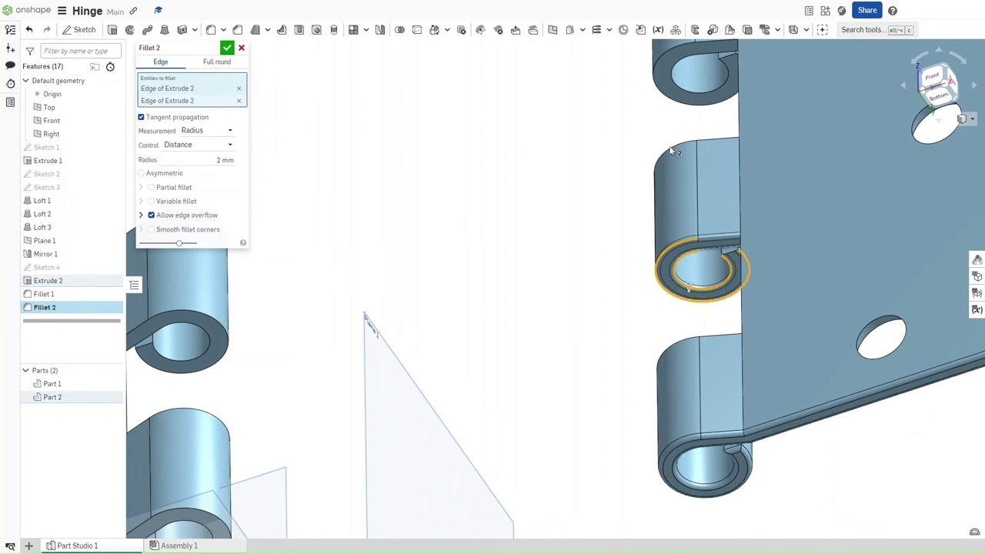
{"action": "left_click", "coordinate": [675, 164]}
{"action": "left_click", "coordinate": [656, 66]}
{"action": "left_click", "coordinate": [694, 87]}
Add the curved rim edges of the original leaf's two knuckles to the 2 mm fillet
{"action": "middle_click_drag", "start_coordinate": [170, 507], "coordinate": [419, 412]}
{"action": "left_click", "coordinate": [421, 416]}
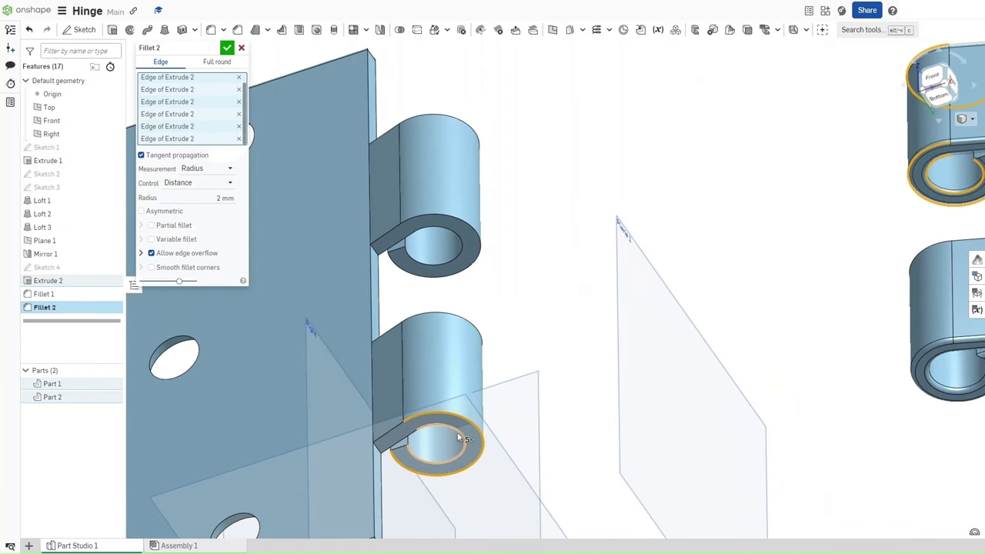
{"action": "left_click", "coordinate": [450, 230]}
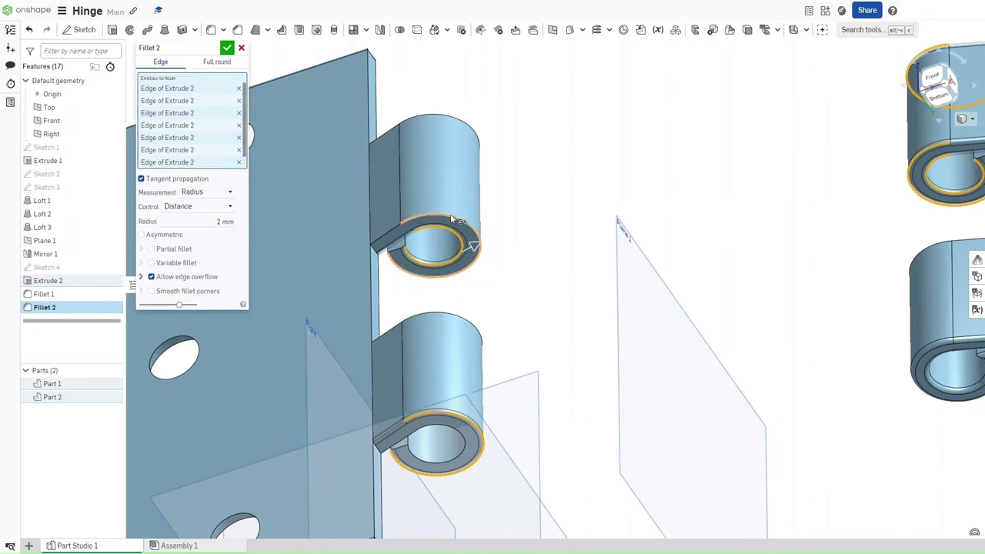
{"action": "left_click", "coordinate": [462, 225]}
{"action": "right_click_drag", "start_coordinate": [510, 147], "coordinate": [590, 405]}
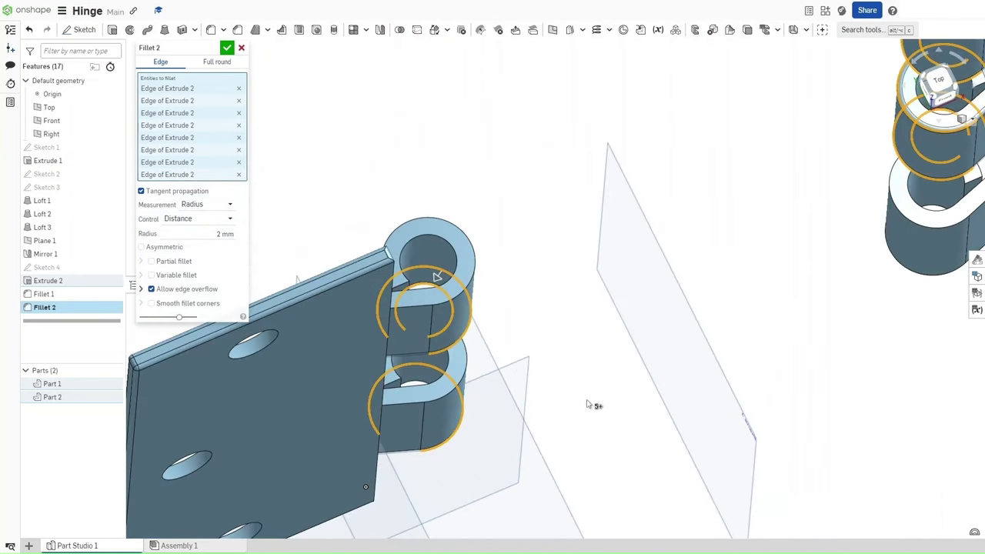
{"action": "left_click", "coordinate": [479, 282]}
{"action": "left_click", "coordinate": [478, 282]}
Add the inner and outer top rim edges of the mirrored leaf's lowest knuckle to the 2 mm fillet
{"action": "right_click_drag", "start_coordinate": [533, 244], "coordinate": [573, 181]}
{"action": "scroll", "coordinate": [573, 181], "scroll_direction": "up", "scroll_amount": 5}
{"action": "right_click_drag", "start_coordinate": [487, 304], "coordinate": [547, 446]}
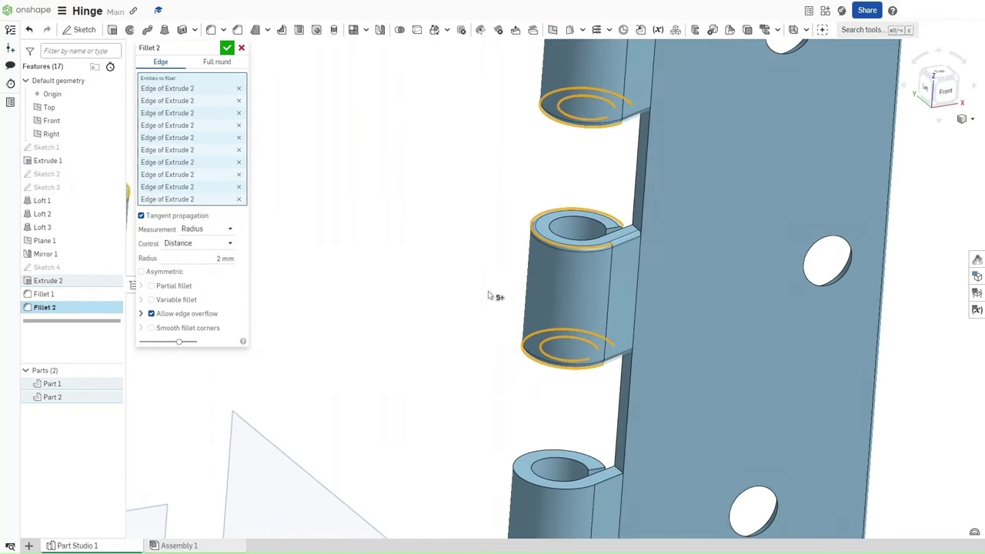
{"action": "left_click", "coordinate": [548, 448]}
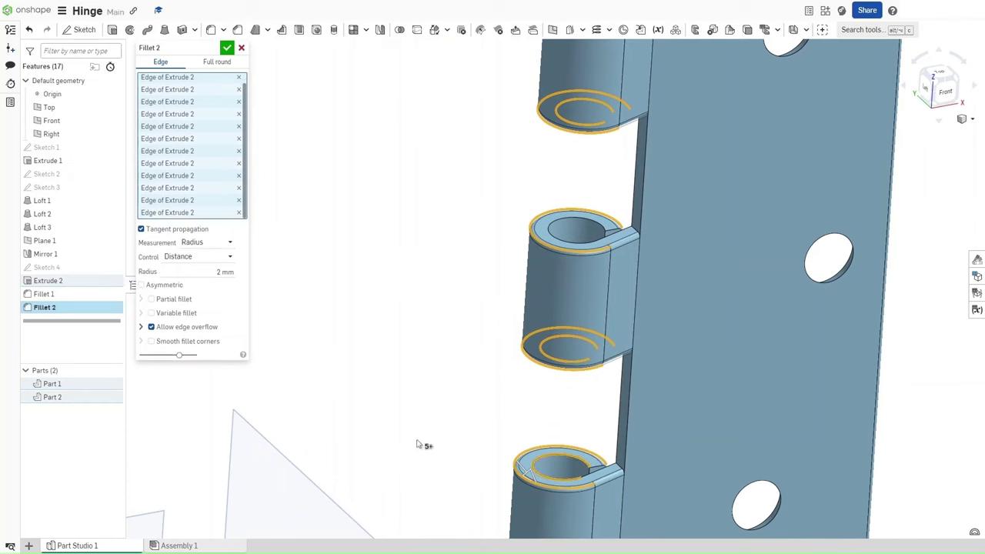
{"action": "right_click_drag", "start_coordinate": [418, 444], "coordinate": [408, 308]}
{"action": "middle_click_drag", "start_coordinate": [407, 309], "coordinate": [409, 436]}
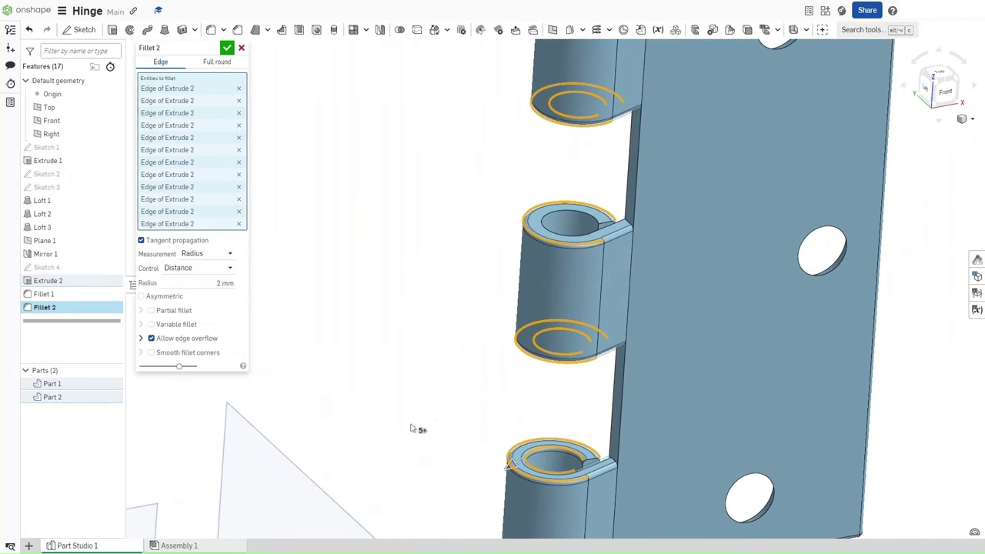
{"action": "scroll", "coordinate": [413, 418], "scroll_direction": "down", "scroll_amount": 3}
{"action": "middle_click_drag", "start_coordinate": [392, 400], "coordinate": [543, 331]}
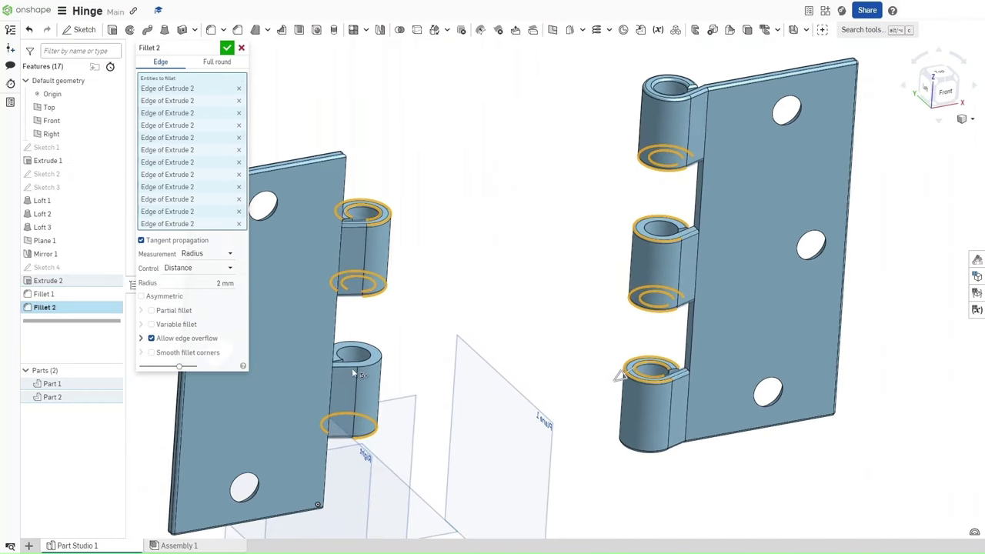
Add the top rim edges of the original leaf's lower knuckle to the selection and apply the 2 mm fillet
{"action": "left_click", "coordinate": [380, 357]}
{"action": "left_click", "coordinate": [377, 358]}
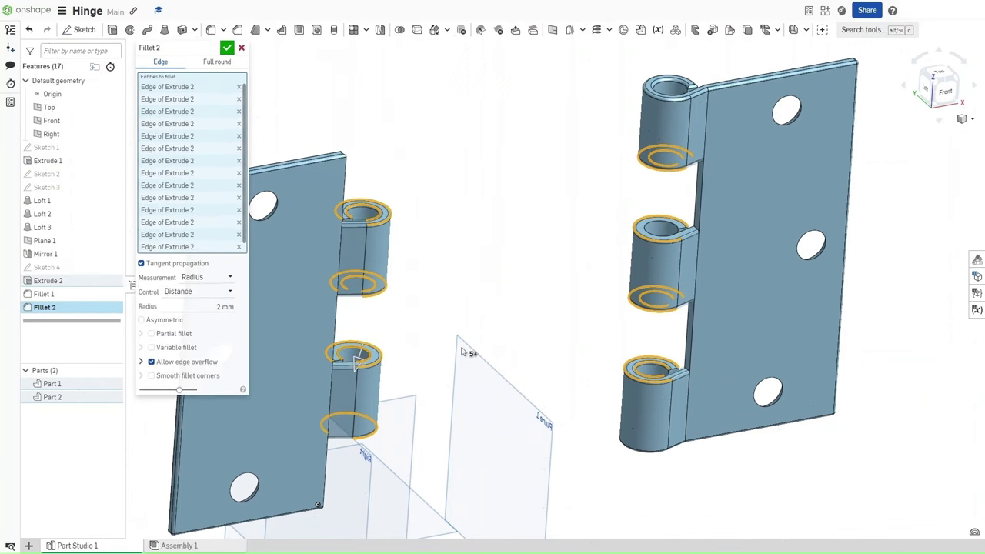
{"action": "right_click_drag", "start_coordinate": [461, 352], "coordinate": [438, 277]}
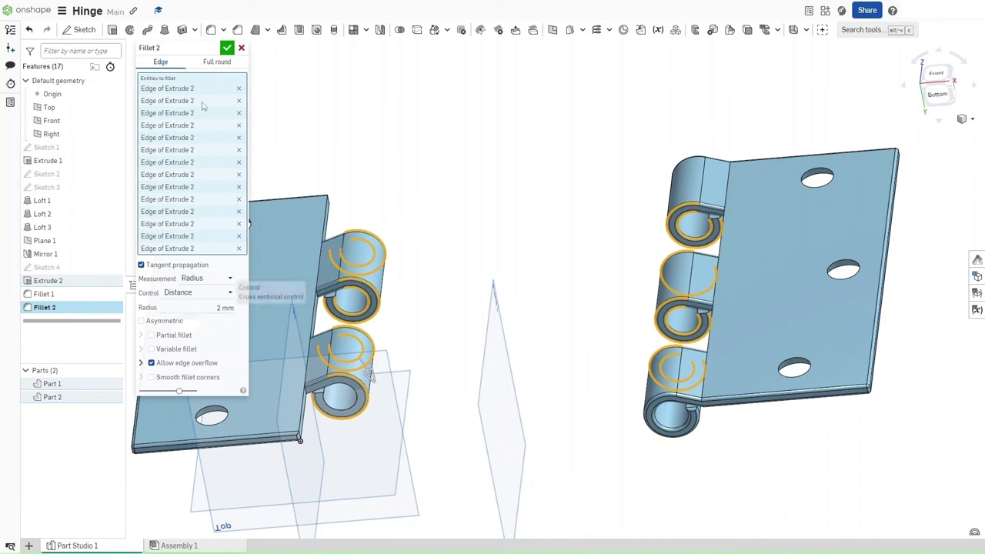
{"action": "left_click", "coordinate": [227, 47]}
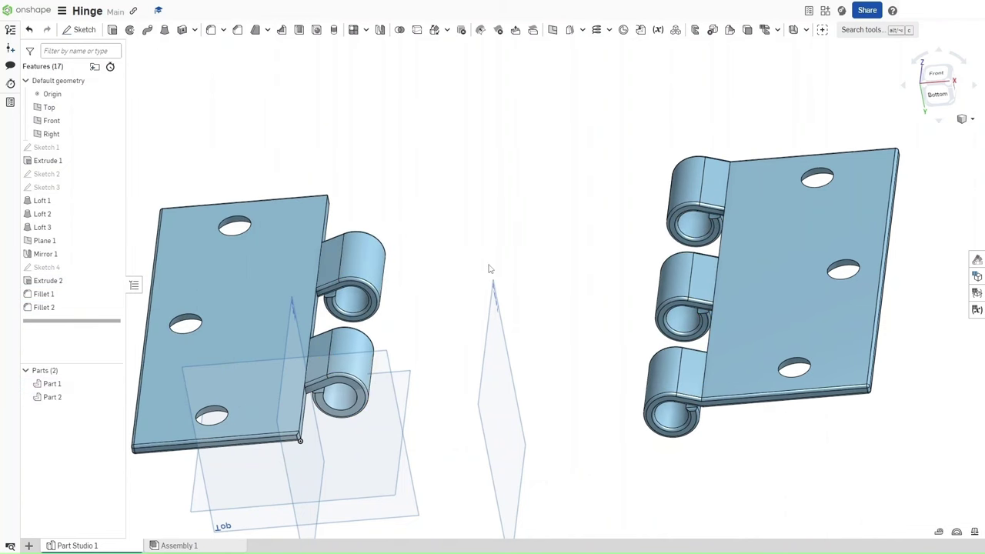
Sketch a 24.5 mm diameter circle on the top face of the mirrored leaf's upper knuckle, centred on its bore
{"action": "key", "text": "shift+7"}
{"action": "scroll", "coordinate": [589, 213], "scroll_direction": "up", "scroll_amount": 6}
{"action": "scroll", "coordinate": [633, 195], "scroll_direction": "up", "scroll_amount": 6}
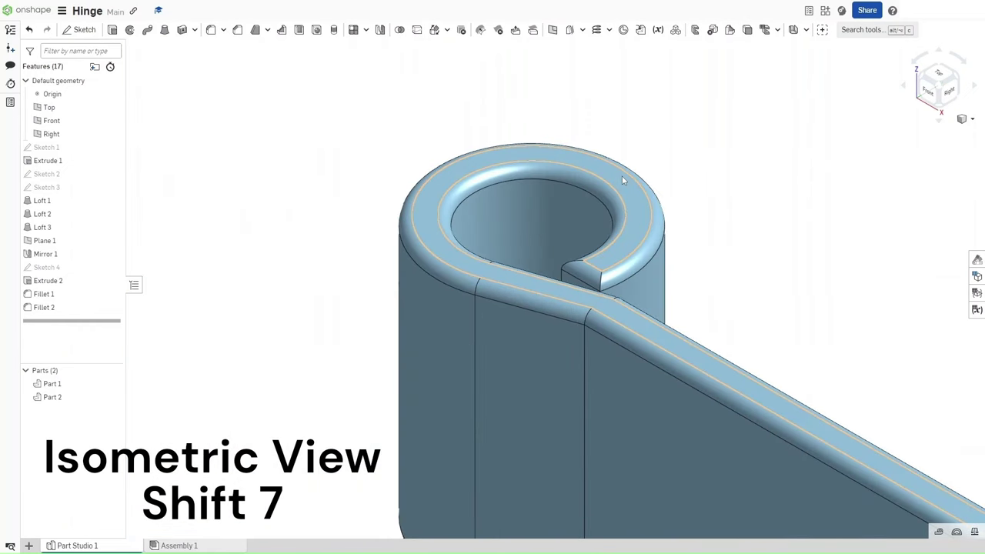
{"action": "left_click", "coordinate": [624, 178]}
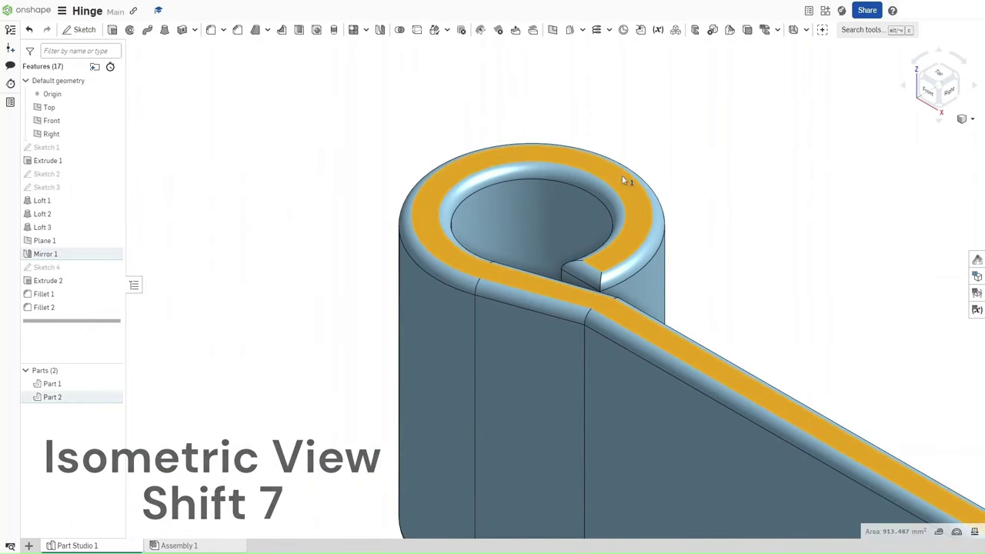
{"action": "key", "text": "shift+s"}
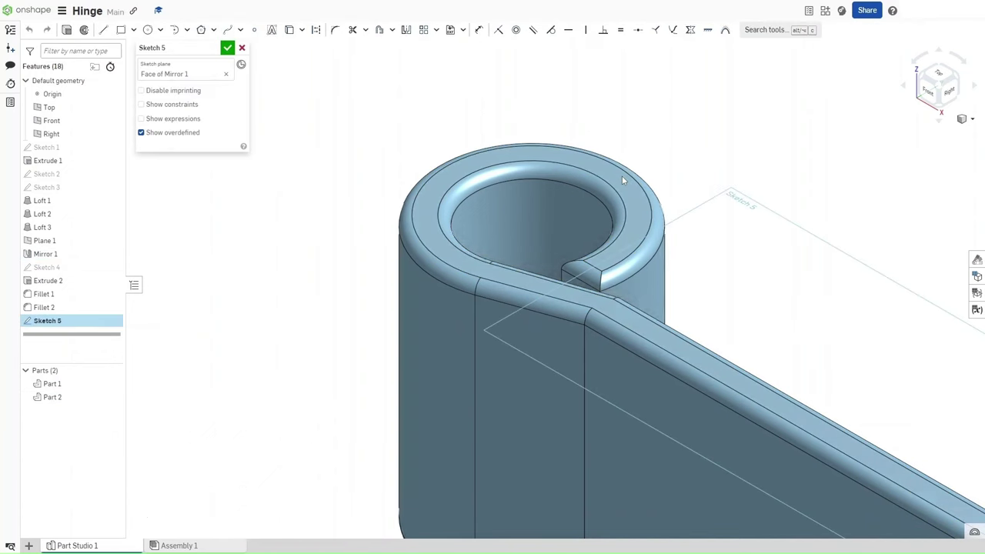
{"action": "key", "text": "shift+5"}
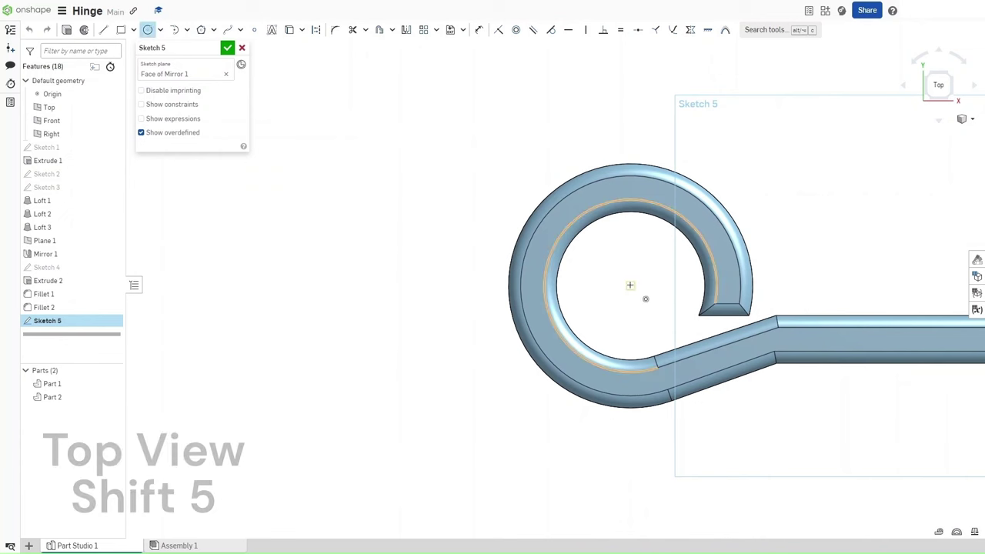
{"action": "left_click", "coordinate": [631, 285]}
{"action": "left_click", "coordinate": [615, 154]}
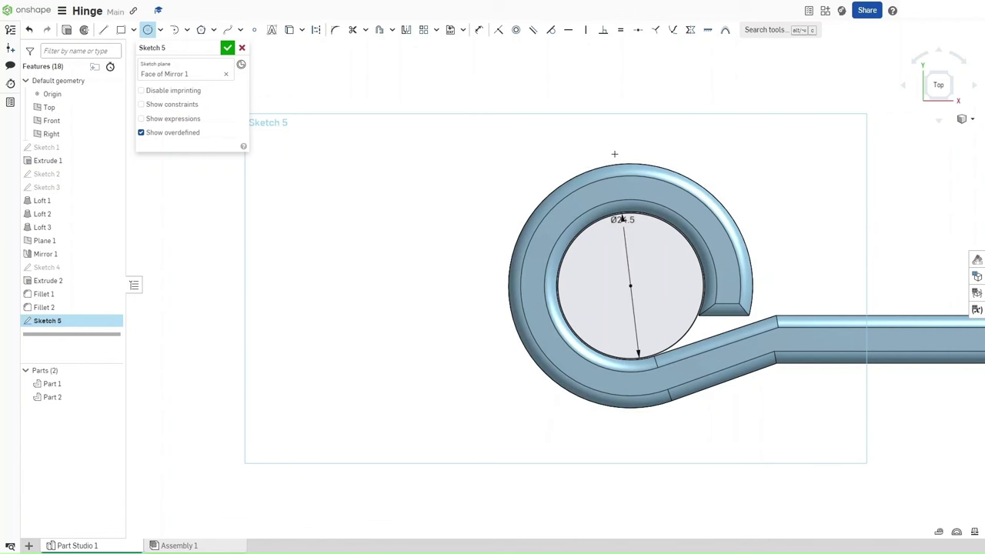
{"action": "left_click", "coordinate": [622, 218]}
Extrude the circle 300 mm as a new part, with the direction flipped so the pin runs down through the knuckles
{"action": "key", "text": "shift+e"}
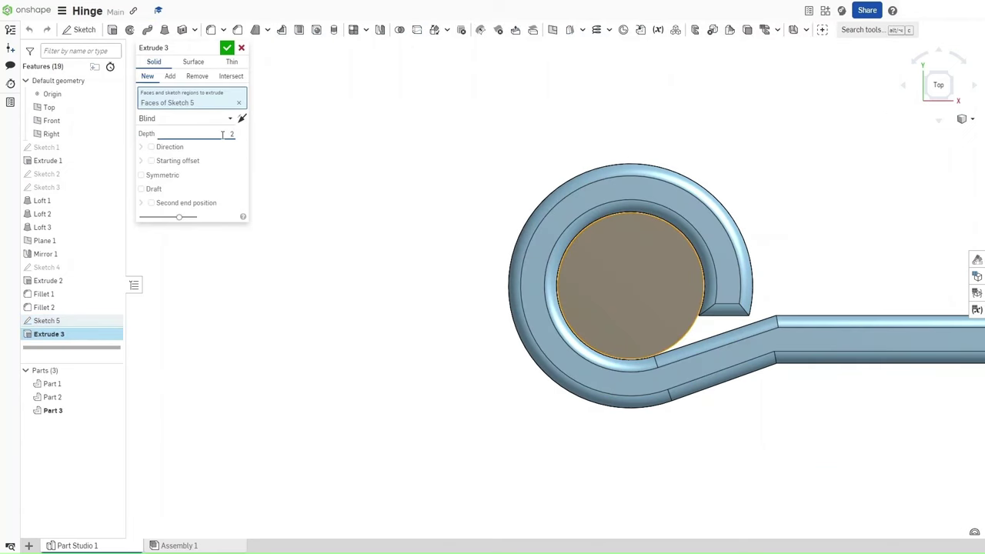
{"action": "key", "text": "Return"}
{"action": "key", "text": "Up"}
{"action": "key", "text": "Up"}
{"action": "key", "text": "Up"}
{"action": "key", "text": "Up"}
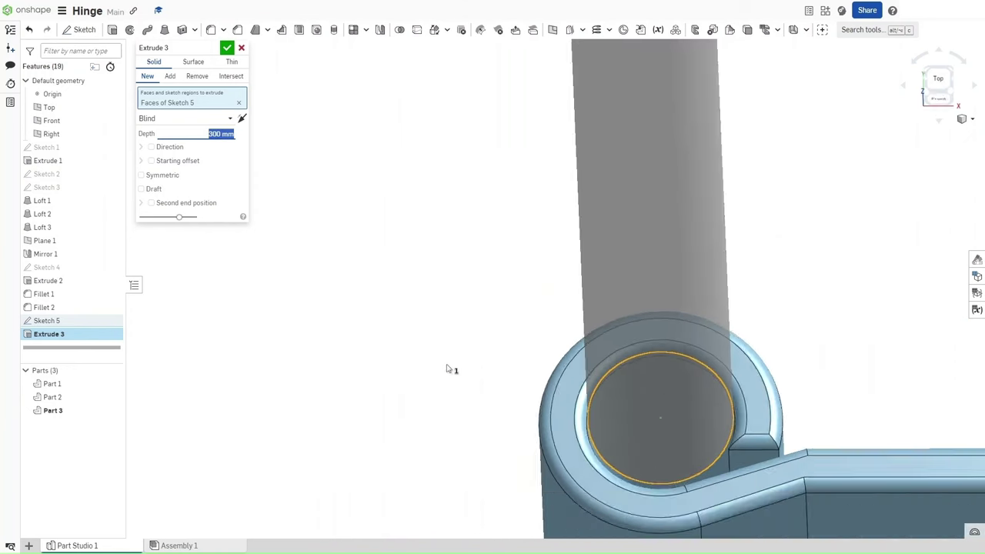
{"action": "middle_click_drag", "start_coordinate": [421, 457], "coordinate": [457, 284]}
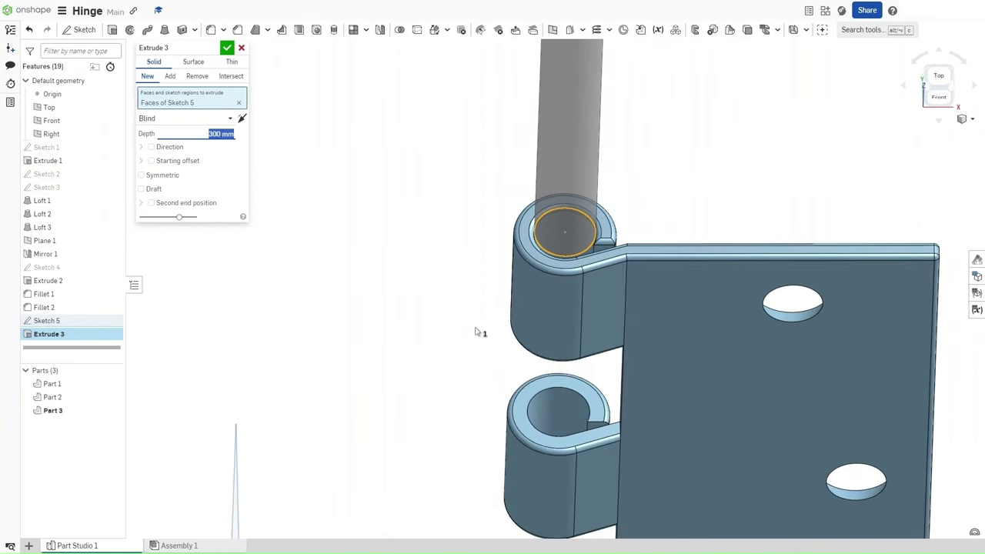
{"action": "scroll", "coordinate": [477, 331], "scroll_direction": "down", "scroll_amount": 3}
{"action": "left_click", "coordinate": [241, 120]}
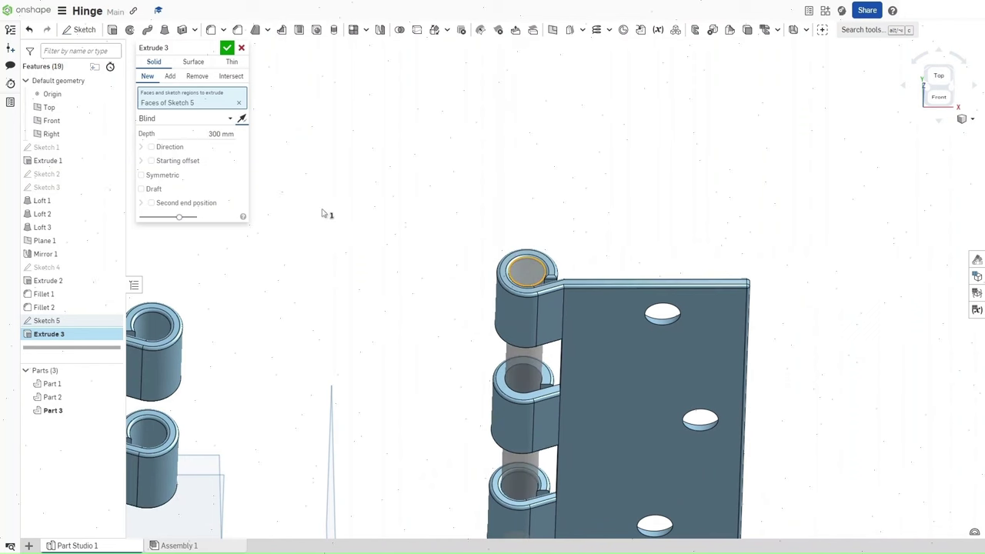
{"action": "left_click", "coordinate": [227, 48]}
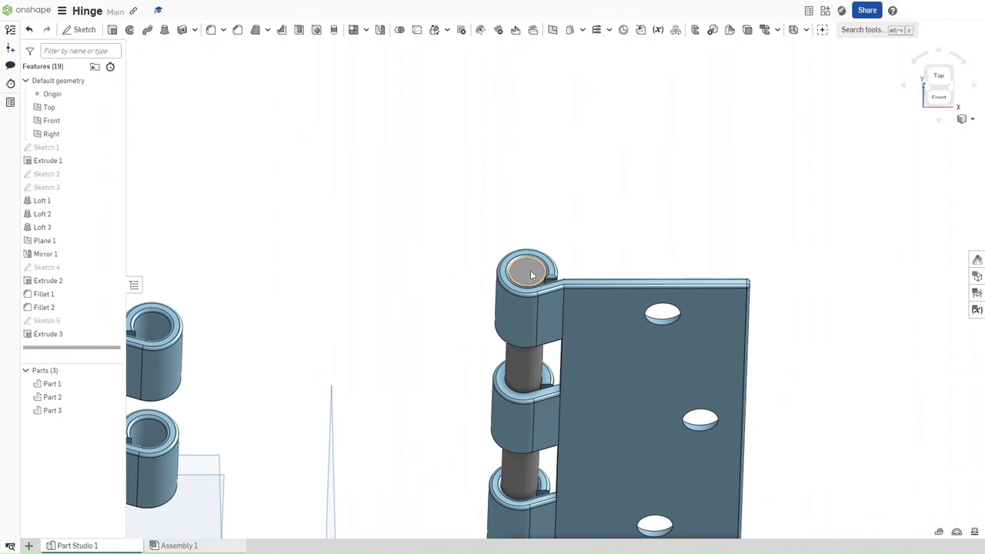
Sketch a 41 mm diameter circle on the pin's top face, centred on the pin
{"action": "middle_click_drag", "start_coordinate": [531, 275], "coordinate": [542, 234]}
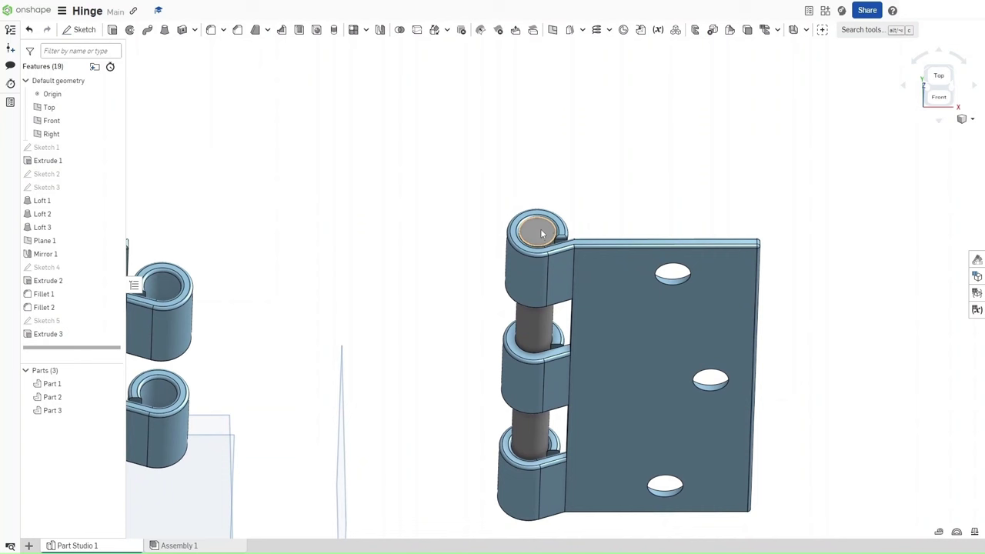
{"action": "left_click", "coordinate": [541, 235]}
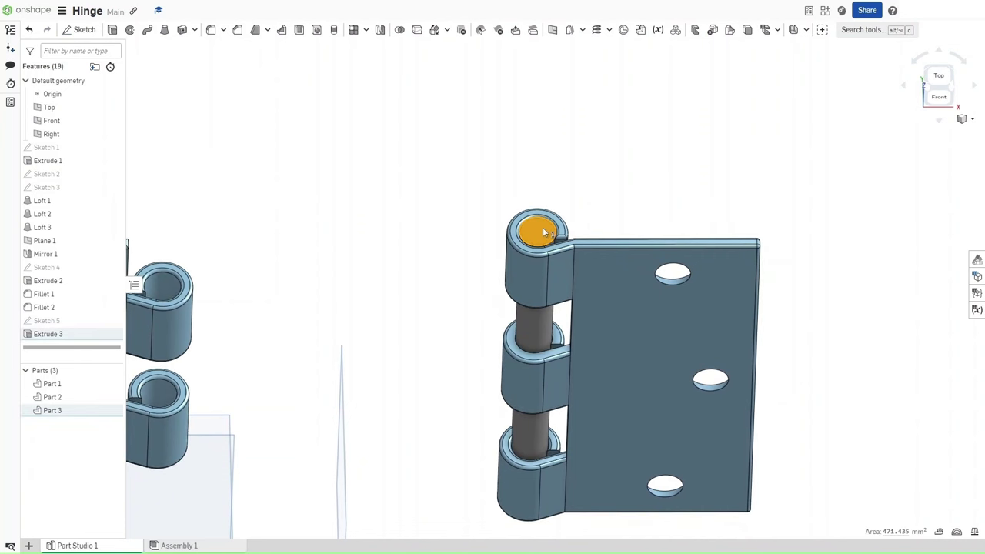
{"action": "key", "text": "shift+s"}
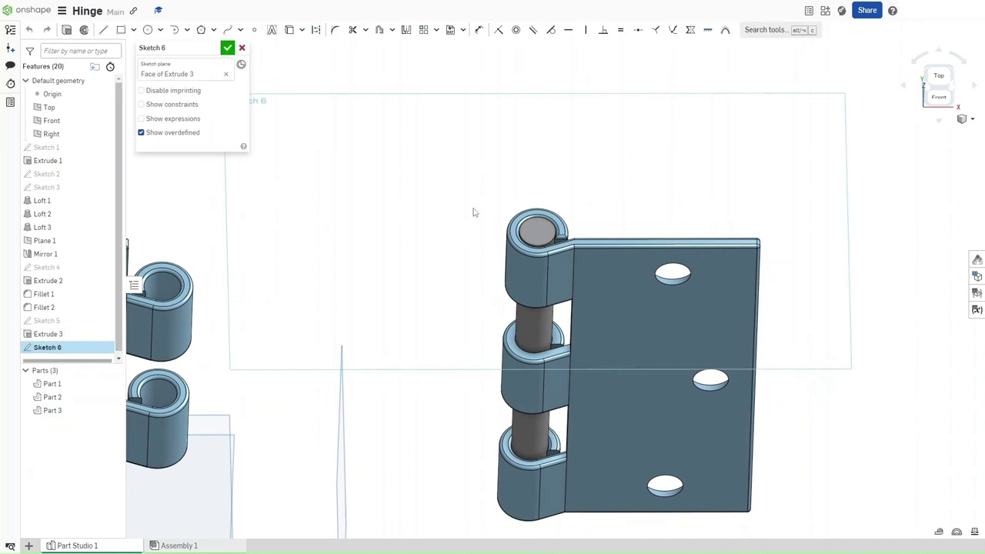
{"action": "key", "text": "c"}
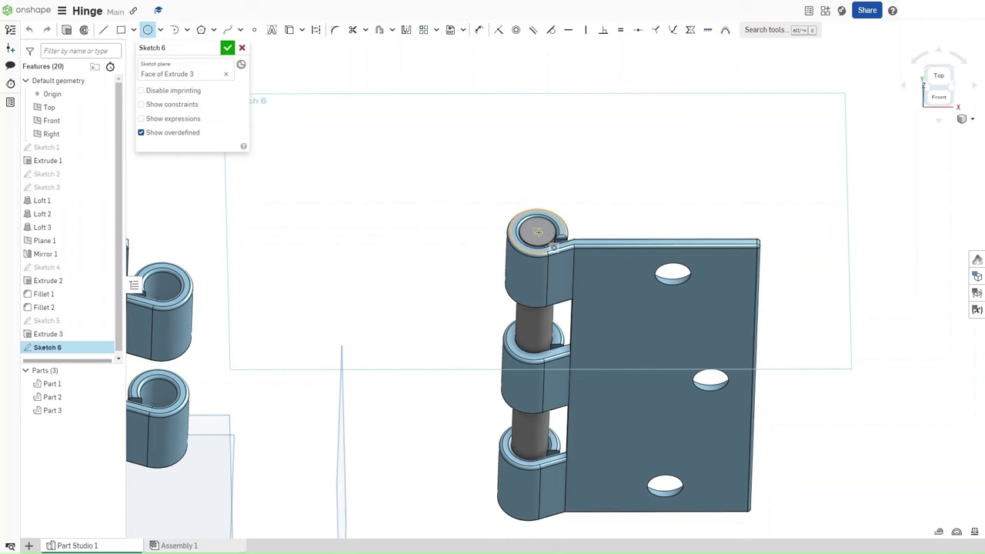
{"action": "left_click", "coordinate": [538, 232]}
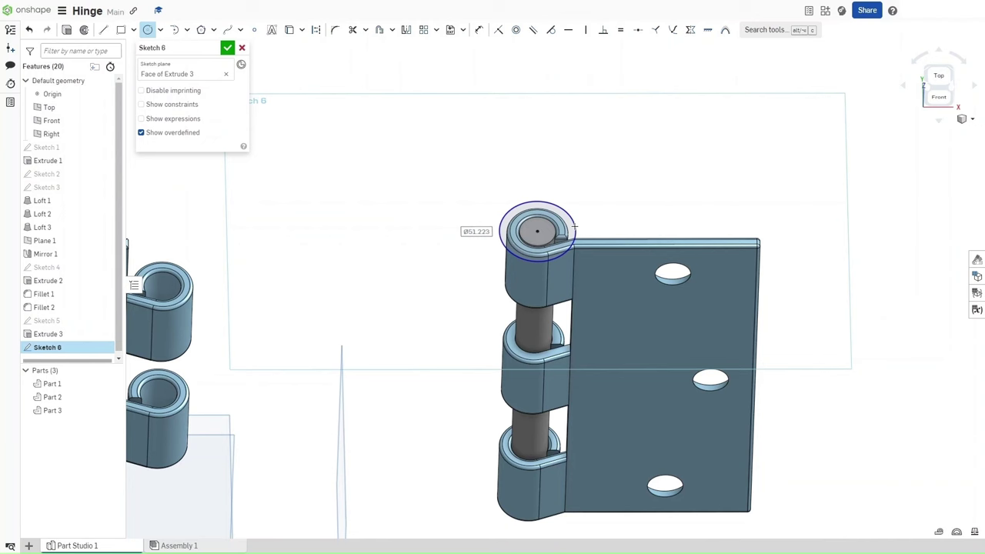
{"action": "left_click", "coordinate": [573, 228]}
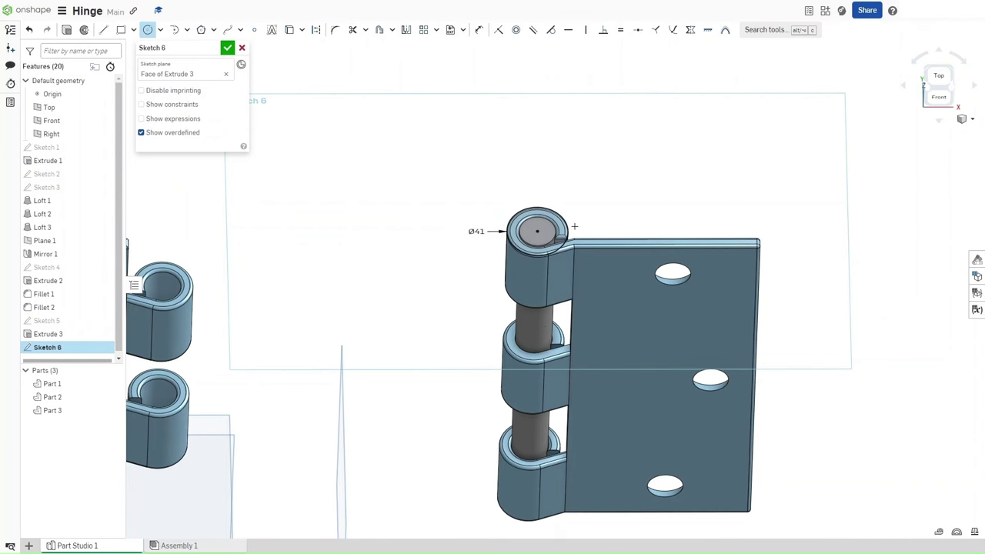
{"action": "left_click", "coordinate": [227, 48]}
Extrude the 41 mm circle 8 mm upward as the pin head, adding it to the pin (Part 3)
{"action": "key", "text": "shift+e"}
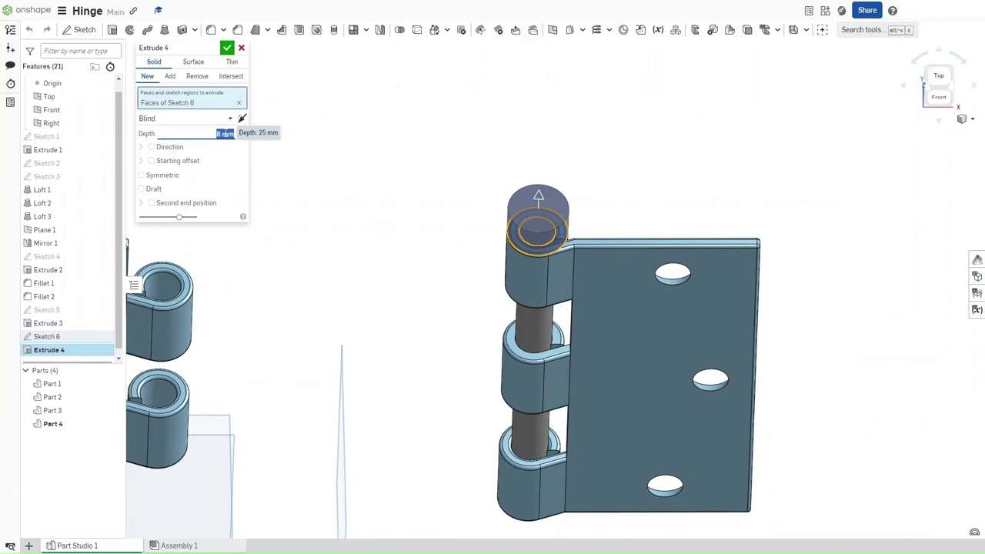
{"action": "left_click", "coordinate": [170, 78]}
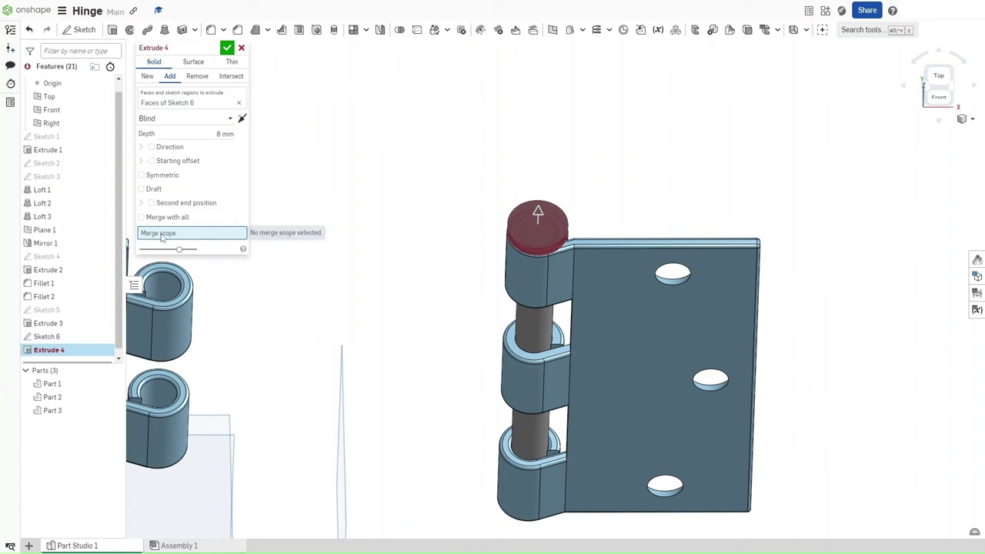
{"action": "left_click", "coordinate": [53, 410]}
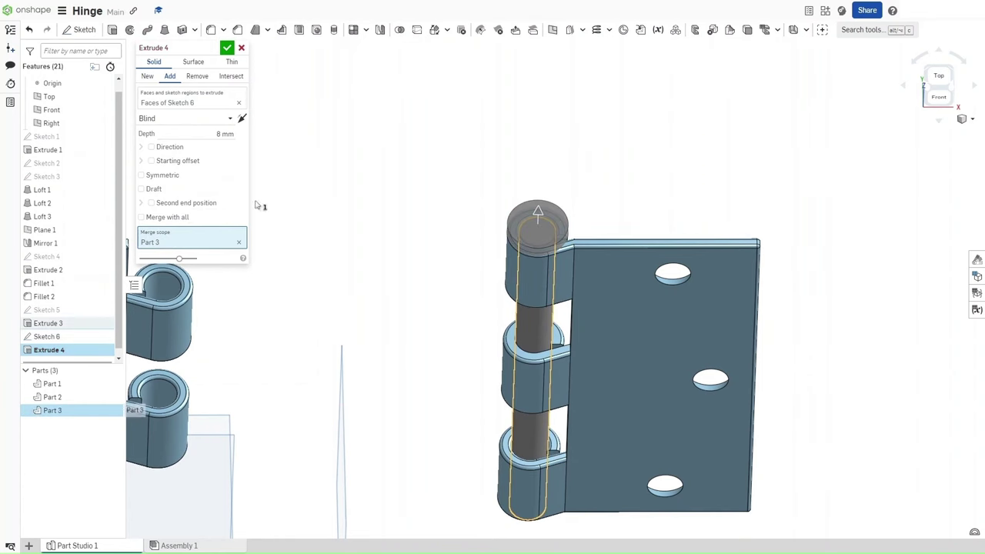
{"action": "left_click", "coordinate": [227, 48]}
Check both leaves and the headed pin from the front and isometric views
{"action": "middle_click_drag", "start_coordinate": [392, 303], "coordinate": [380, 279]}
{"action": "key", "text": "shift+1"}
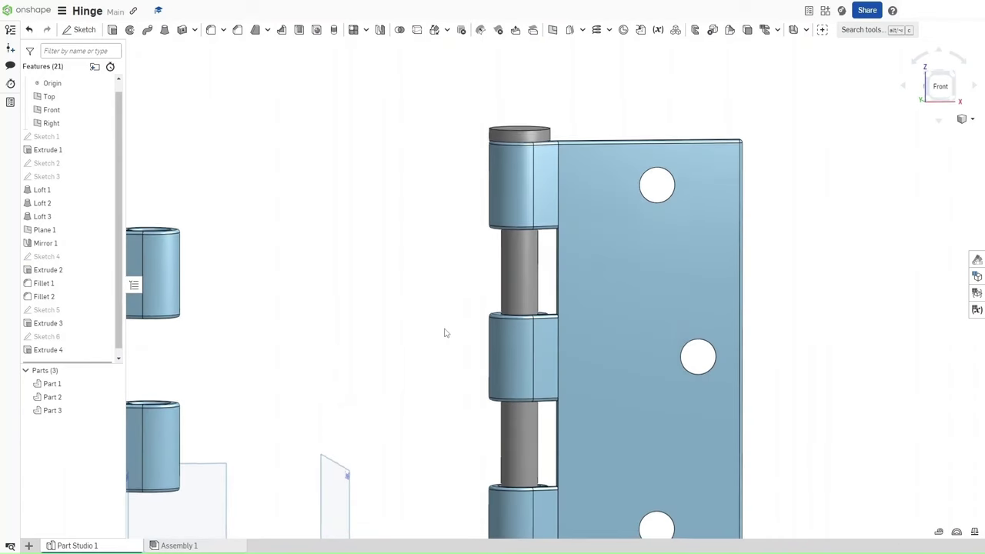
{"action": "key", "text": "f"}
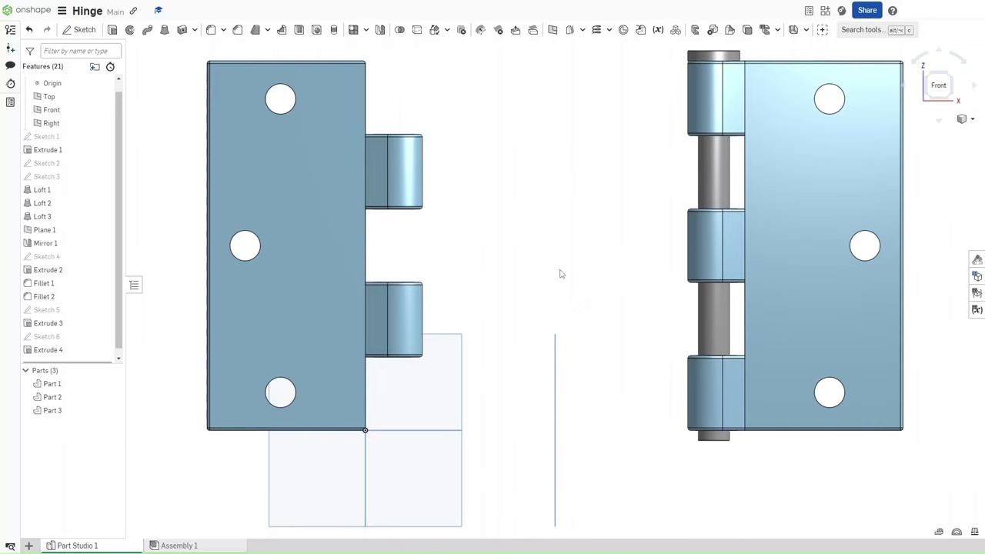
{"action": "middle_click_drag", "start_coordinate": [530, 279], "coordinate": [425, 303]}
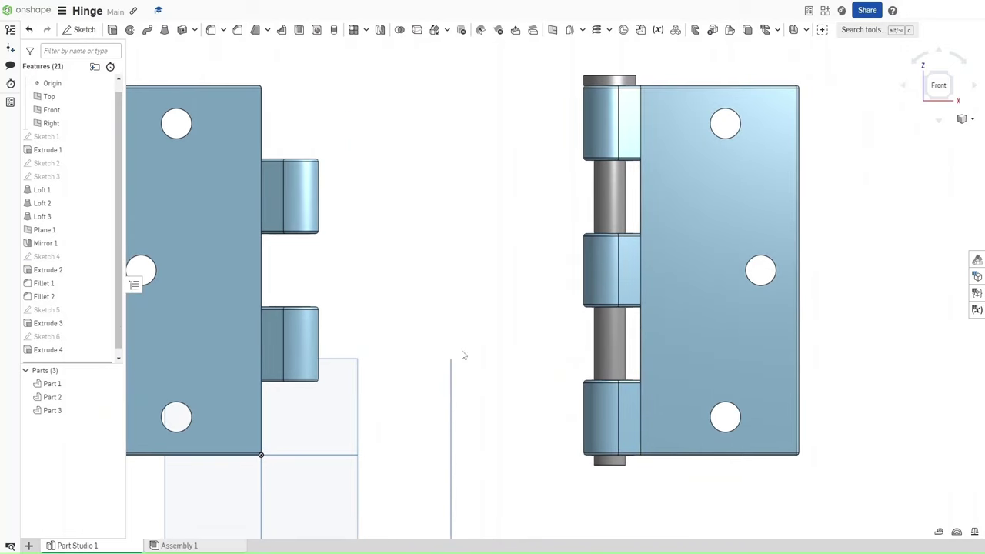
{"action": "scroll", "coordinate": [508, 365], "scroll_direction": "down", "scroll_amount": 3}
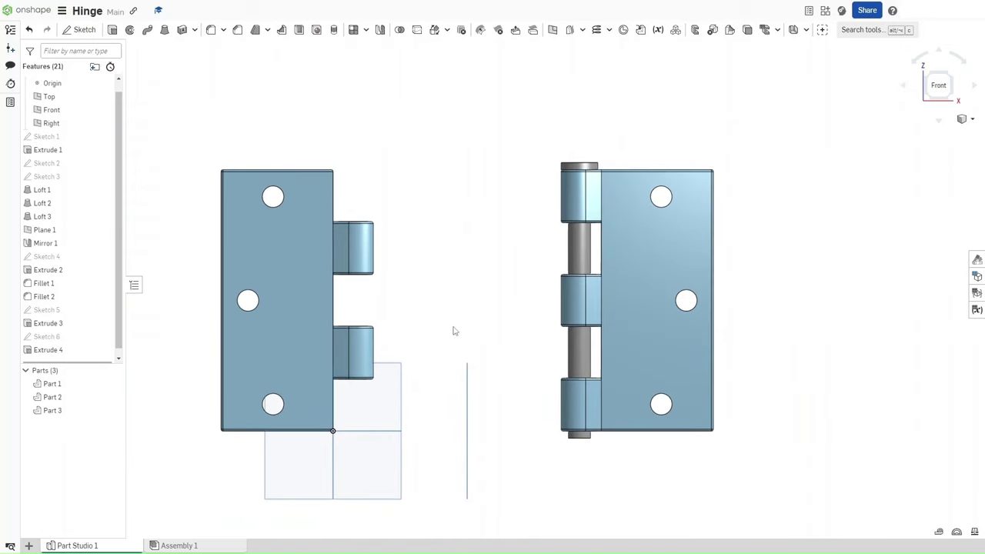
{"action": "right_click_drag", "start_coordinate": [451, 330], "coordinate": [450, 345]}
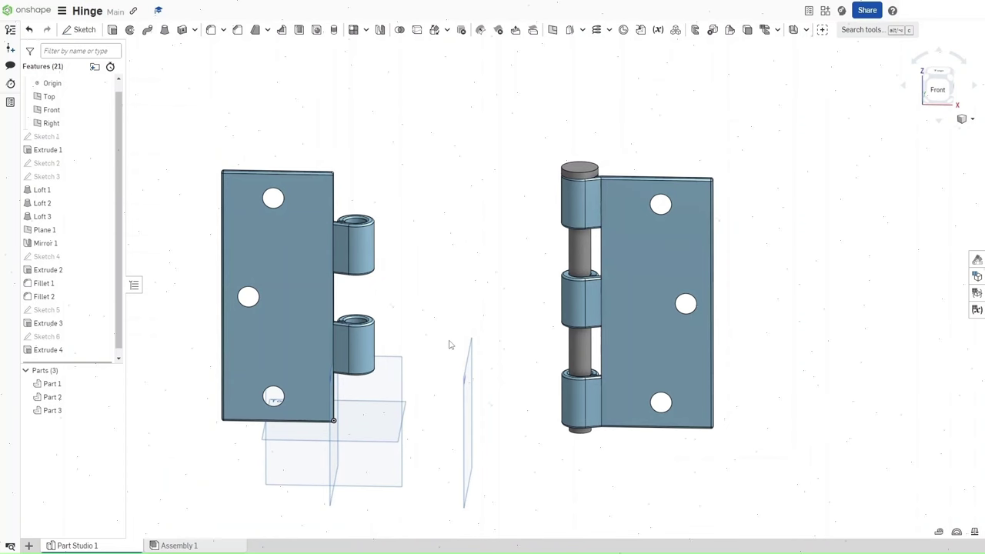
{"action": "key", "text": "shift+7"}
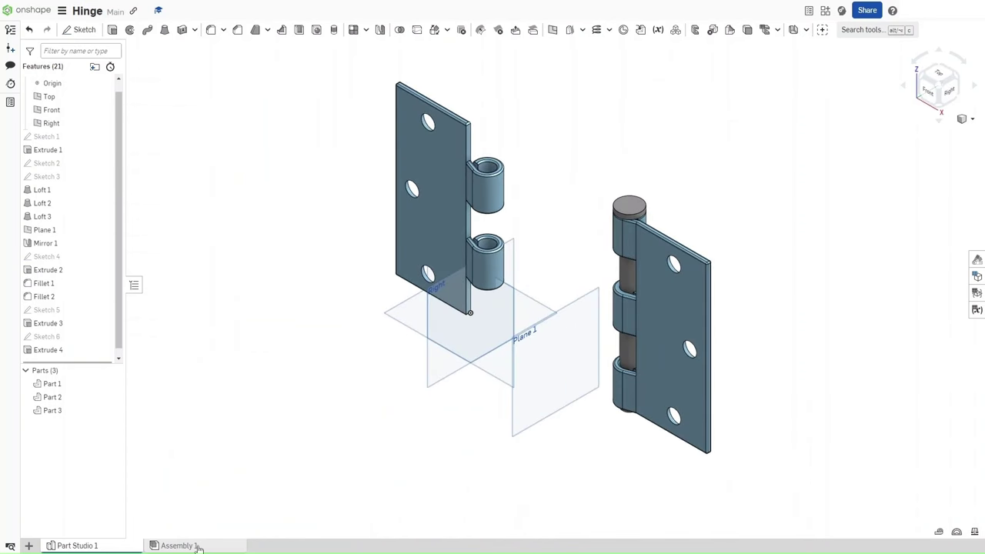
Insert all parts of Part Studio 1 into Assembly 1
{"action": "left_click", "coordinate": [178, 545]}
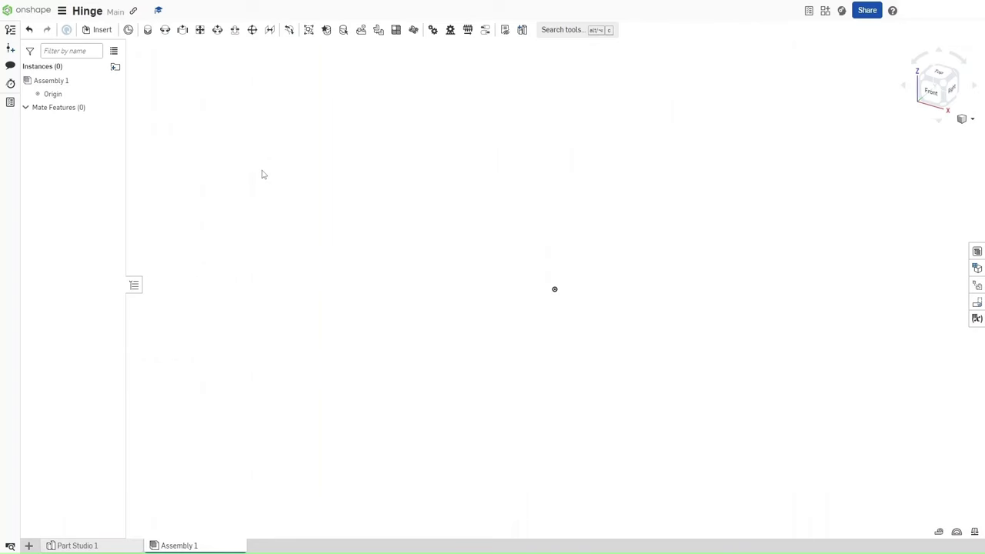
{"action": "key", "text": "i"}
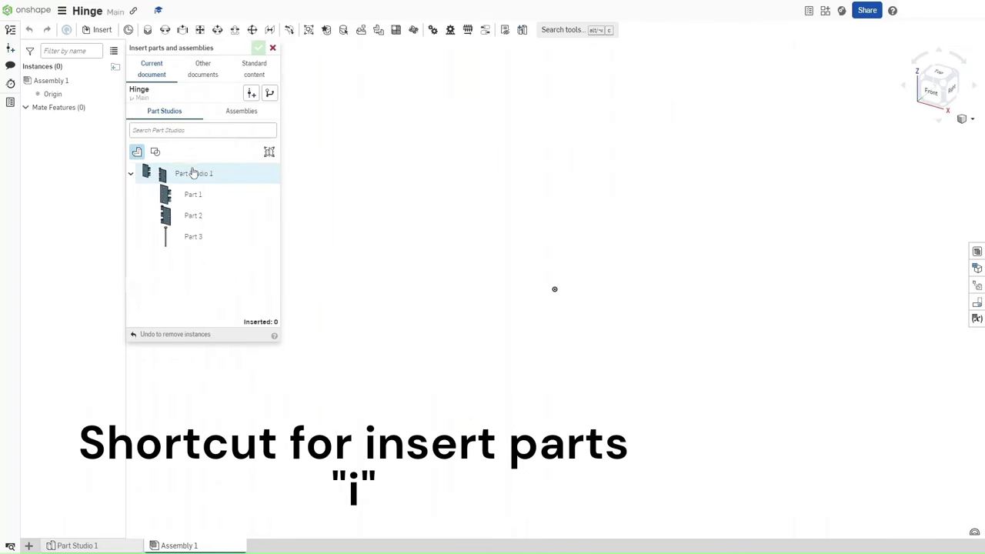
{"action": "left_click", "coordinate": [192, 174]}
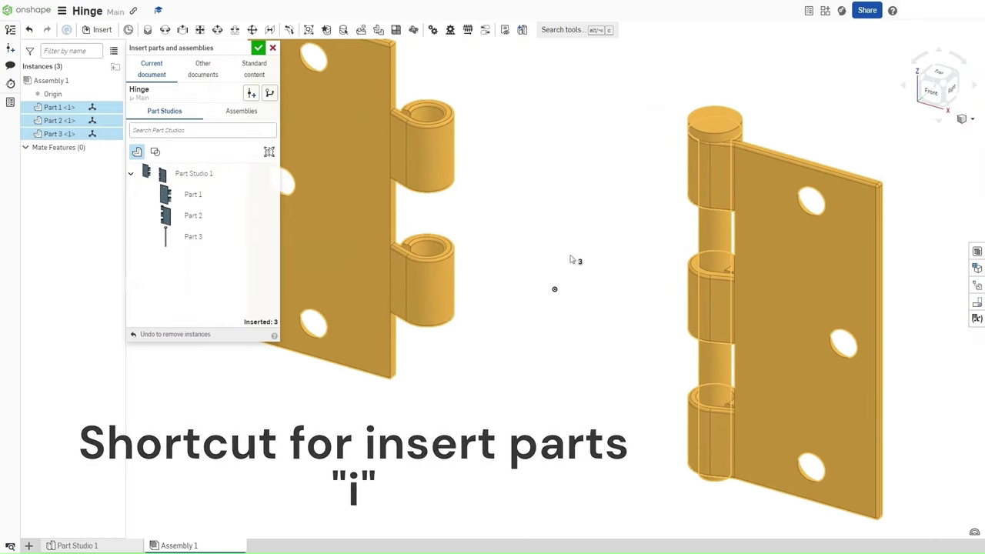
Accept the inserted parts and add a mate connector on the assembly origin's Z axis, named Origin Mate
{"action": "left_click", "coordinate": [599, 269]}
{"action": "left_click", "coordinate": [259, 48]}
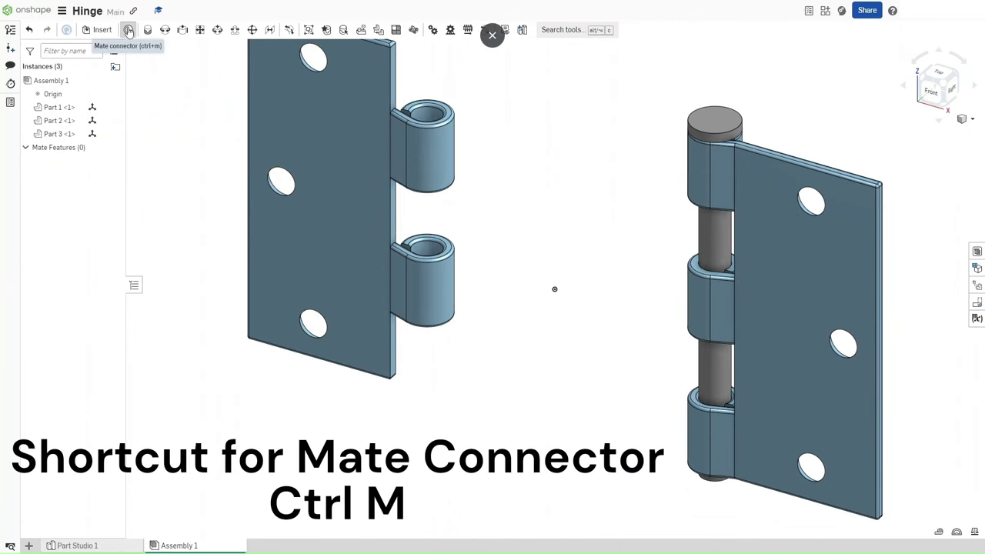
{"action": "left_click", "coordinate": [128, 31]}
{"action": "left_click", "coordinate": [558, 290]}
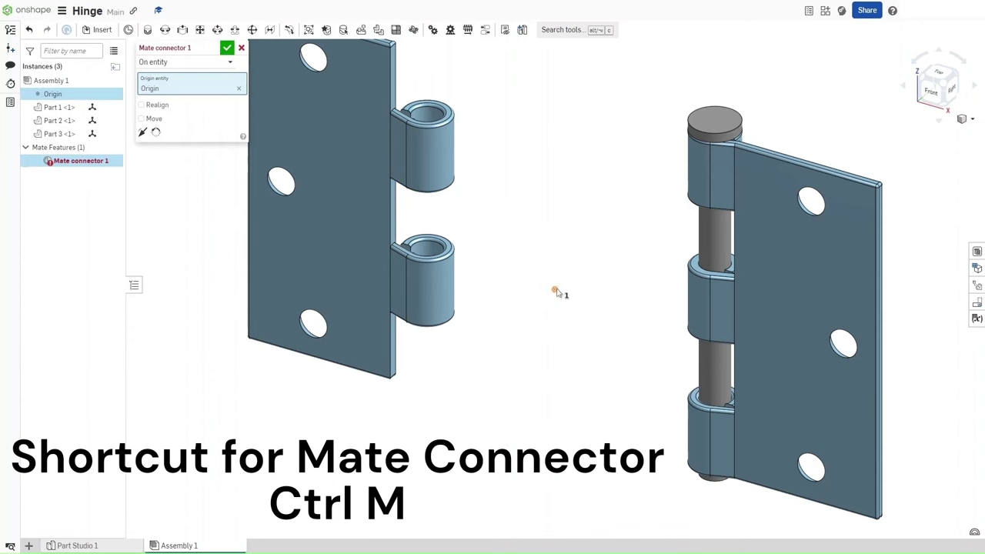
{"action": "left_click", "coordinate": [211, 48]}
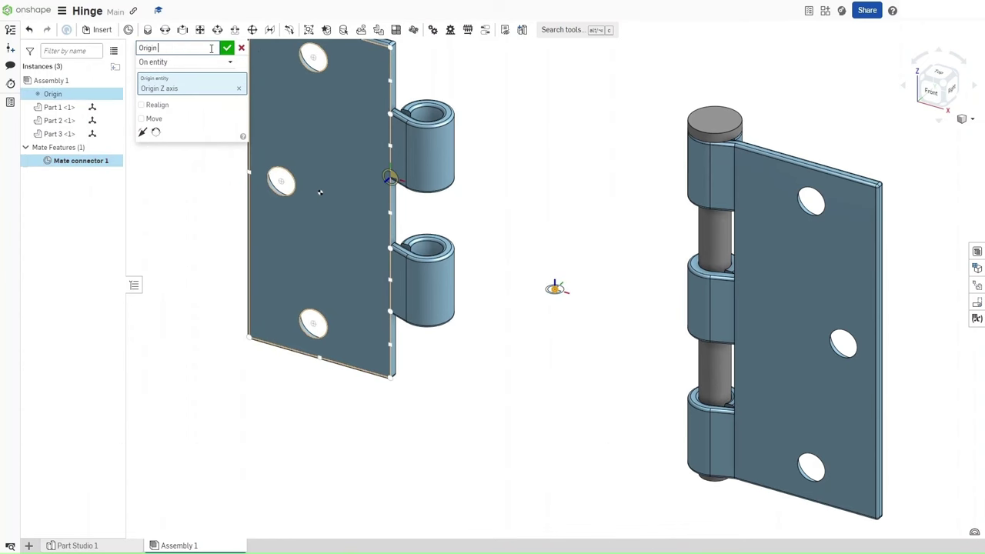
{"action": "key", "text": "Return"}
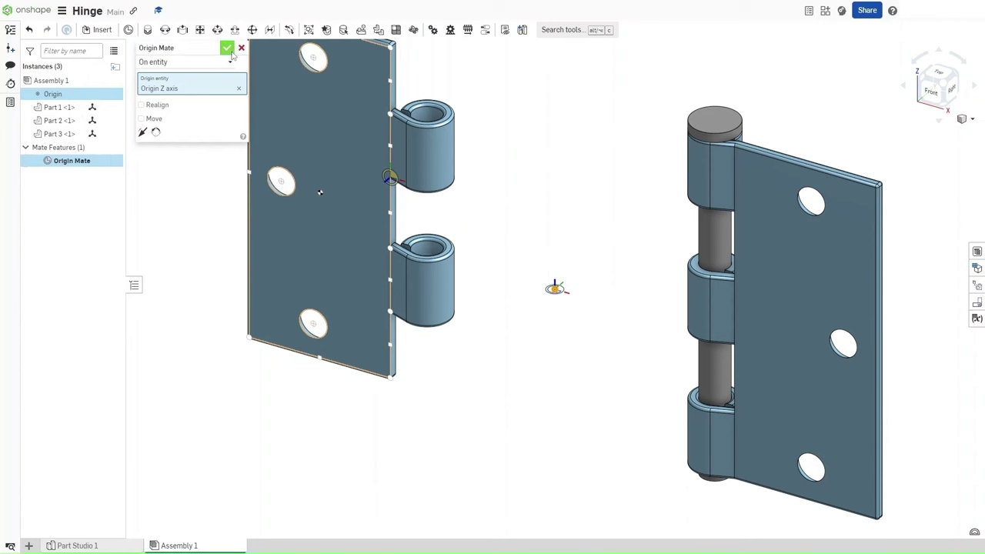
{"action": "left_click", "coordinate": [225, 47]}
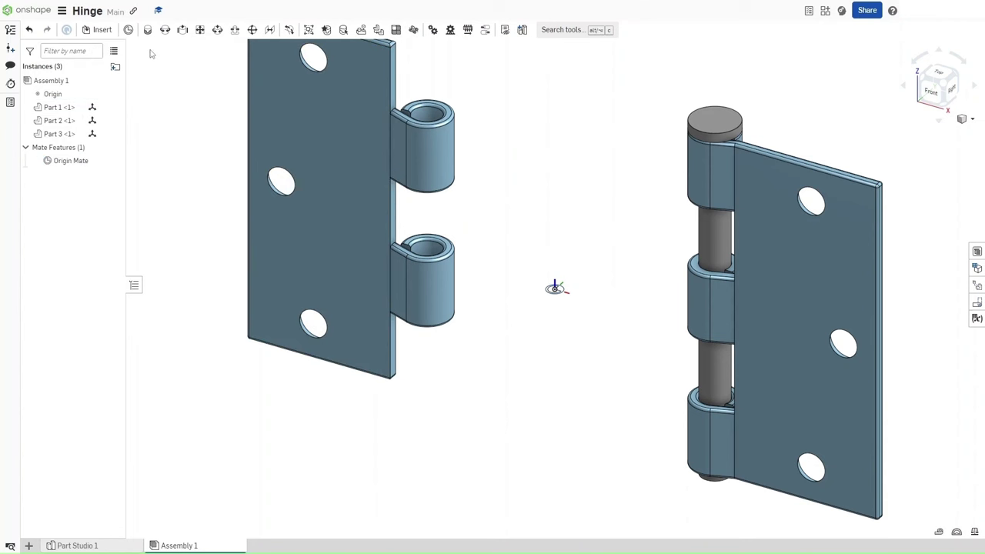
Start a Between entities mate connector with the bottom face of Part 1's upper knuckle as its origin entity
{"action": "left_click", "coordinate": [164, 29]}
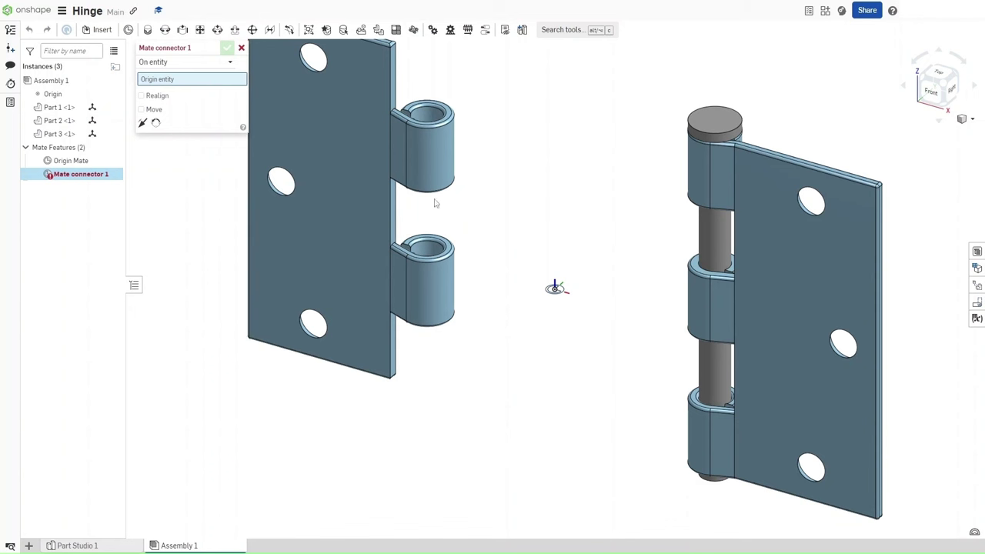
{"action": "left_click", "coordinate": [248, 175]}
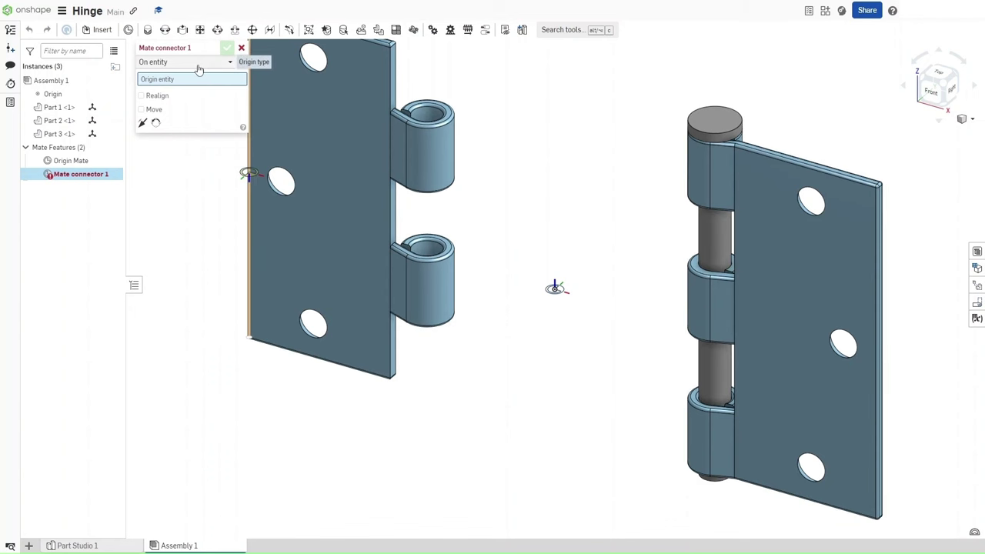
{"action": "left_click", "coordinate": [198, 64]}
{"action": "left_click", "coordinate": [197, 92]}
{"action": "scroll", "coordinate": [409, 222], "scroll_direction": "up", "scroll_amount": 5}
{"action": "middle_click_drag", "start_coordinate": [496, 248], "coordinate": [508, 250]}
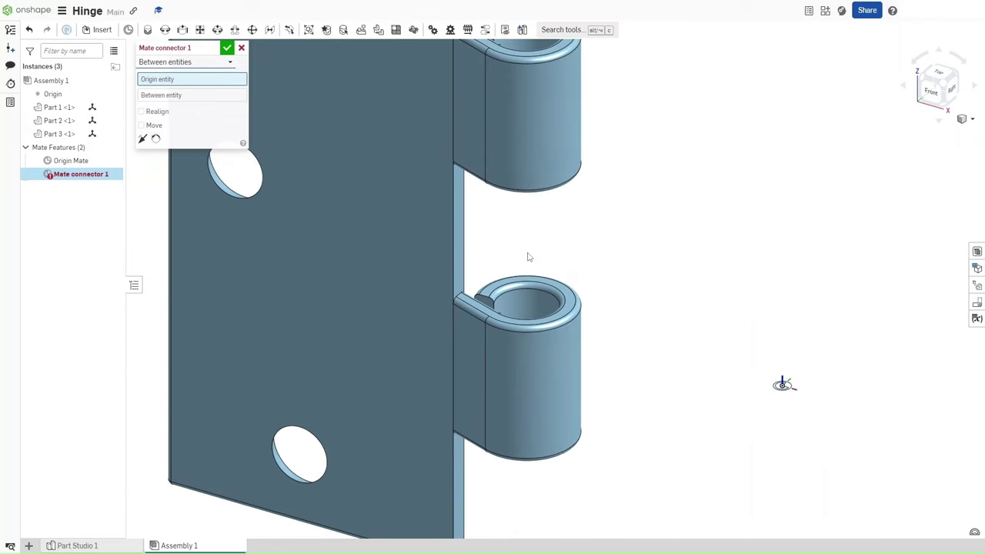
{"action": "right_click_drag", "start_coordinate": [528, 256], "coordinate": [554, 223]}
{"action": "scroll", "coordinate": [554, 207], "scroll_direction": "up", "scroll_amount": 5}
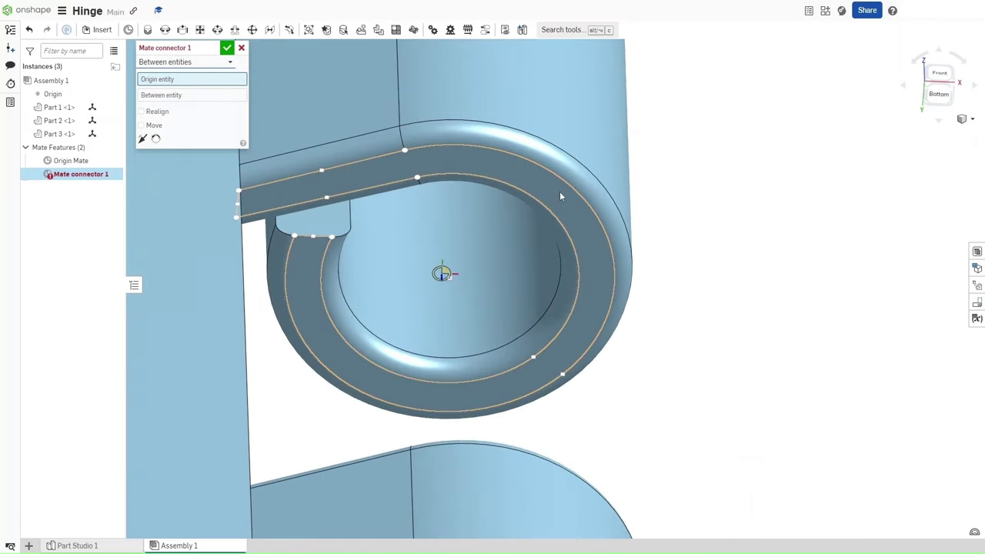
{"action": "left_click", "coordinate": [558, 197]}
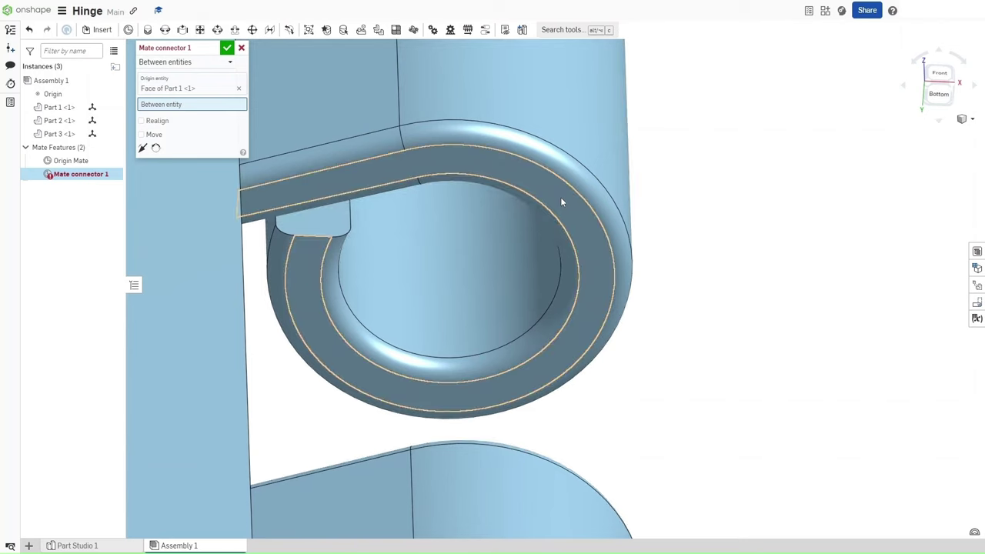
Use the top face of Part 1's lower knuckle as the between entity and accept the mate connector
{"action": "scroll", "coordinate": [560, 200], "scroll_direction": "down", "scroll_amount": 5}
{"action": "right_click_drag", "start_coordinate": [558, 197], "coordinate": [387, 186]}
{"action": "left_click", "coordinate": [556, 240]}
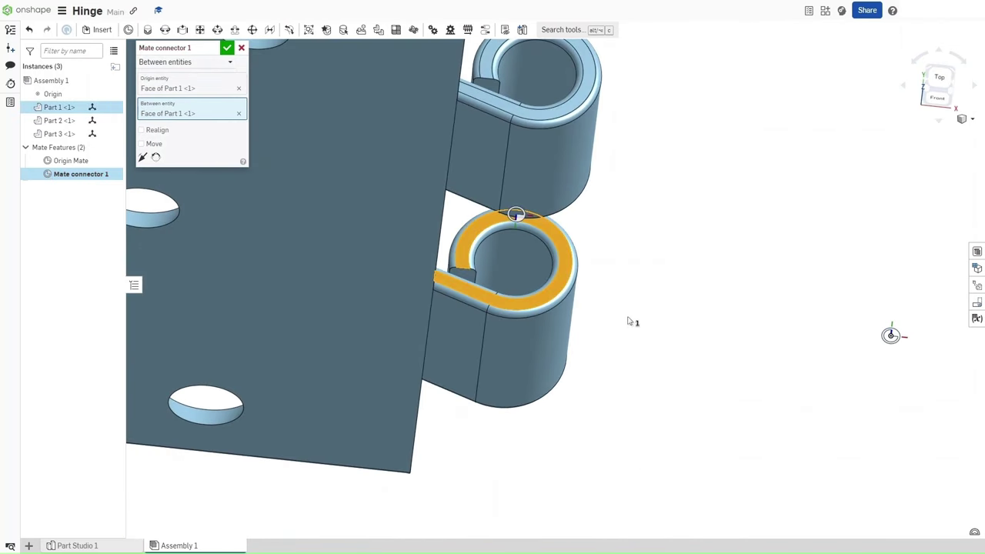
{"action": "right_click_drag", "start_coordinate": [637, 336], "coordinate": [632, 309]}
{"action": "scroll", "coordinate": [633, 309], "scroll_direction": "down", "scroll_amount": 5}
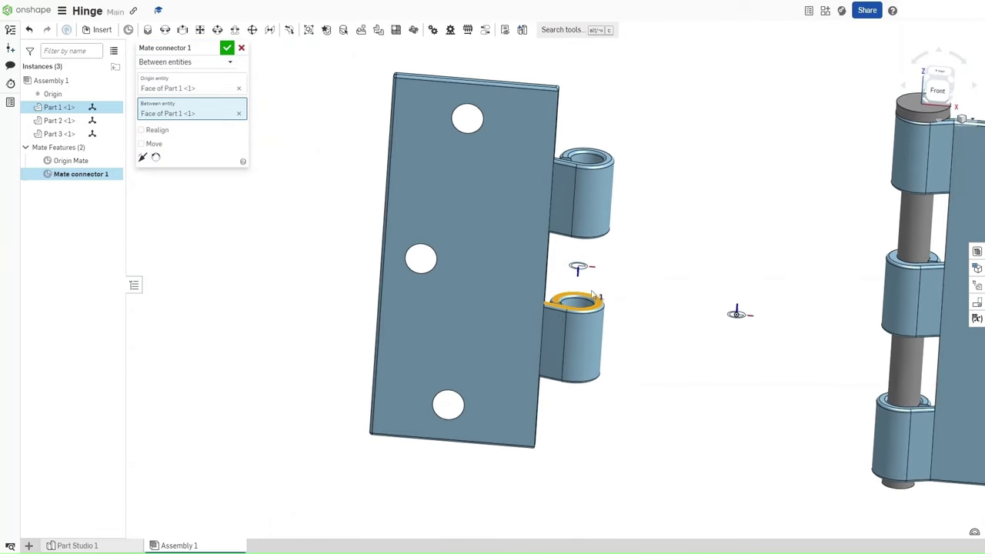
{"action": "middle_click_drag", "start_coordinate": [594, 295], "coordinate": [564, 284]}
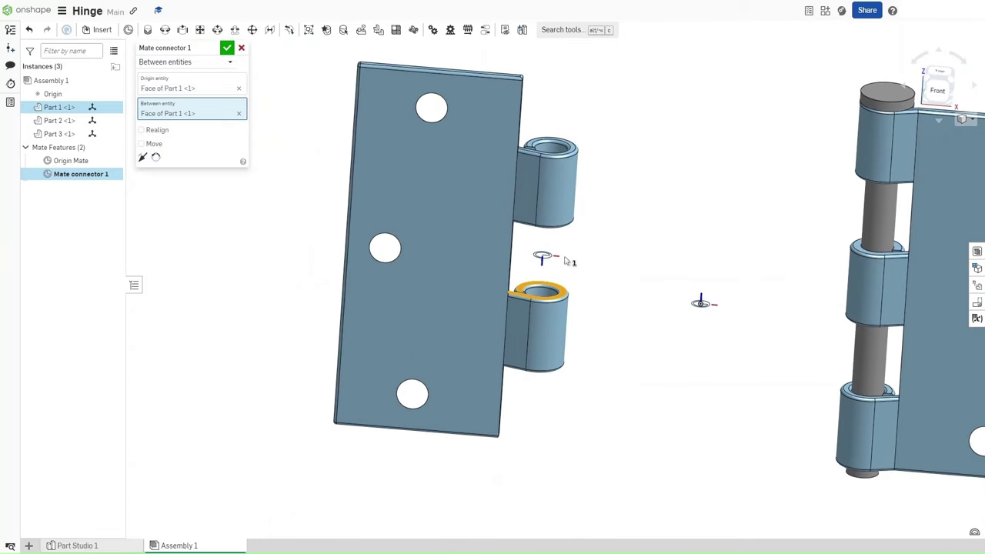
{"action": "left_click", "coordinate": [227, 48]}
Add a Revolute mate between the centre of Part 2's middle knuckle and the Origin Mate connector
{"action": "middle_click_drag", "start_coordinate": [257, 140], "coordinate": [142, 137]}
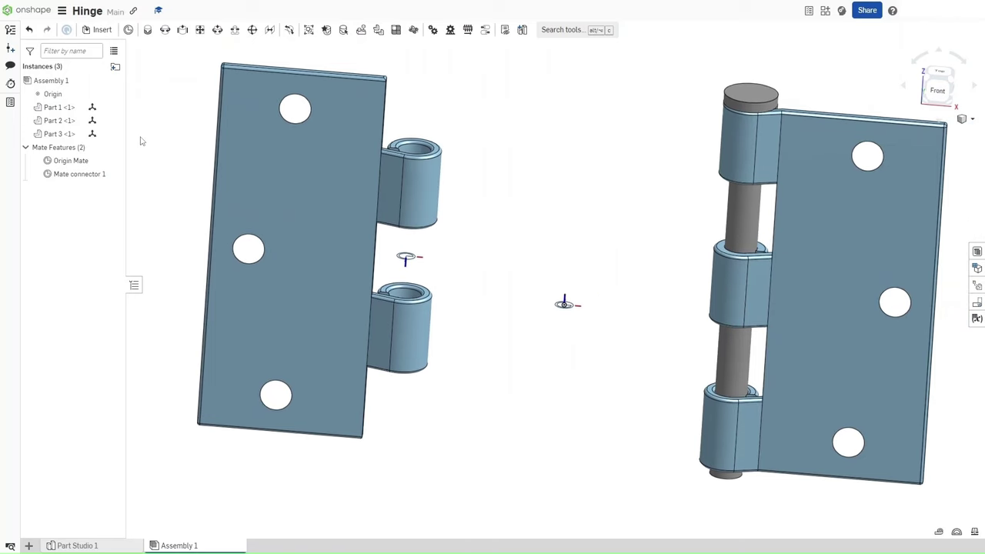
{"action": "left_click", "coordinate": [166, 31]}
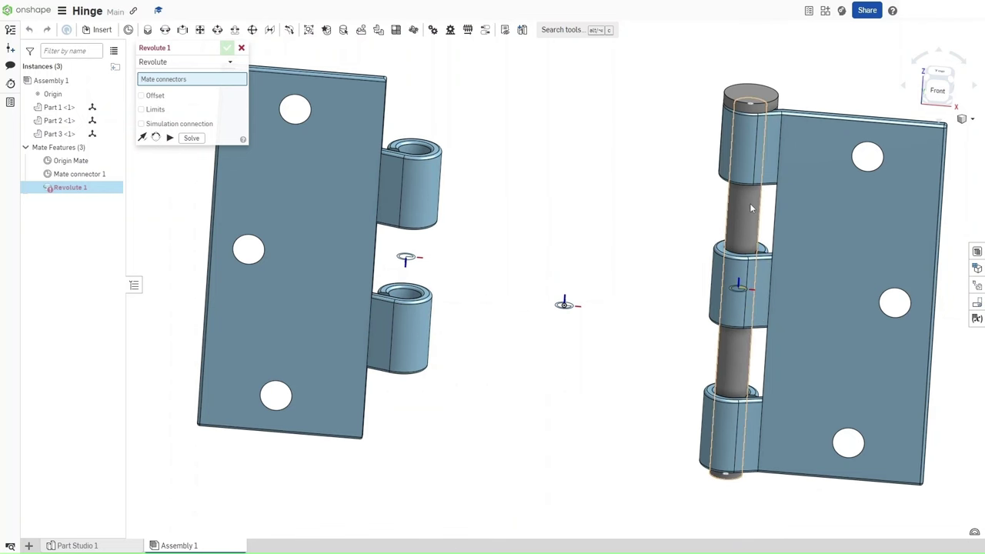
{"action": "left_click", "coordinate": [729, 286]}
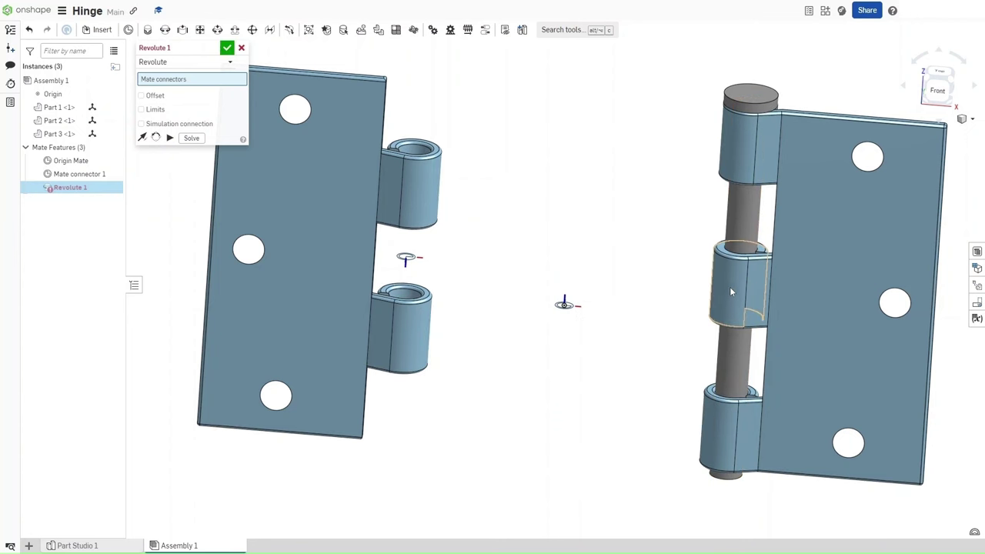
{"action": "left_click", "coordinate": [564, 305]}
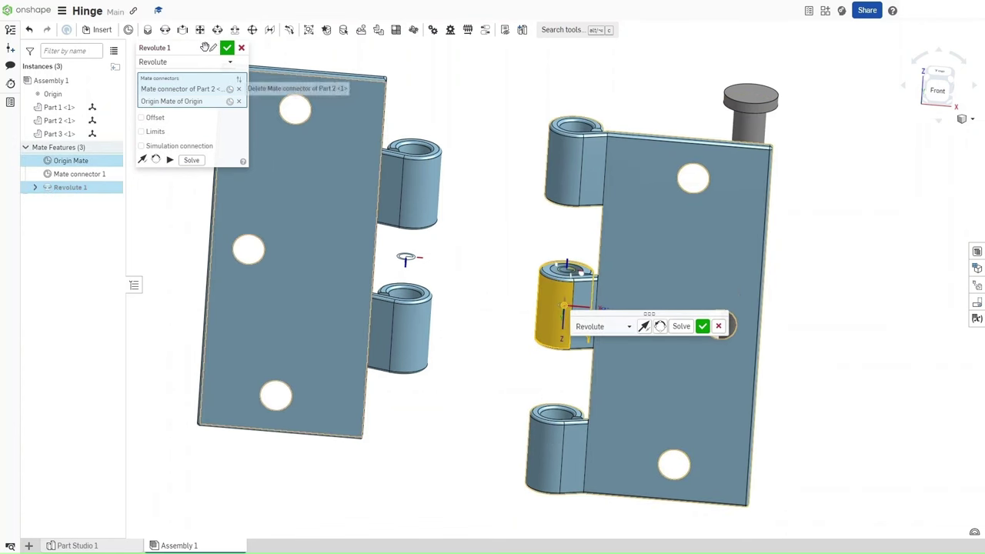
{"action": "left_click", "coordinate": [226, 49]}
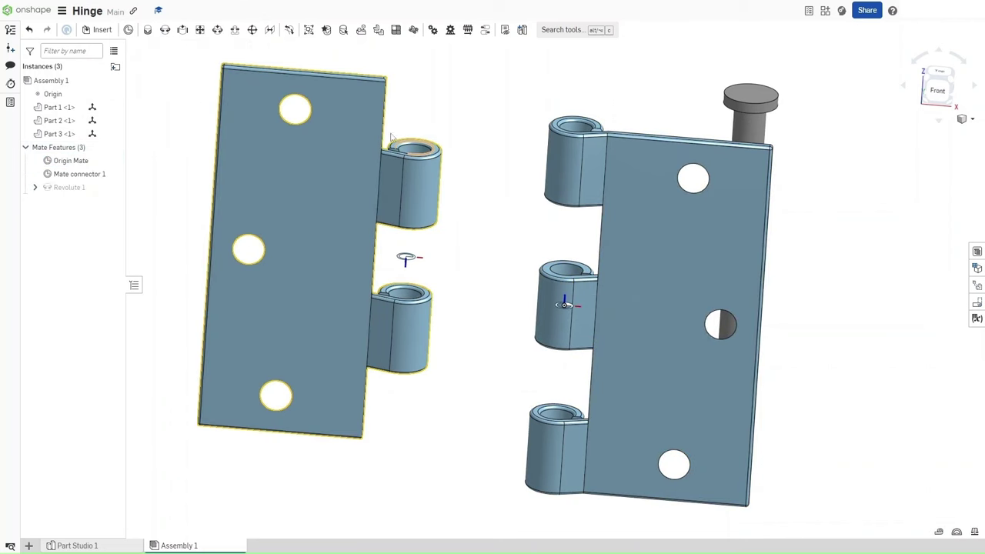
Add a Revolute mate between Part 1's mate connector in the knuckle gap and the Origin Mate connector
{"action": "left_click", "coordinate": [147, 31]}
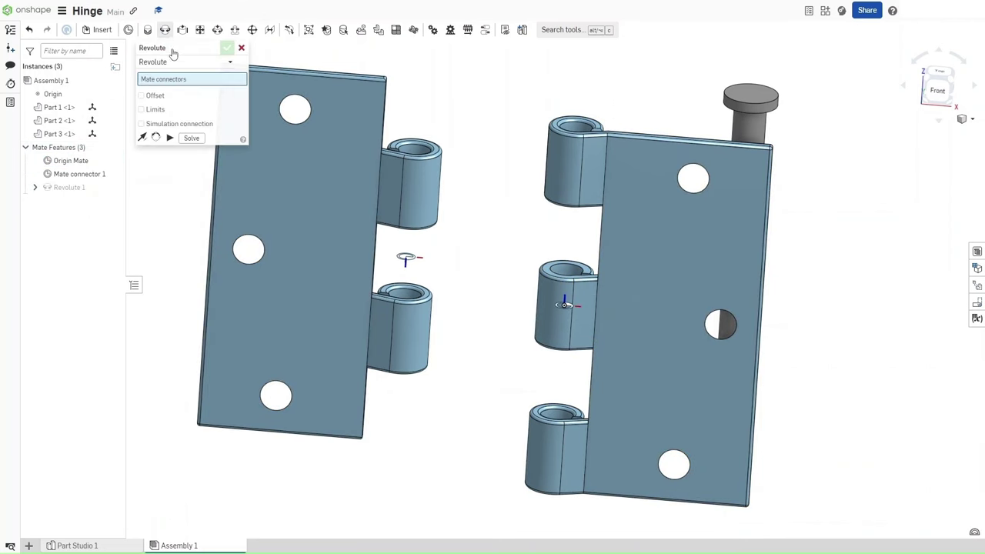
{"action": "left_click", "coordinate": [405, 258]}
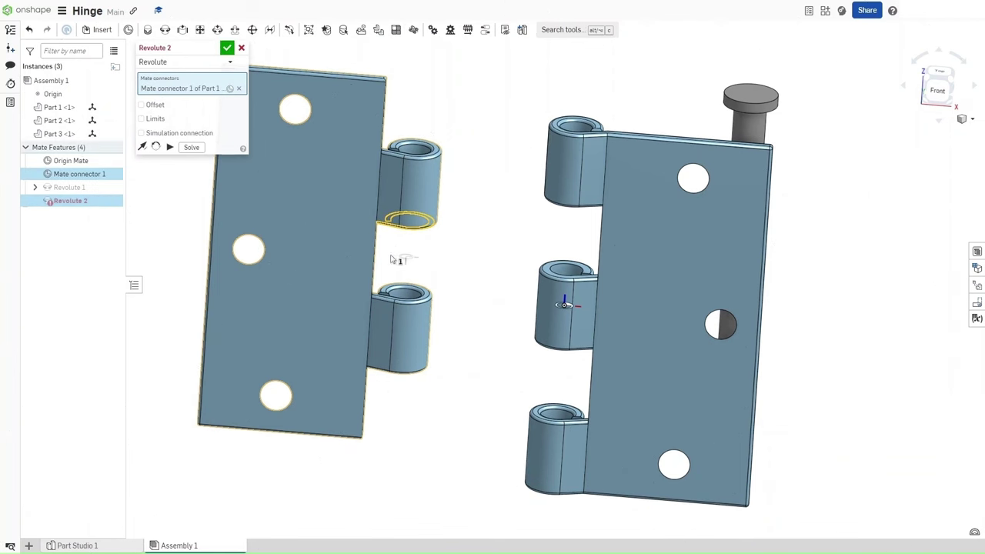
{"action": "mouse_move", "coordinate": [86, 168]}
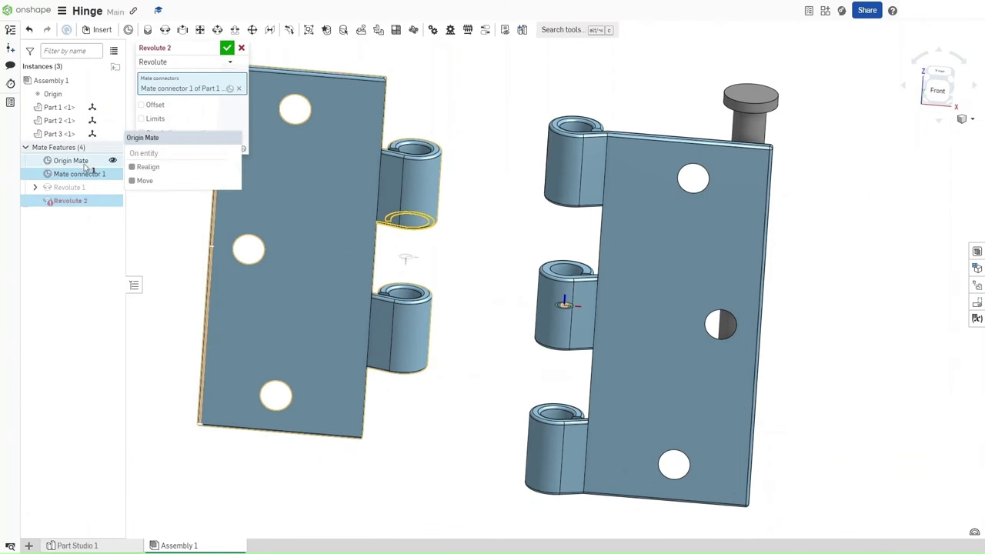
{"action": "left_click", "coordinate": [130, 151]}
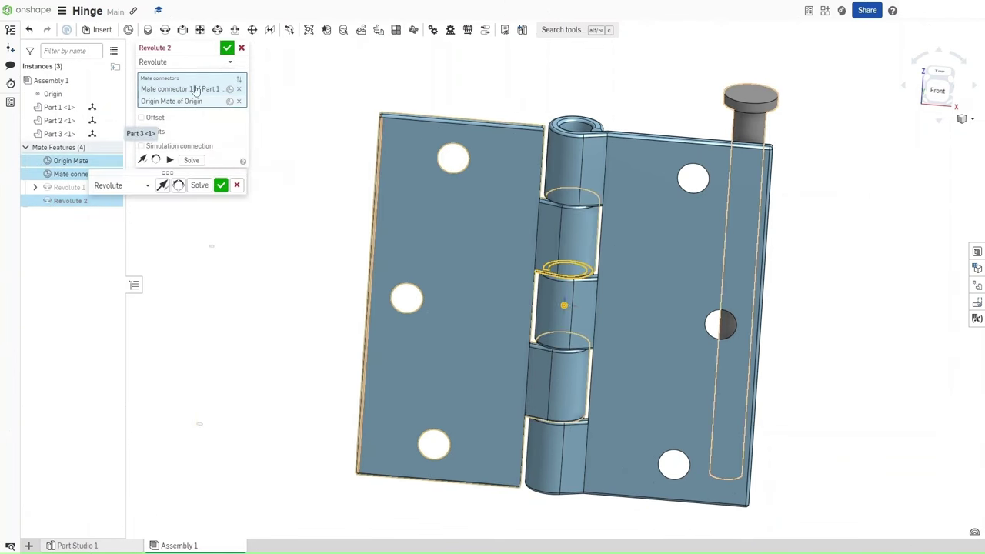
{"action": "left_click", "coordinate": [228, 48]}
Start a Fastened mate joining the underside of the pin head to the top of Part 2's upper knuckle bore
{"action": "middle_click_drag", "start_coordinate": [574, 84], "coordinate": [532, 125]}
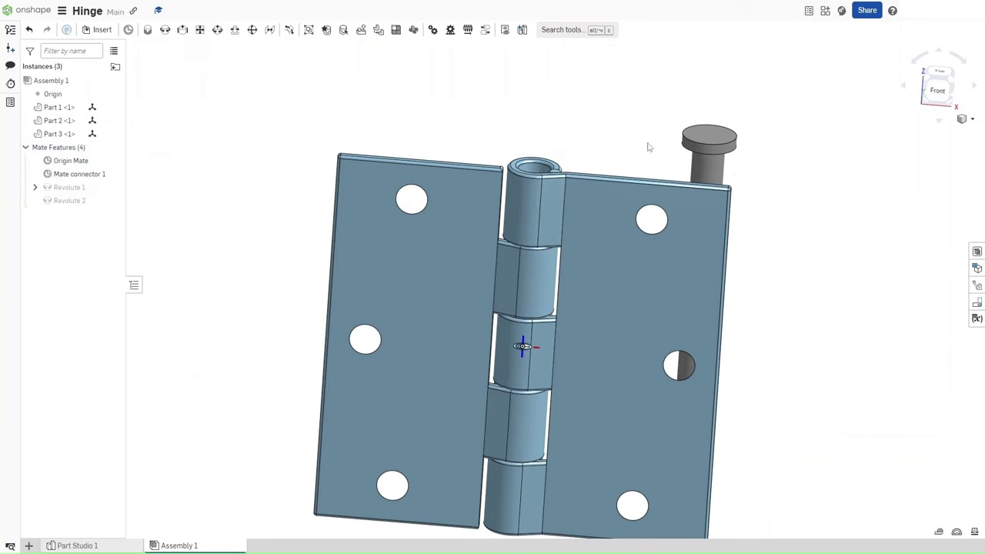
{"action": "scroll", "coordinate": [733, 171], "scroll_direction": "up", "scroll_amount": 5}
{"action": "right_click_drag", "start_coordinate": [754, 200], "coordinate": [764, 153]}
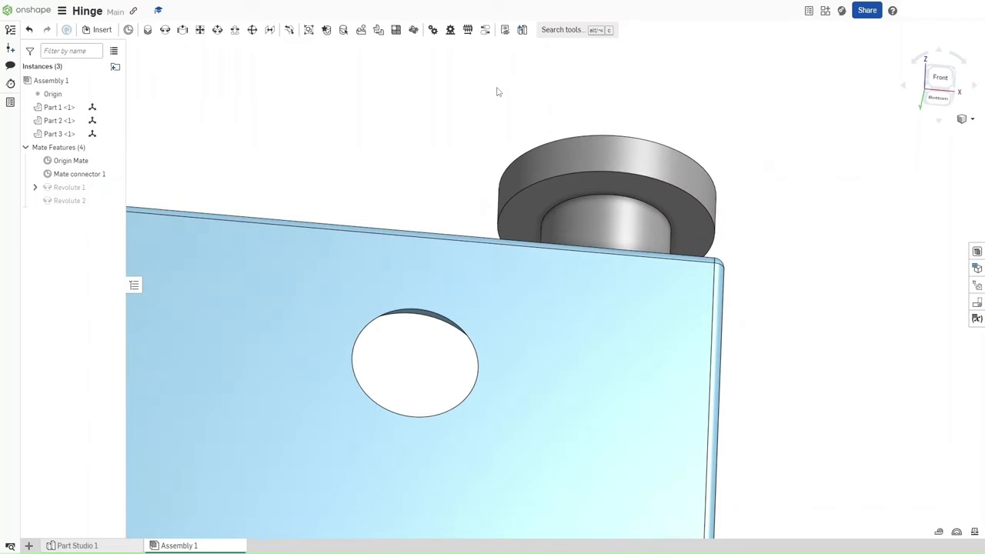
{"action": "key", "text": "f"}
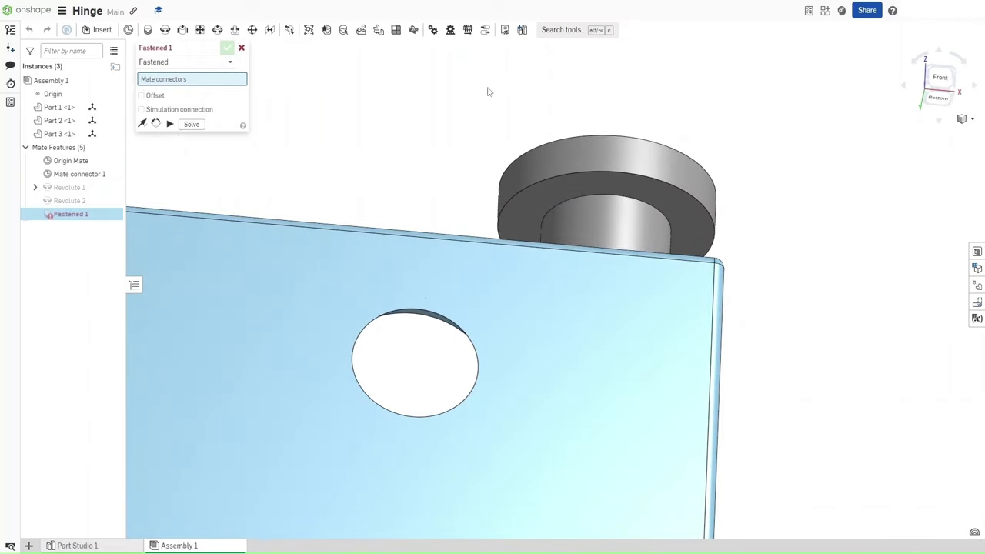
{"action": "left_click", "coordinate": [608, 184]}
{"action": "scroll", "coordinate": [415, 176], "scroll_direction": "down", "scroll_amount": 3}
{"action": "right_click_drag", "start_coordinate": [362, 149], "coordinate": [262, 158]}
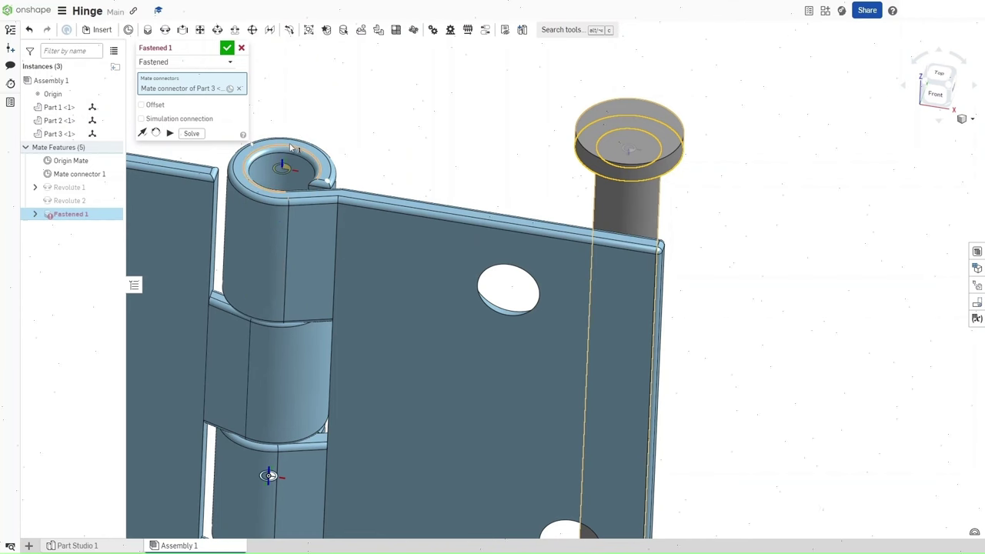
{"action": "left_click", "coordinate": [291, 148]}
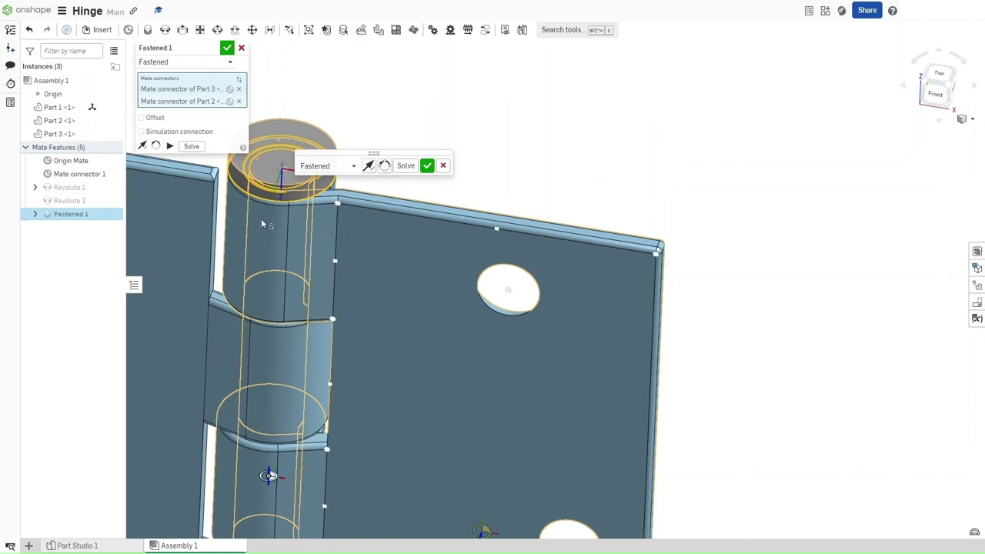
Offset the pin's Fastened mate by -1 mm in Z and accept the mate
{"action": "key", "text": "f"}
{"action": "key", "text": "shift+1"}
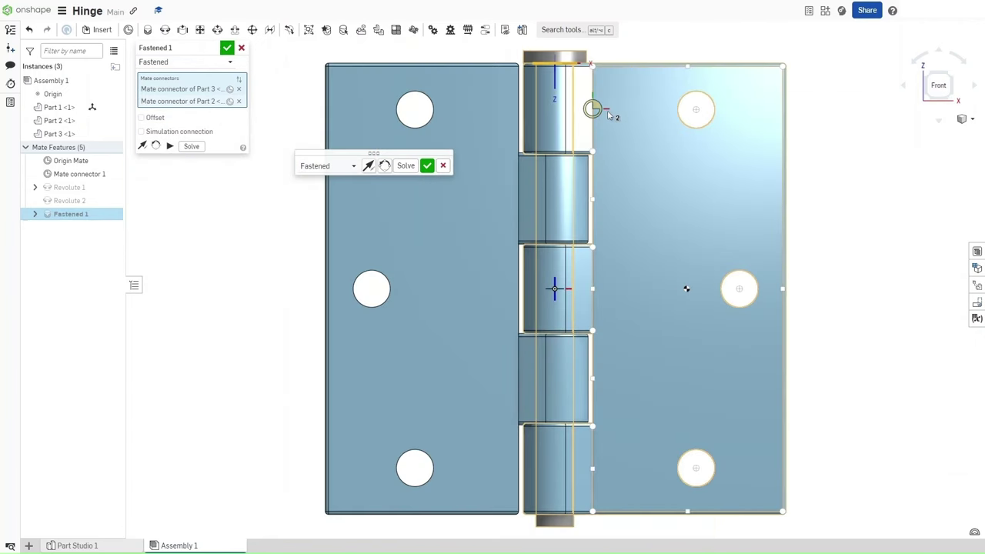
{"action": "left_click", "coordinate": [141, 117]}
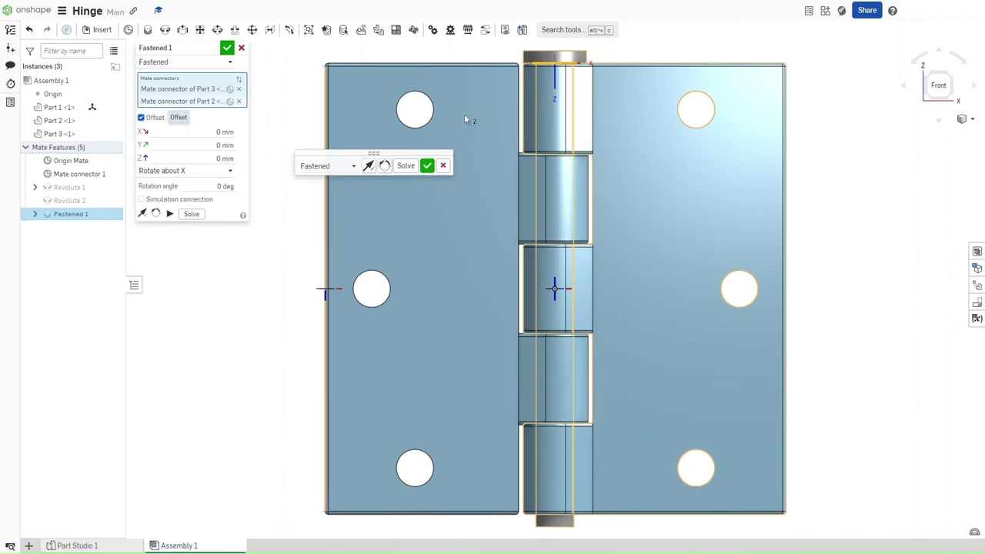
{"action": "scroll", "coordinate": [573, 64], "scroll_direction": "up", "scroll_amount": 10}
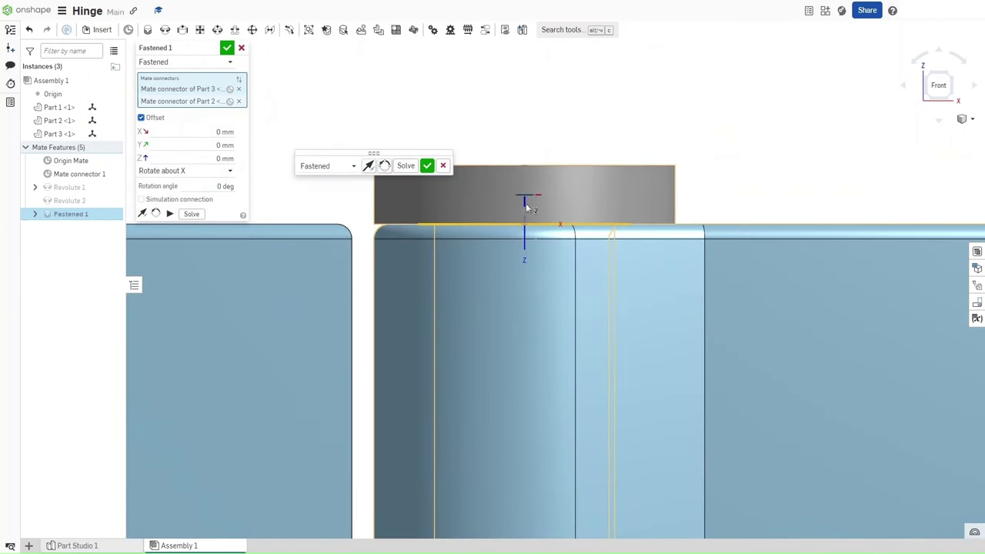
{"action": "scroll", "coordinate": [506, 233], "scroll_direction": "up", "scroll_amount": 3}
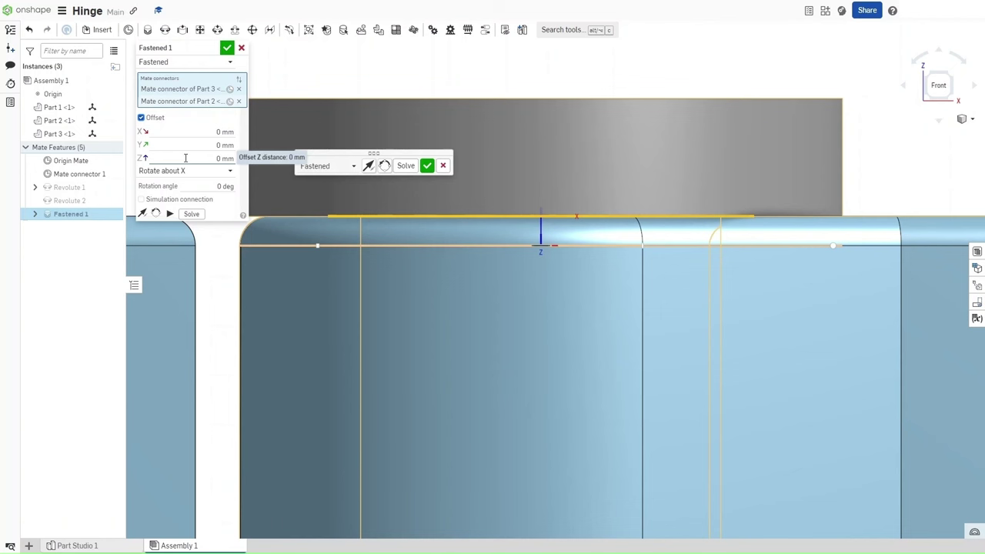
{"action": "left_click", "coordinate": [185, 158]}
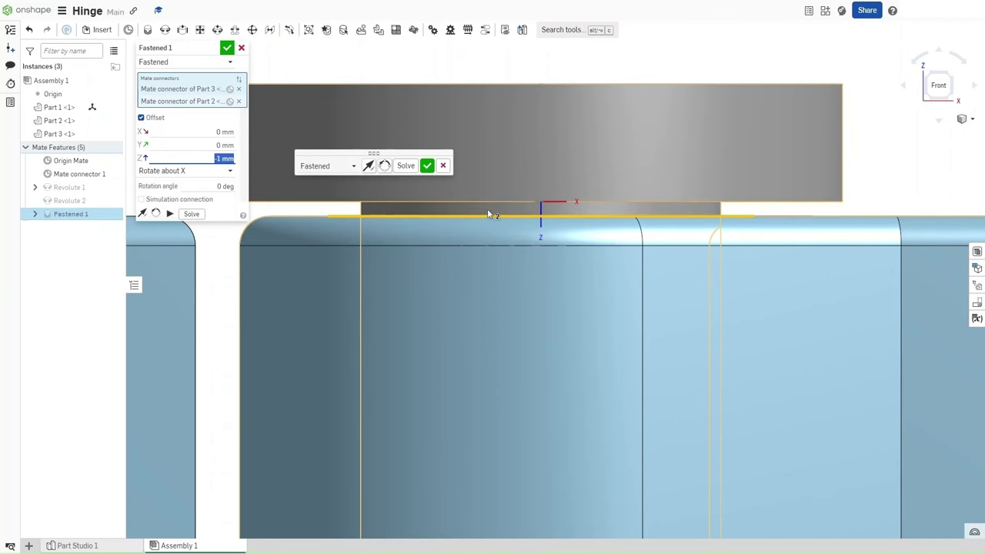
{"action": "scroll", "coordinate": [487, 208], "scroll_direction": "down", "scroll_amount": 1}
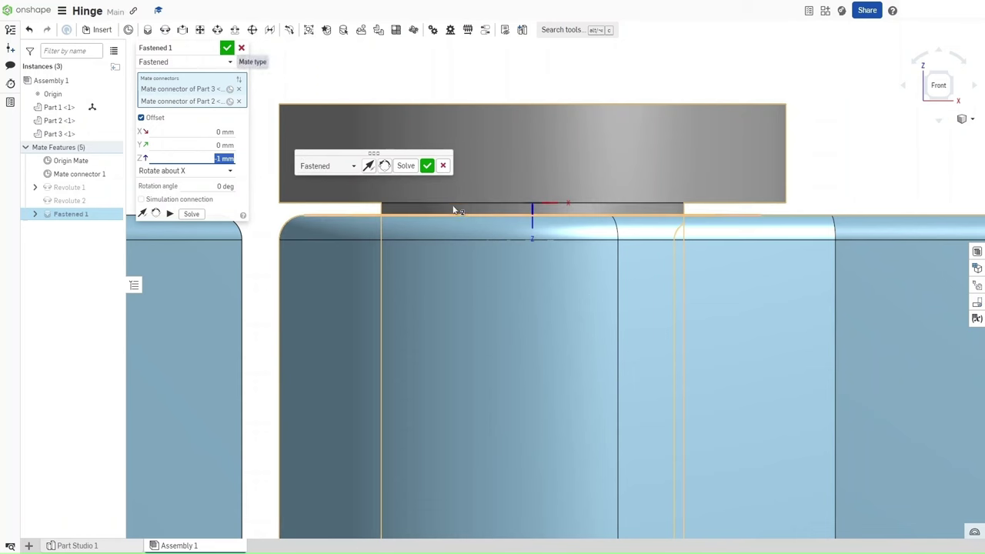
{"action": "left_click", "coordinate": [227, 49]}
{"action": "scroll", "coordinate": [270, 177], "scroll_direction": "down", "scroll_amount": 5}
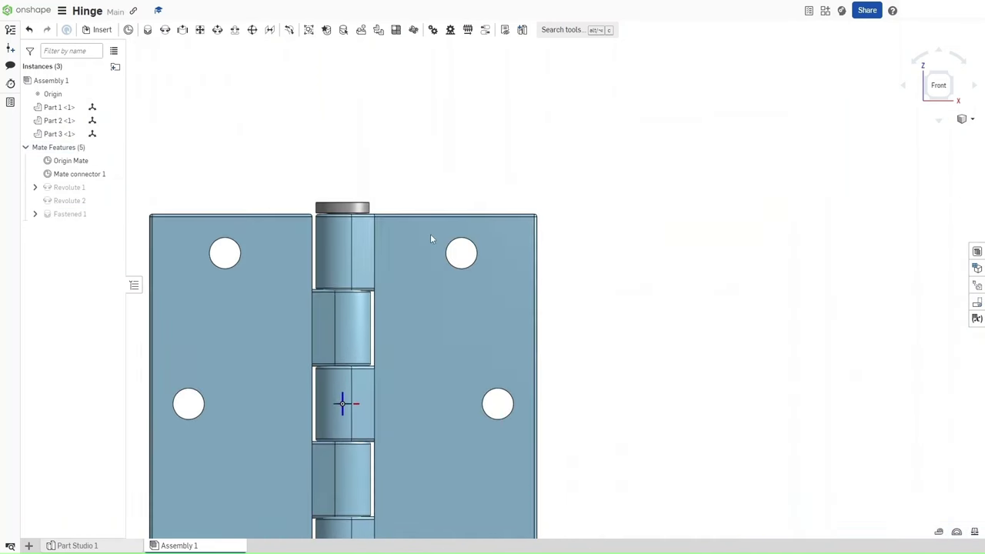
{"action": "middle_click_drag", "start_coordinate": [461, 221], "coordinate": [591, 153]}
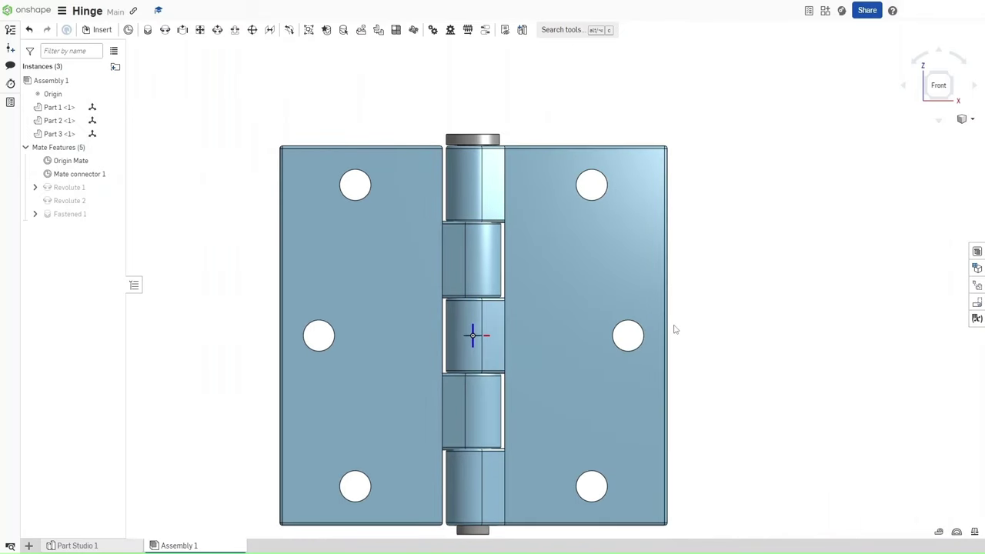
Add a Gear relation with a ratio of 1 between the Revolute 1 and Revolute 2 mates
{"action": "key", "text": "shift+7"}
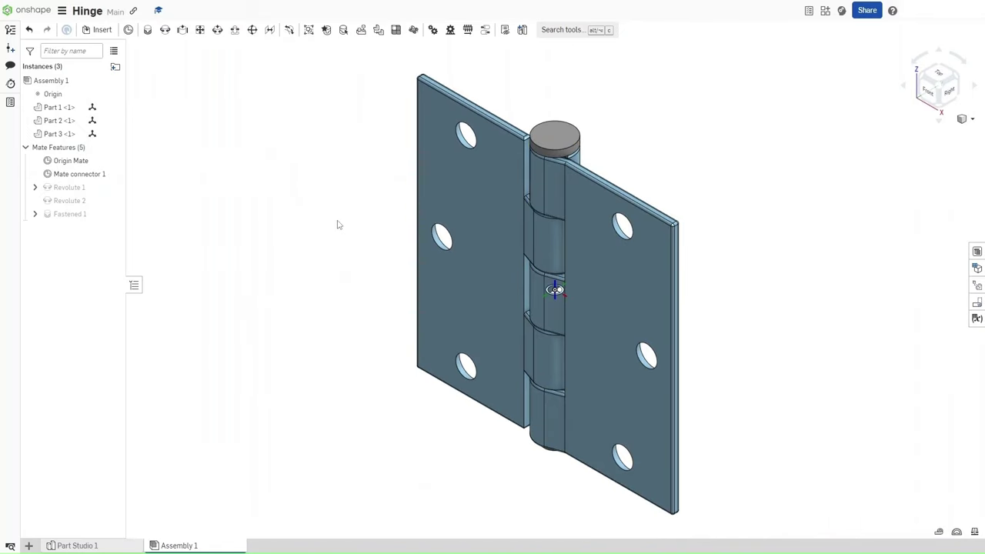
{"action": "left_click", "coordinate": [430, 29]}
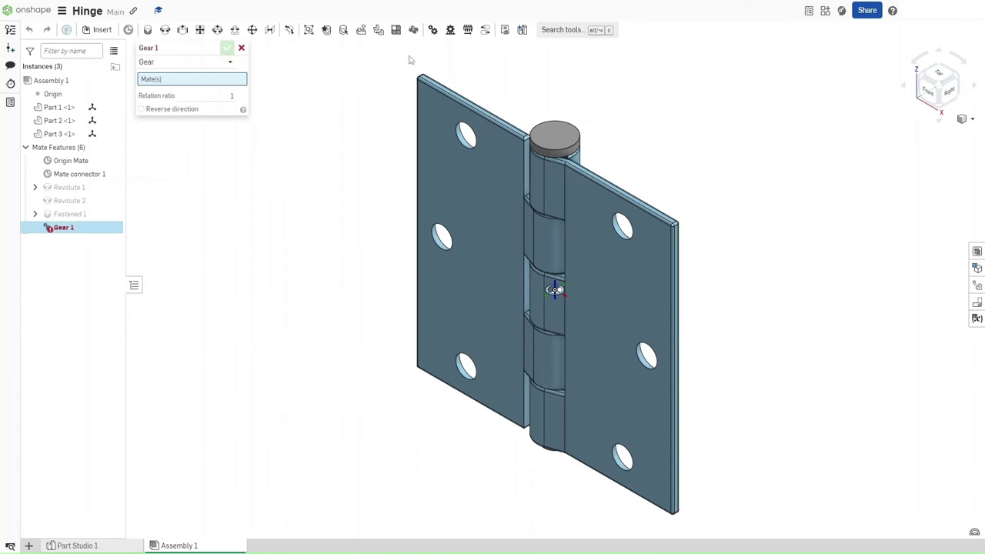
{"action": "left_click", "coordinate": [63, 187]}
{"action": "left_click", "coordinate": [64, 201]}
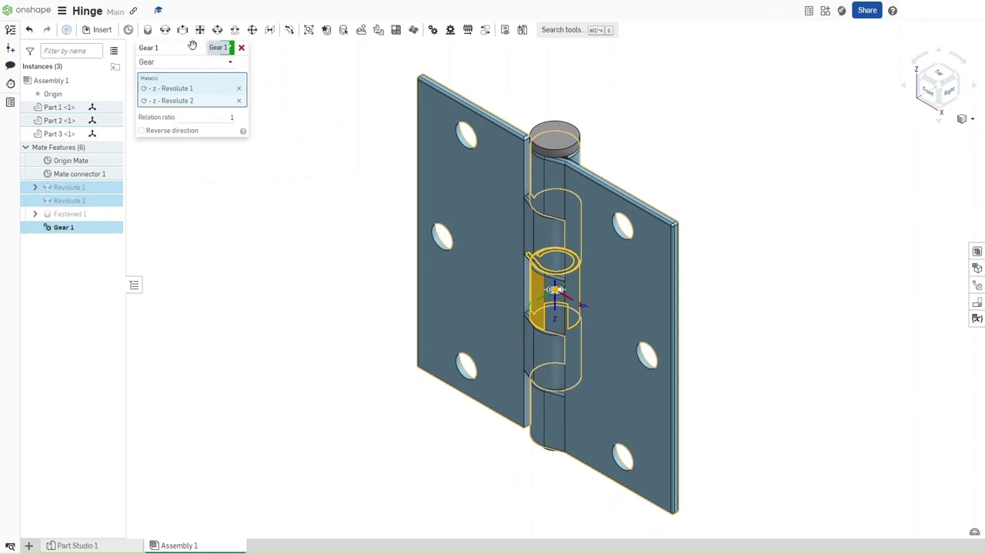
{"action": "left_click", "coordinate": [228, 49]}
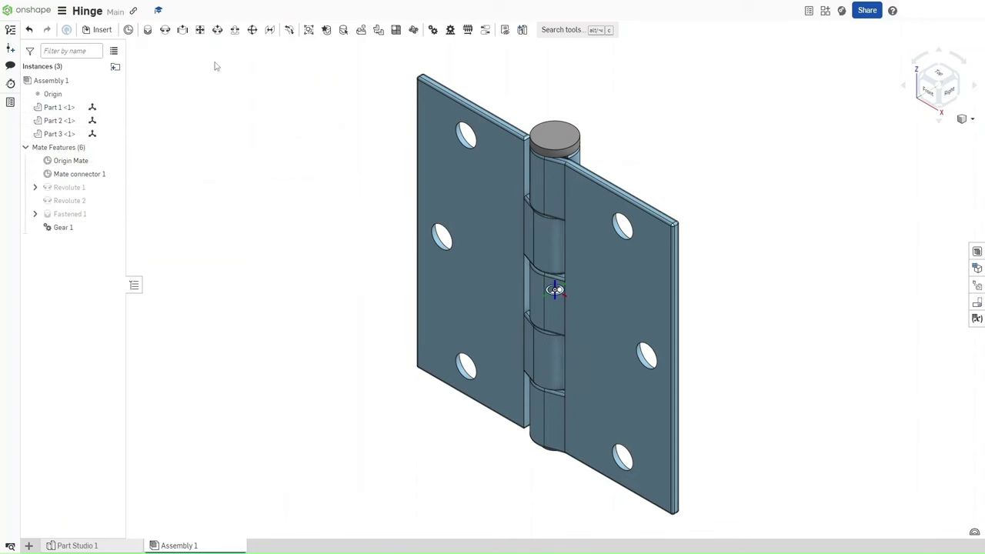
Preview Revolute 1's motion and limit its rotation to a minimum of 0 and a maximum of 60 degrees
{"action": "right_click", "coordinate": [79, 189]}
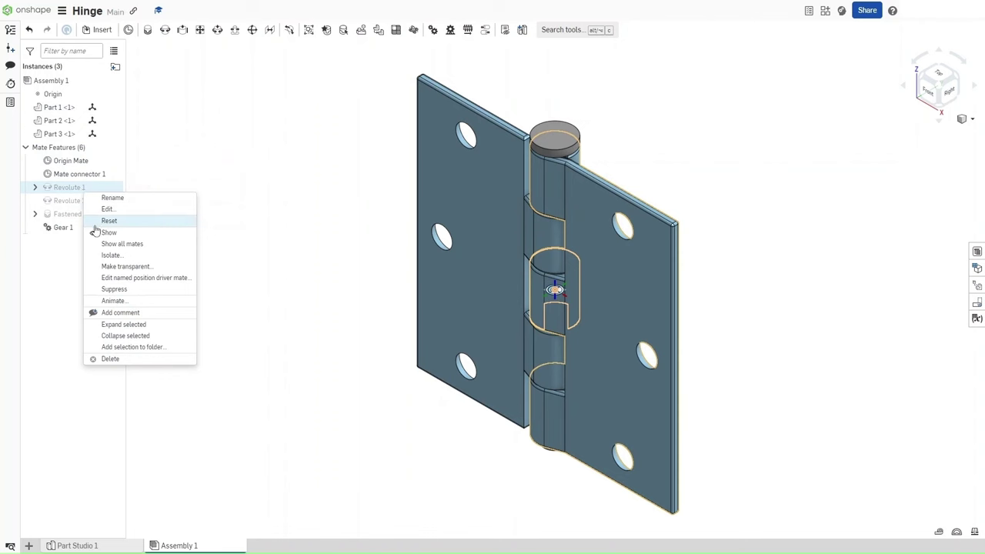
{"action": "left_click", "coordinate": [120, 210]}
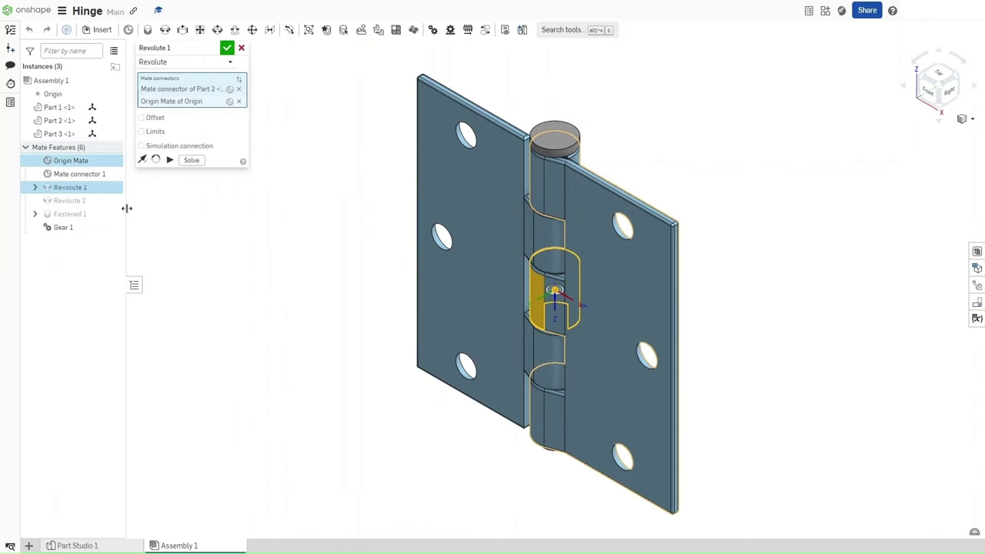
{"action": "left_click", "coordinate": [170, 160]}
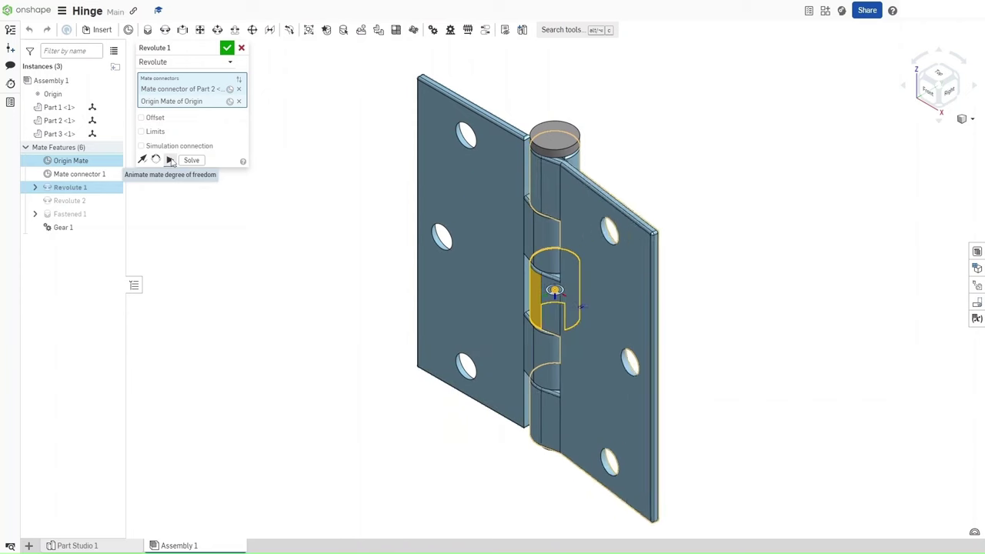
{"action": "left_click", "coordinate": [158, 133]}
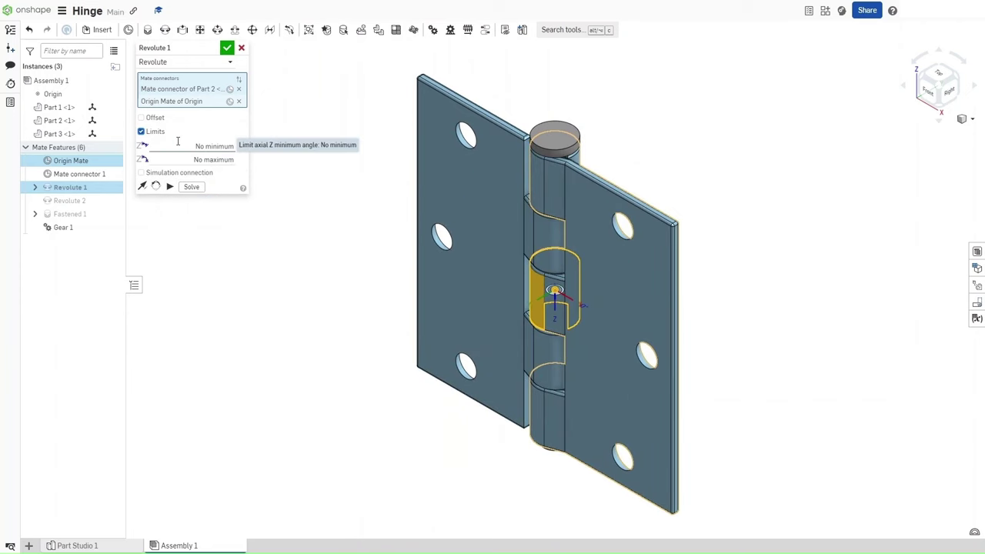
{"action": "left_click", "coordinate": [178, 142]}
{"action": "type", "text": "0"}
{"action": "key", "text": "Tab"}
{"action": "type", "text": "60"}
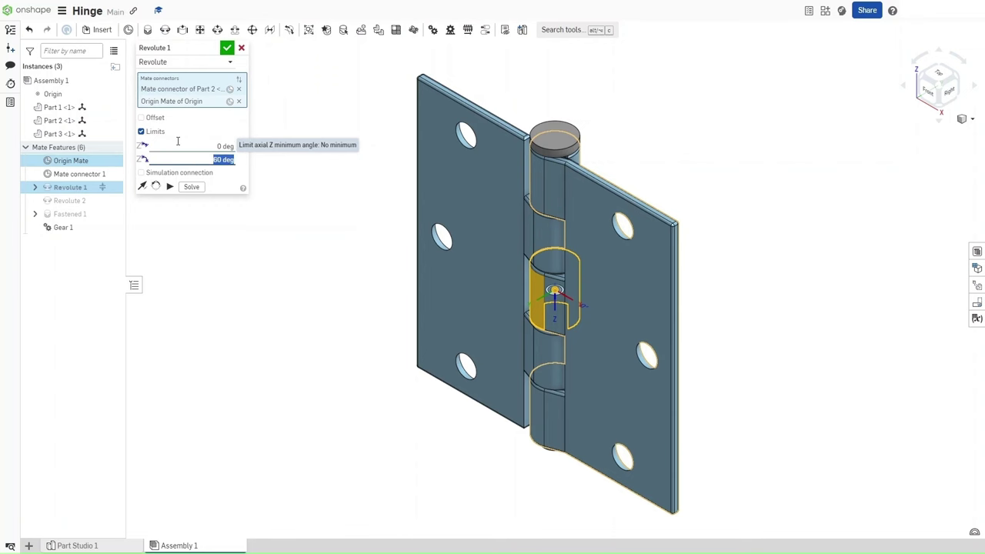
{"action": "key", "text": "Return"}
Animate the Revolute 1 mate between 0 and 60 degrees with reciprocating playback, and stop the playback
{"action": "right_click", "coordinate": [86, 190]}
{"action": "left_click", "coordinate": [149, 304]}
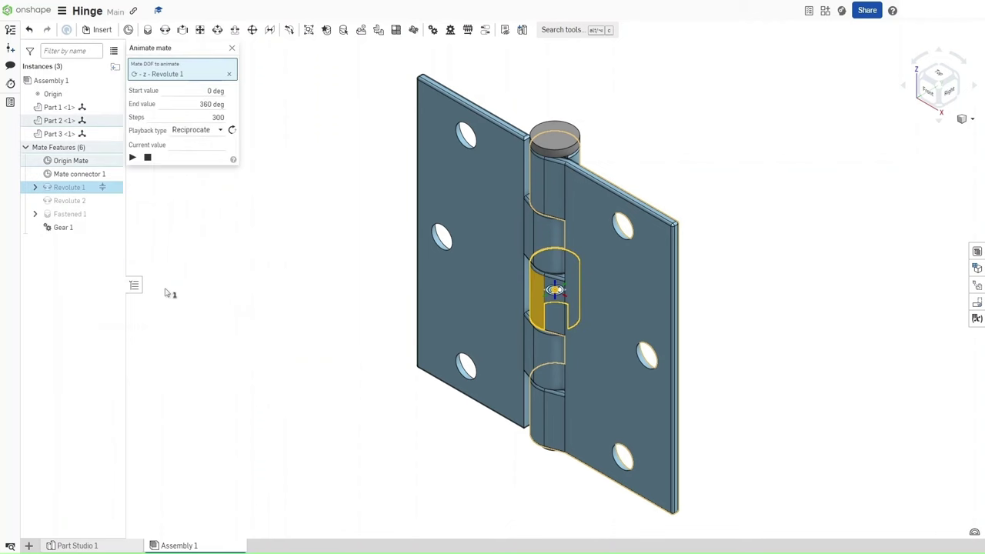
{"action": "left_click", "coordinate": [131, 158]}
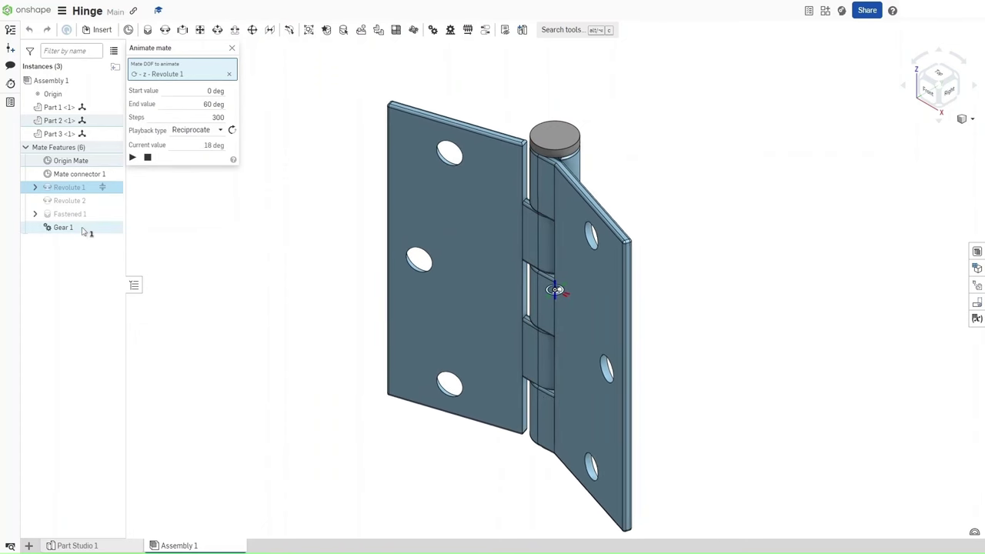
{"action": "left_click", "coordinate": [216, 118]}
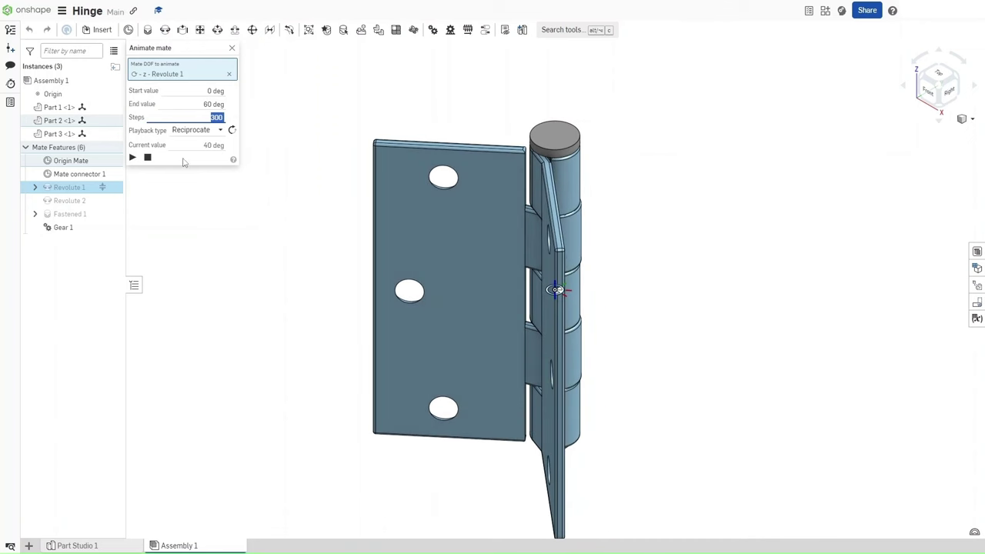
{"action": "left_click", "coordinate": [149, 157]}
Set the Revolute 1 animation to 200 steps and play it again
{"action": "left_click", "coordinate": [216, 118]}
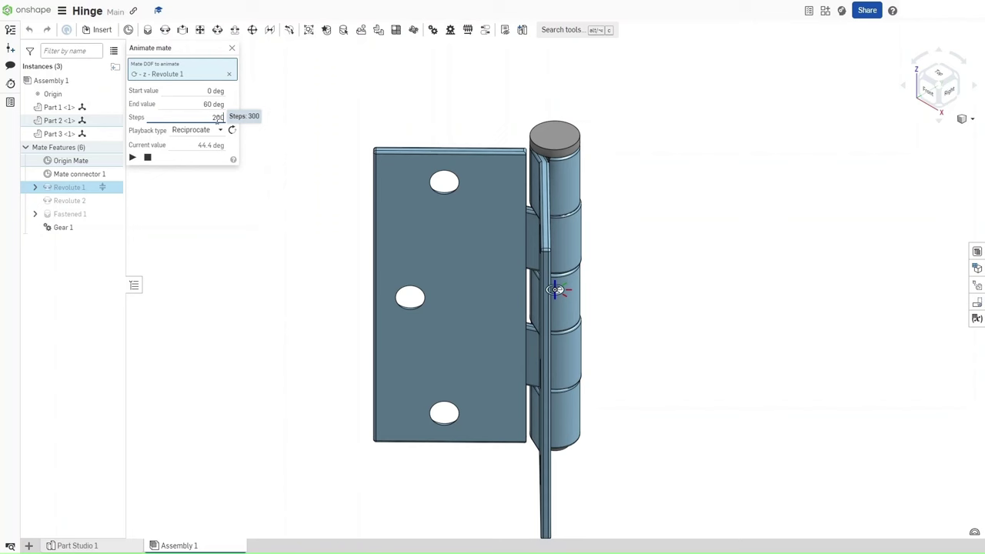
{"action": "type", "text": "200"}
{"action": "key", "text": "Return"}
{"action": "left_click", "coordinate": [132, 157]}
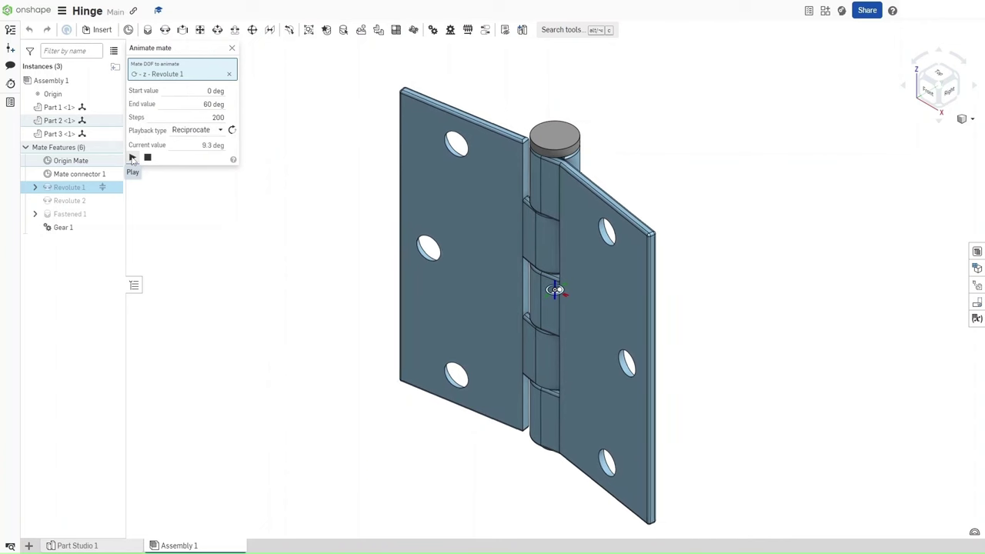
Play the Revolute 1 animation with 500 steps and close the mate animation
{"action": "left_click", "coordinate": [206, 117]}
{"action": "type", "text": "500"}
{"action": "key", "text": "Return"}
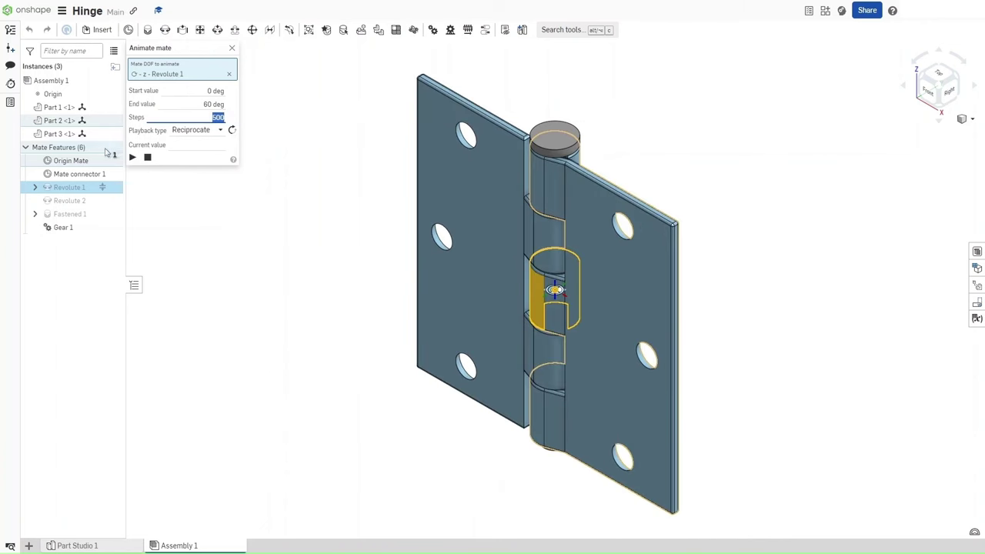
{"action": "left_click", "coordinate": [132, 157]}
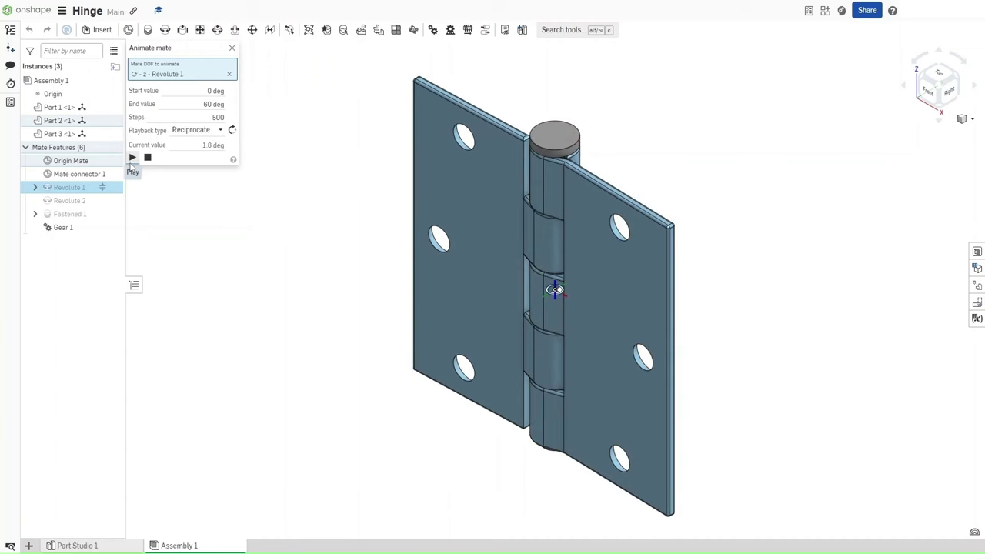
{"action": "left_click", "coordinate": [234, 49]}
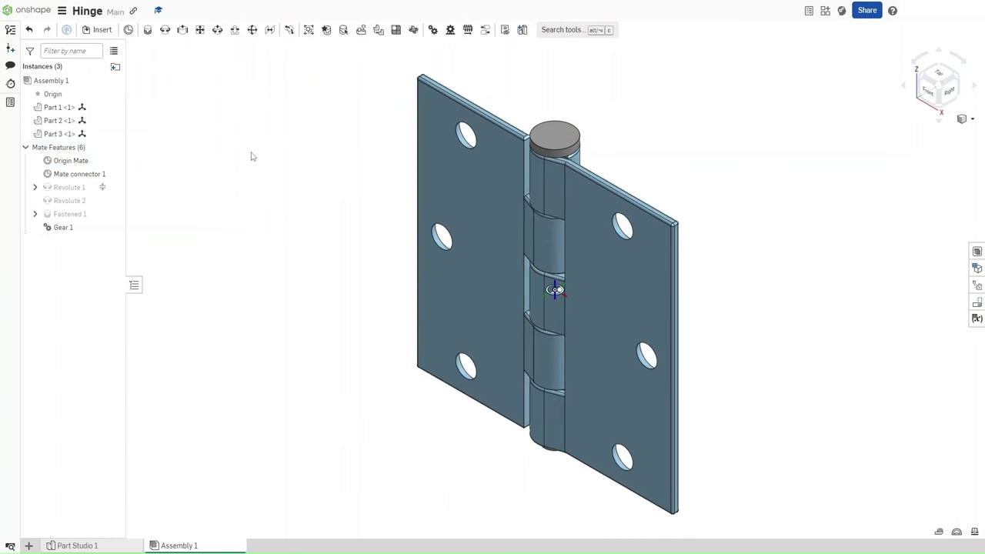